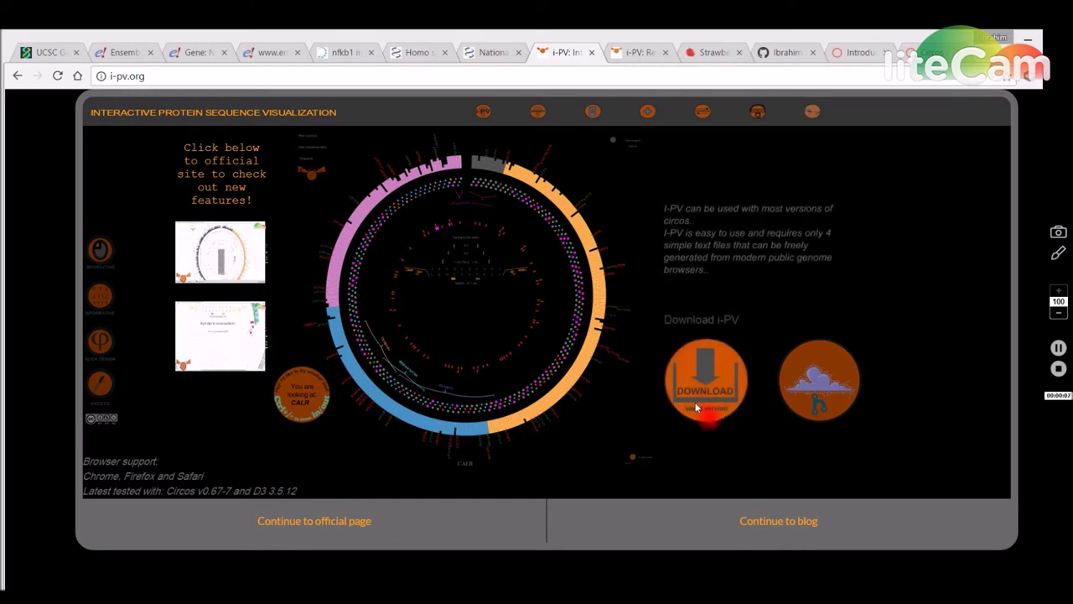
# - Look over the I-PV introduction page and the Circos software download table
pyautogui.click(634, 60)
pyautogui.click(295, 113)
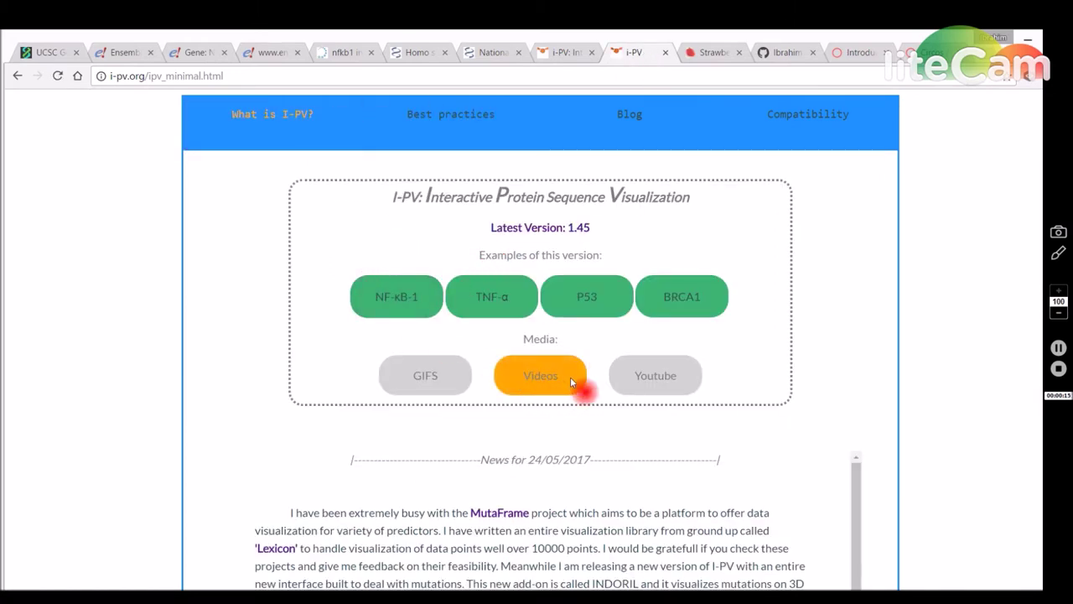
pyautogui.click(857, 52)
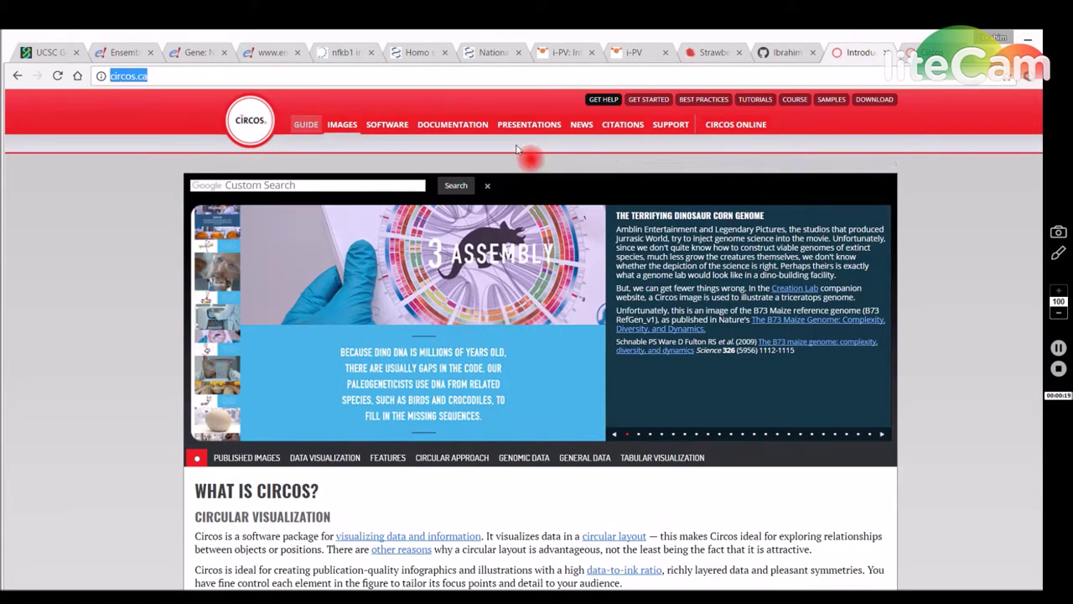
pyautogui.click(387, 124)
pyautogui.scroll(-2, 482, 321)
pyautogui.scroll(-5, 486, 332)
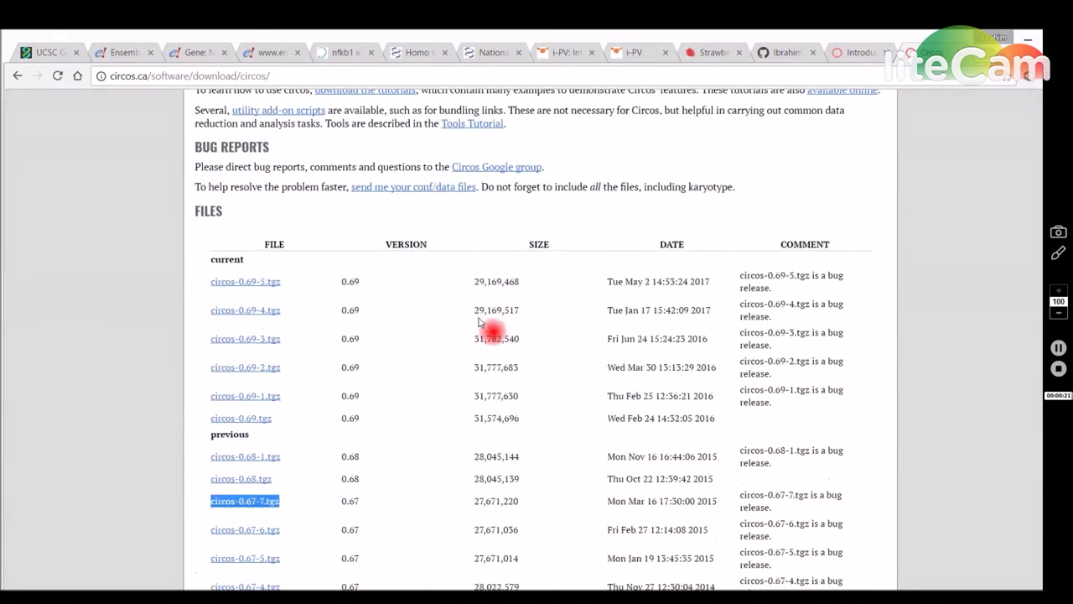
pyautogui.moveTo(212, 361)
pyautogui.mouseDown()
pyautogui.moveTo(259, 359)
pyautogui.moveTo(307, 377)
pyautogui.mouseUp()
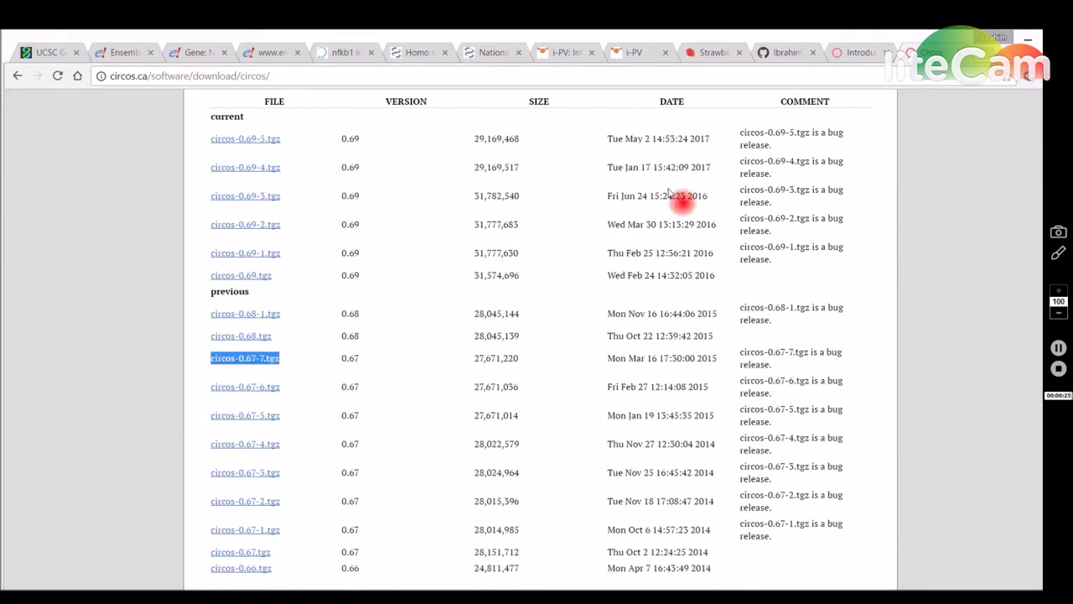
# - Review the I-PV best practices requirements for Circos 0.67-7 and Perl
pyautogui.click(635, 55)
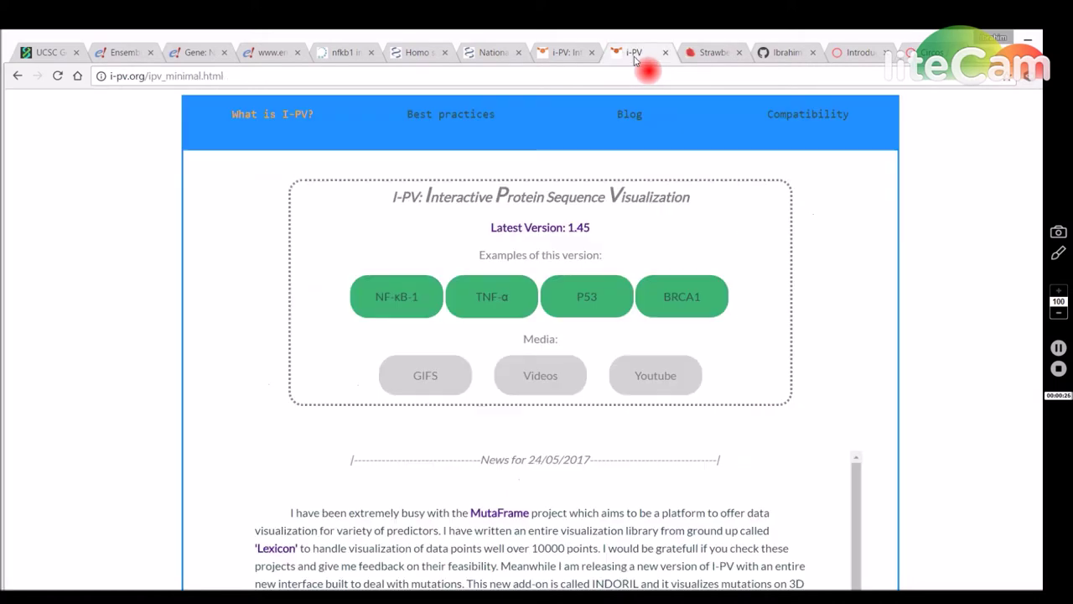
pyautogui.click(454, 135)
pyautogui.moveTo(409, 329); pyautogui.dragTo(710, 336)
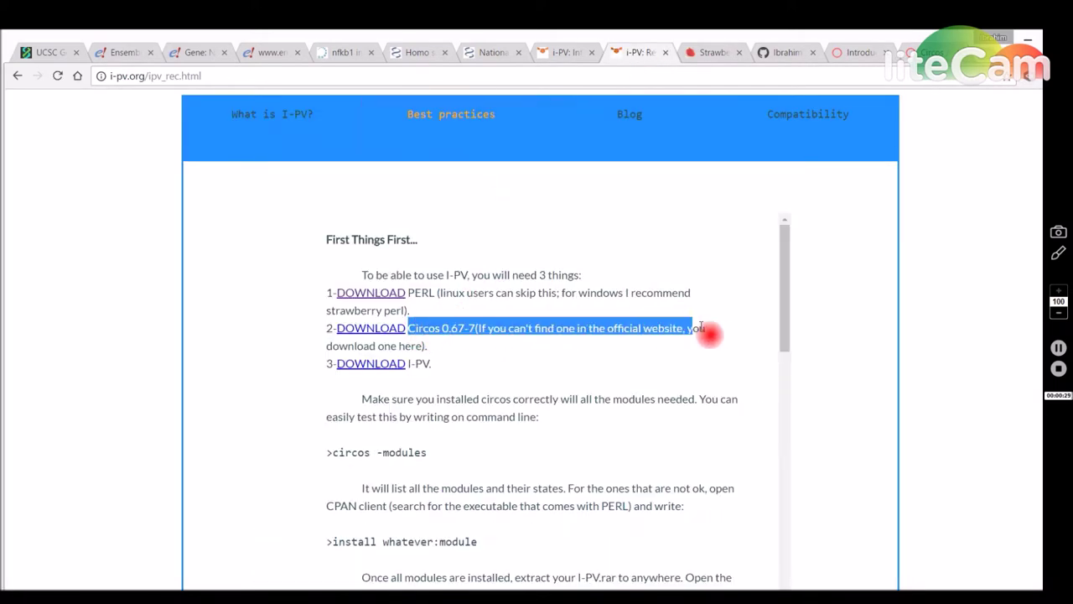
pyautogui.click(719, 341)
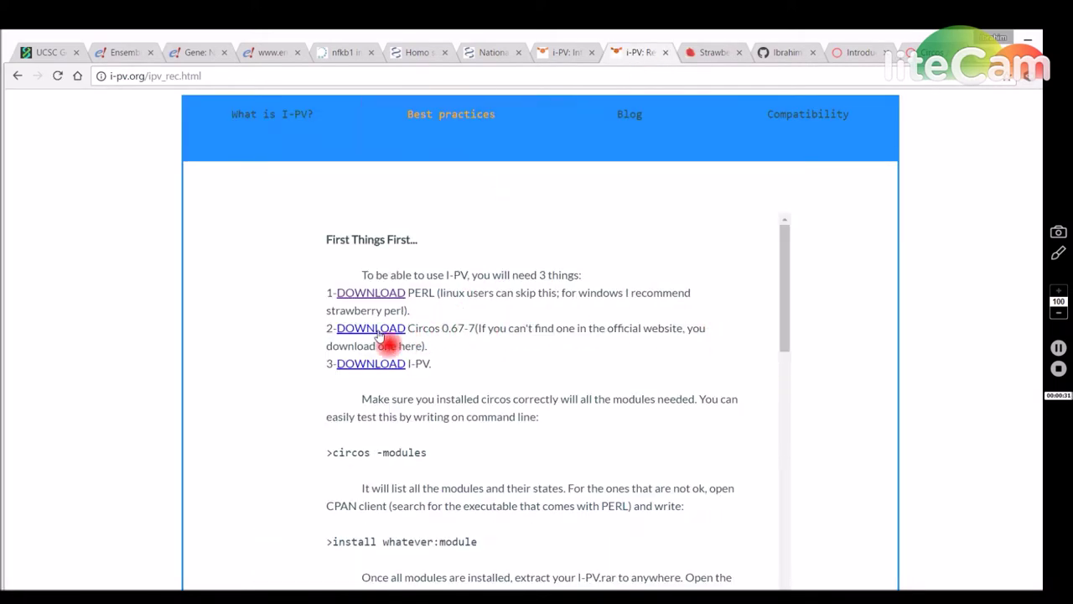
pyautogui.moveTo(409, 293)
pyautogui.mouseDown()
pyautogui.moveTo(631, 293)
pyautogui.moveTo(710, 309)
pyautogui.moveTo(471, 303)
pyautogui.mouseUp()
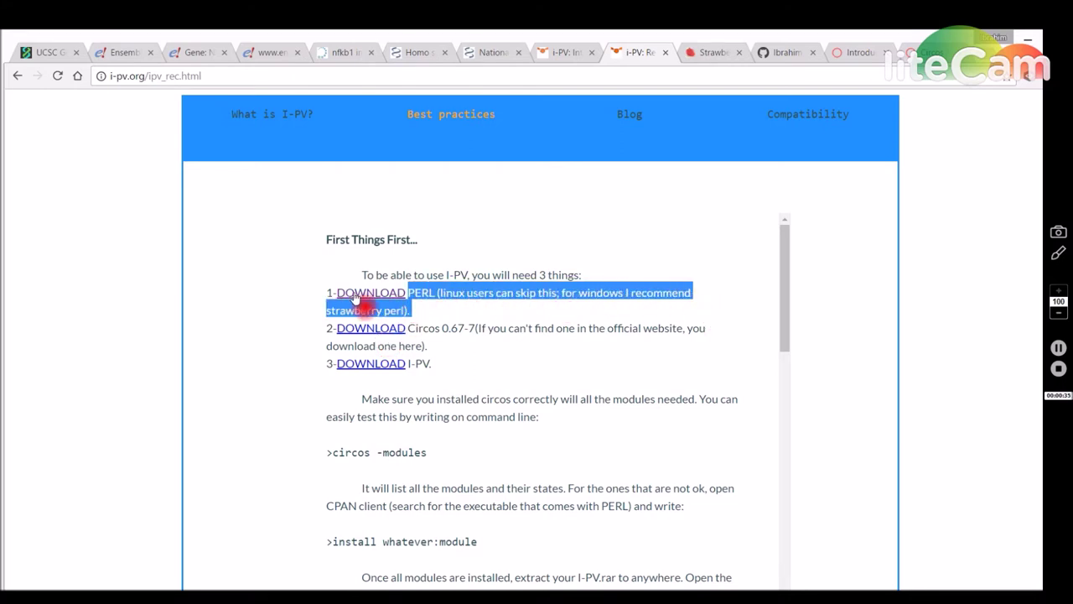
pyautogui.click(440, 295)
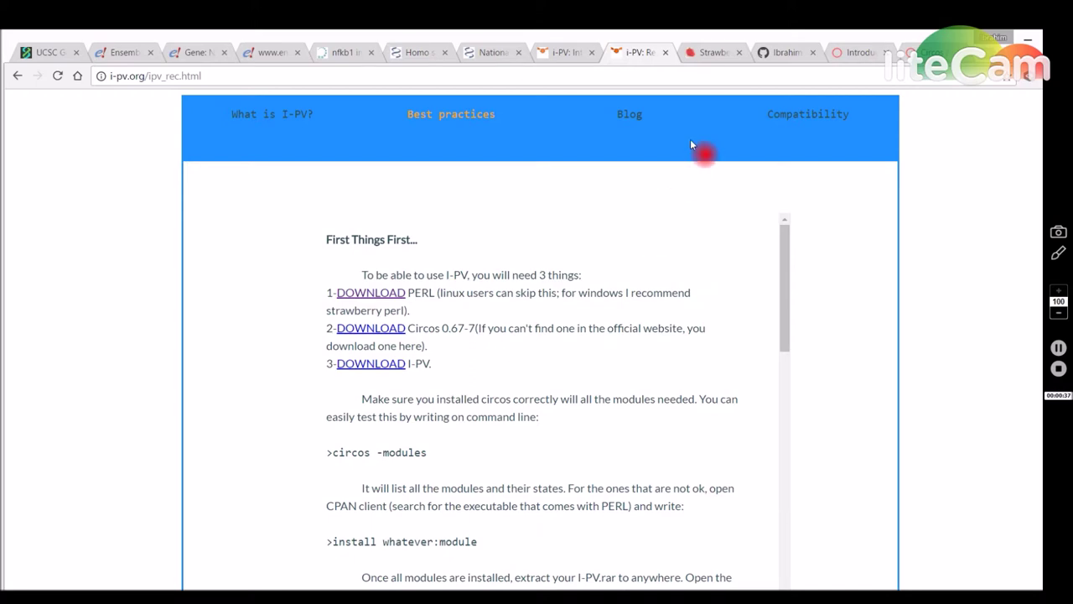
pyautogui.click(712, 63)
# - Review the Strawberry Perl download page and its recommended Windows versions
pyautogui.click(138, 77)
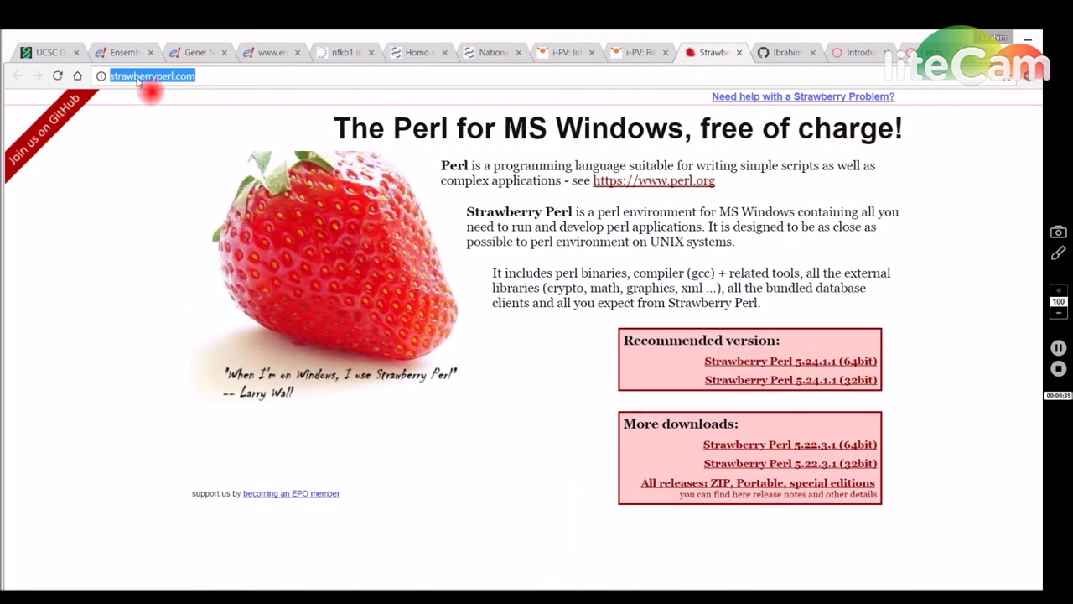
pyautogui.moveTo(352, 127); pyautogui.dragTo(973, 158)
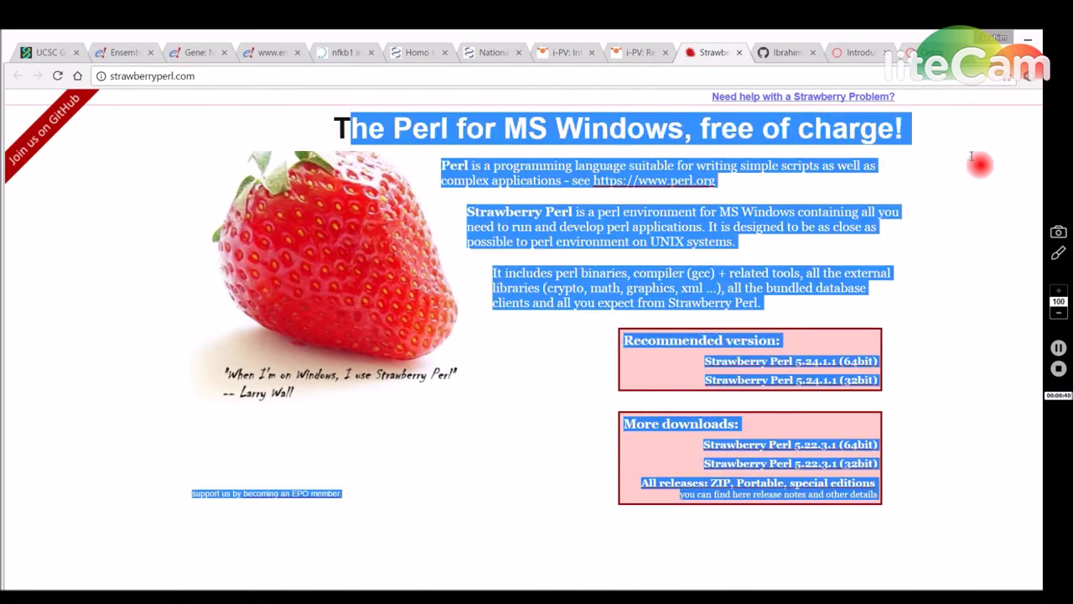
pyautogui.click(968, 208)
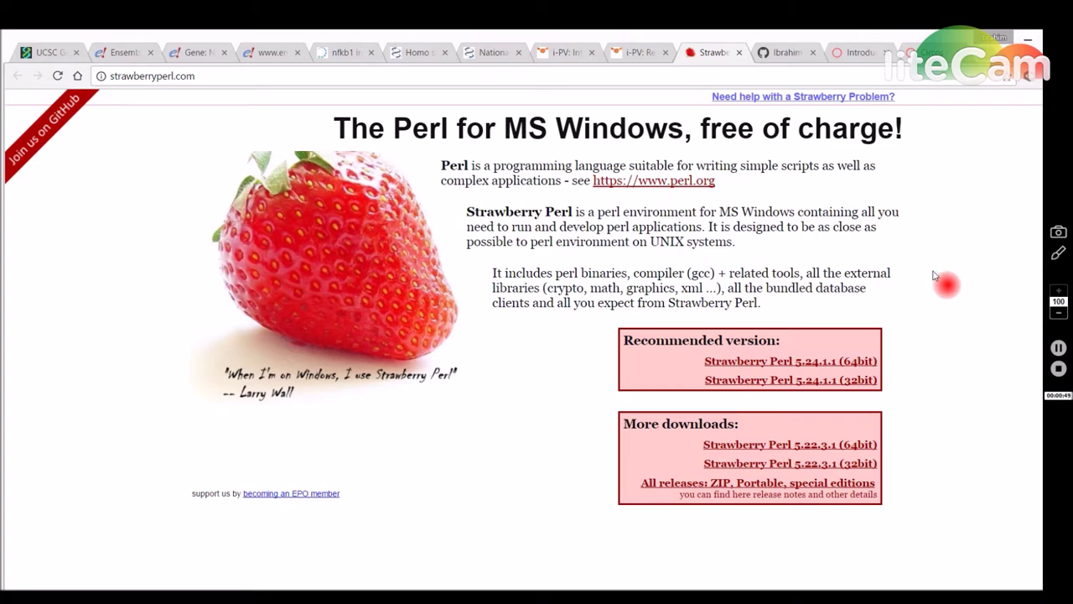
# - Check the Circos site, then the I-PV introduction's DOWNLOAD v1.45 section
pyautogui.click(864, 53)
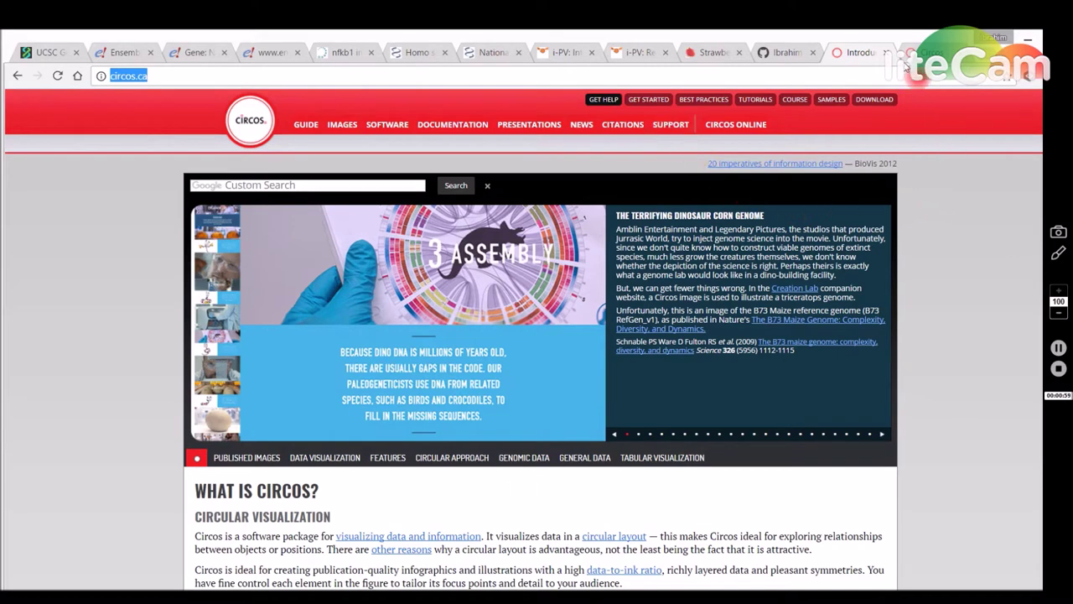
pyautogui.click(640, 56)
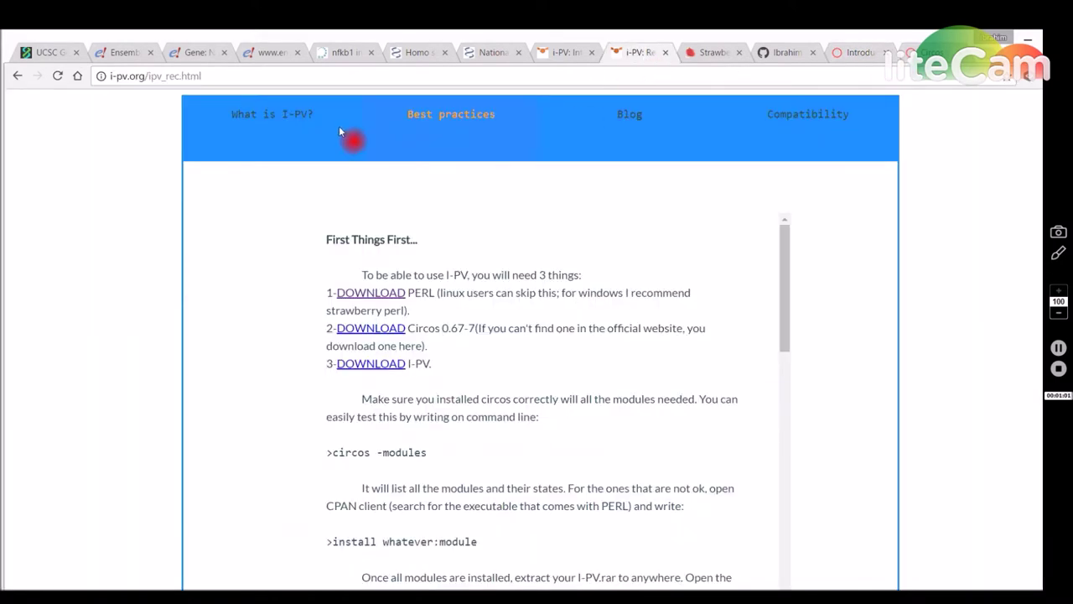
pyautogui.click(307, 121)
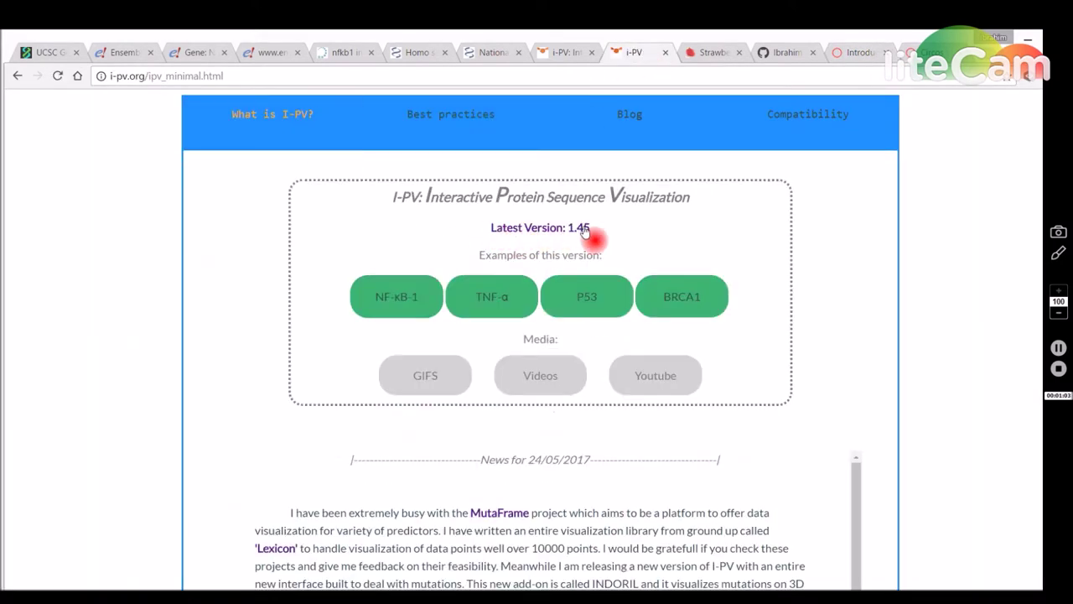
pyautogui.scroll(-3, 563, 419)
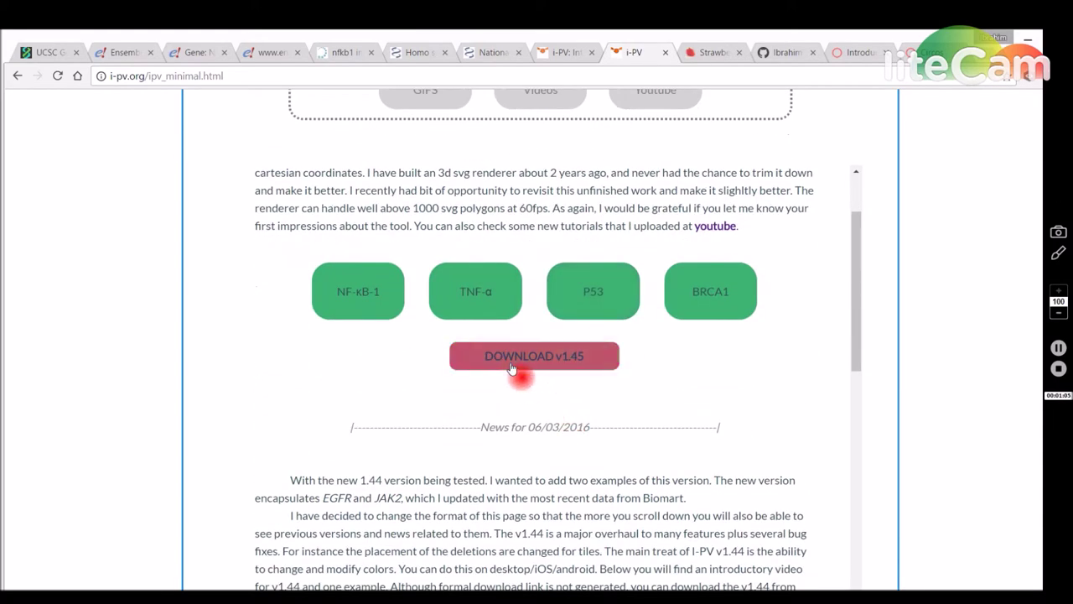
pyautogui.scroll(4, 596, 386)
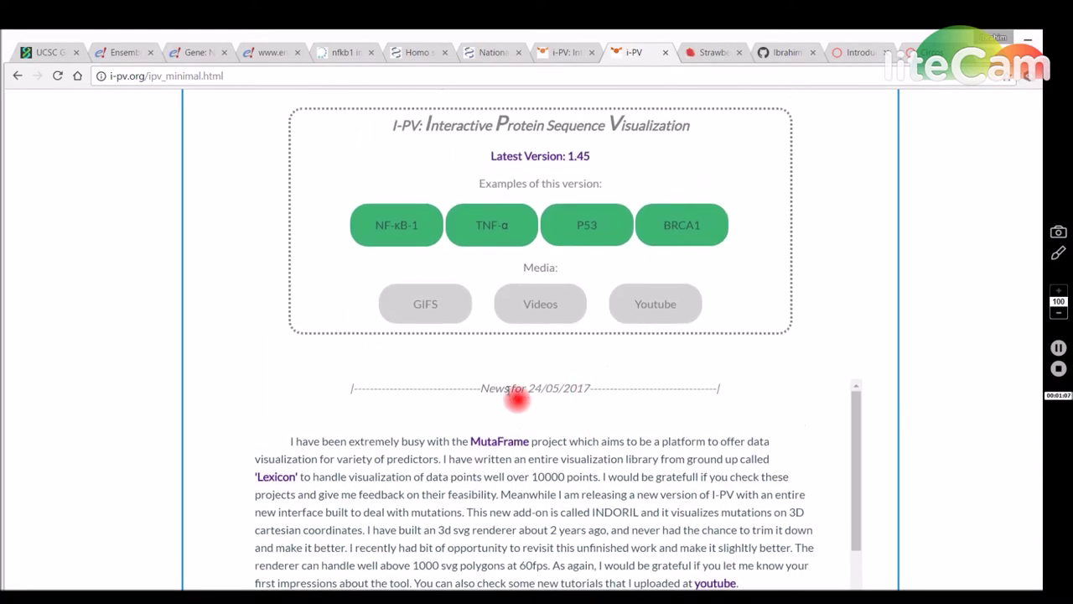
pyautogui.click(72, 562)
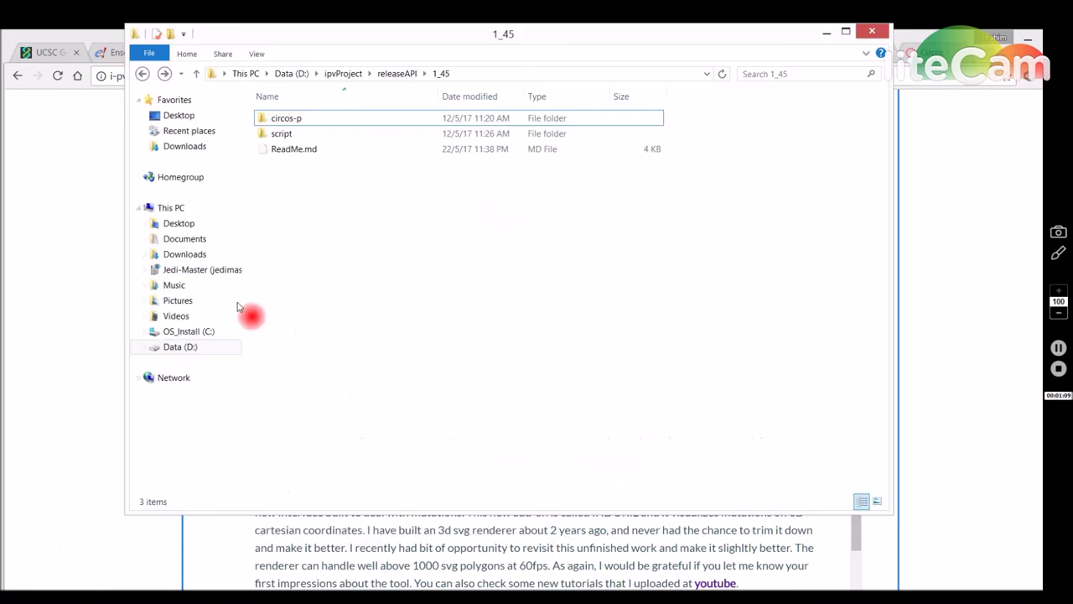
# - Inspect the script folder's SNPtoAA_45_indoril.pl and vcfToTsv_v3.pl, then return to 1_45
pyautogui.click(287, 135)
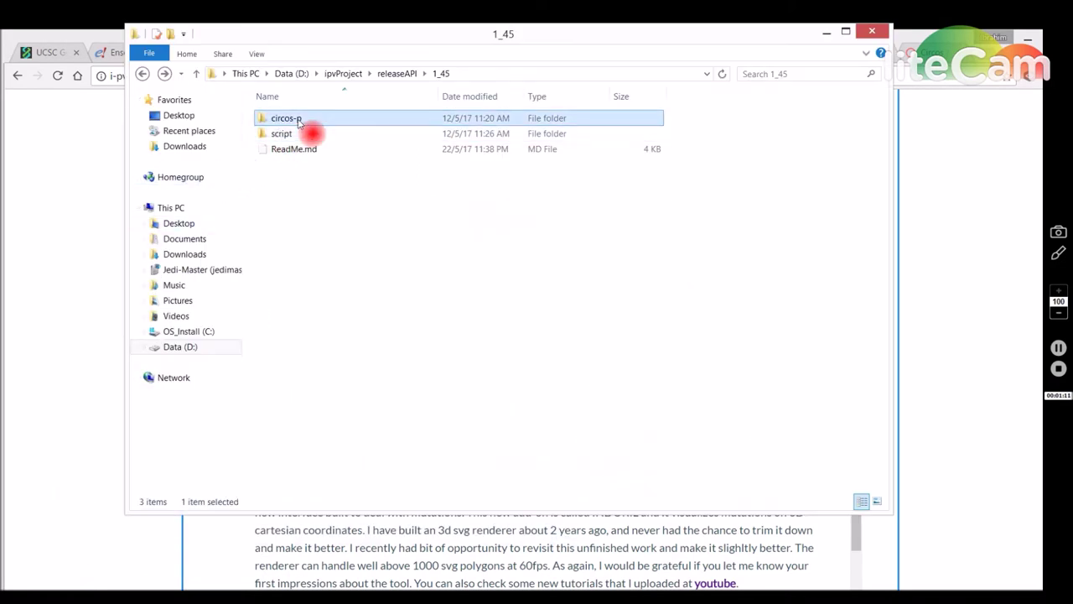
pyautogui.doubleClick(301, 135)
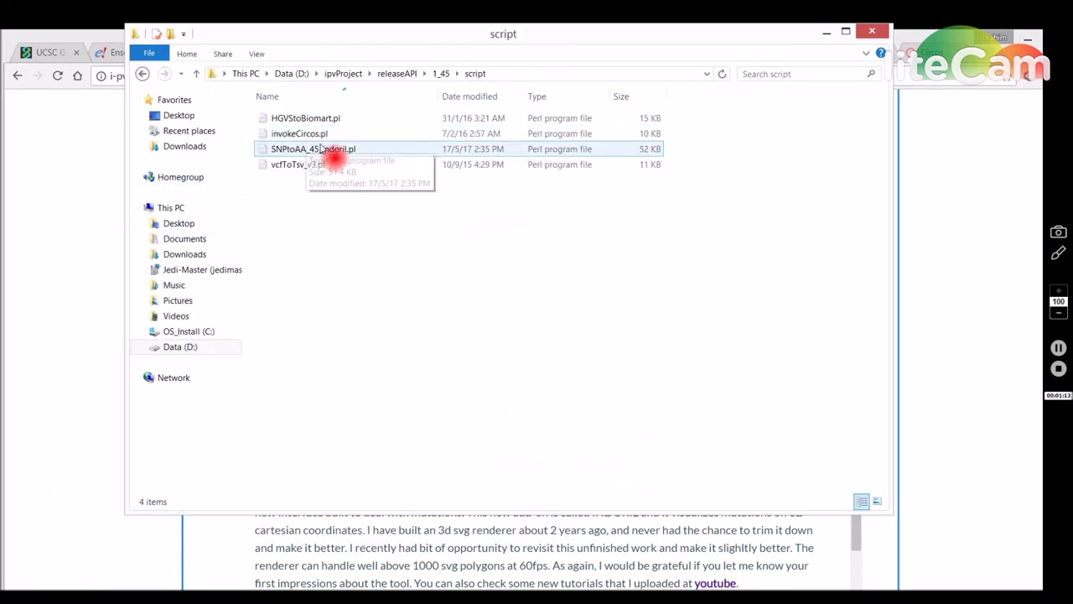
pyautogui.click(339, 149)
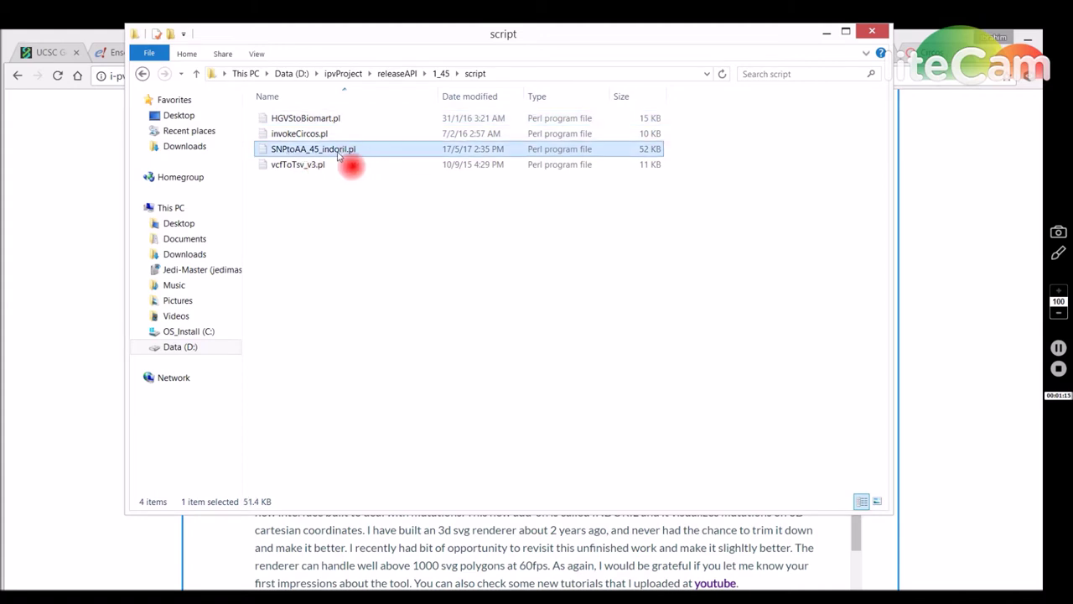
pyautogui.click(331, 167)
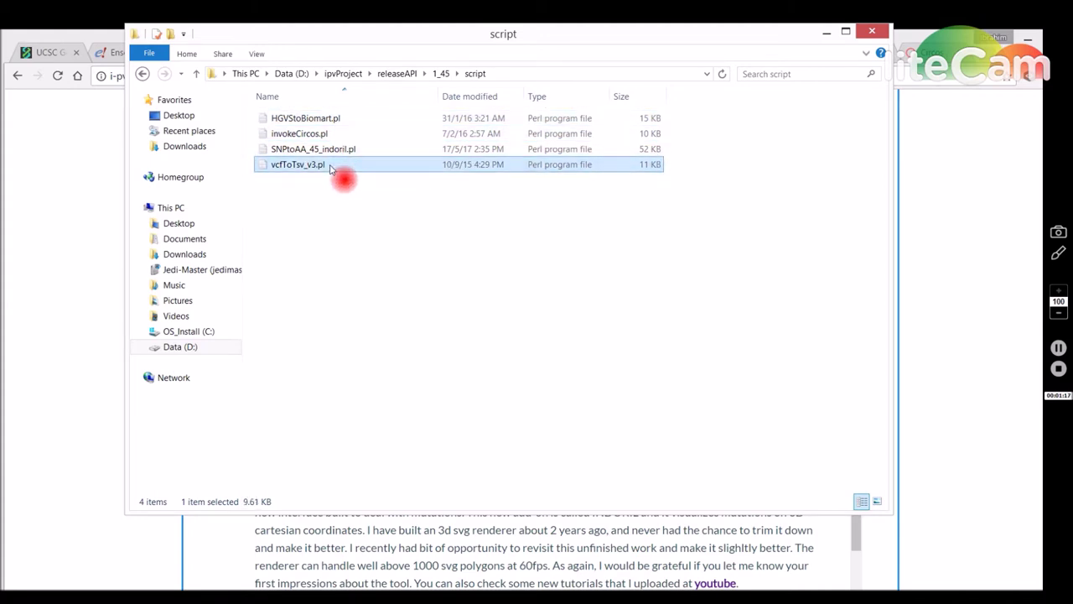
pyautogui.click(245, 130)
pyautogui.click(142, 74)
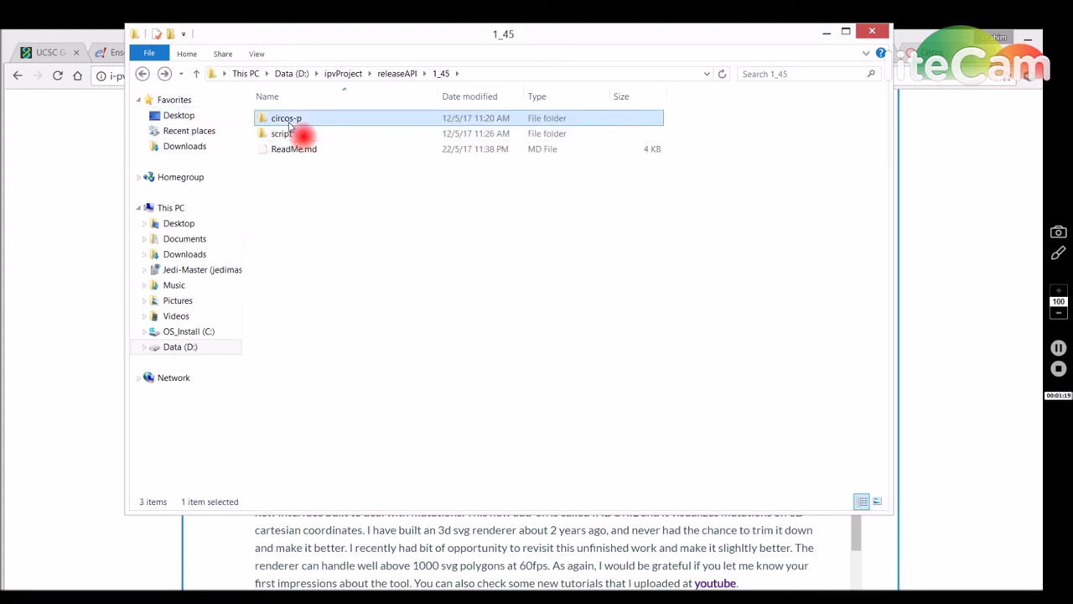
# - Browse the circos-p folder's datatracks and templates subfolders
pyautogui.doubleClick(289, 119)
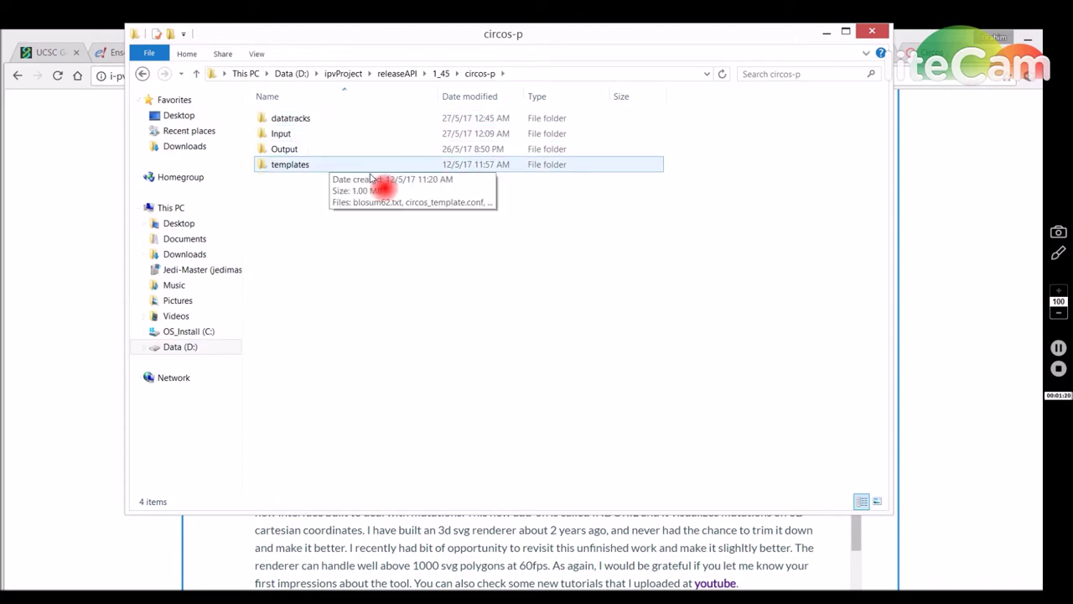
pyautogui.click(327, 149)
pyautogui.click(331, 120)
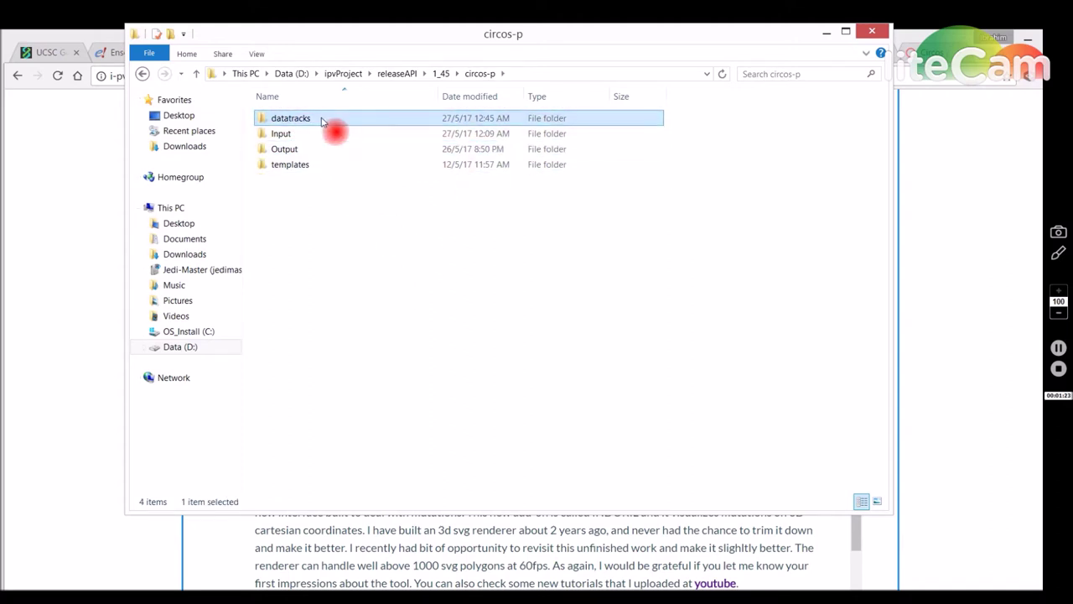
pyautogui.click(320, 168)
pyautogui.click(362, 256)
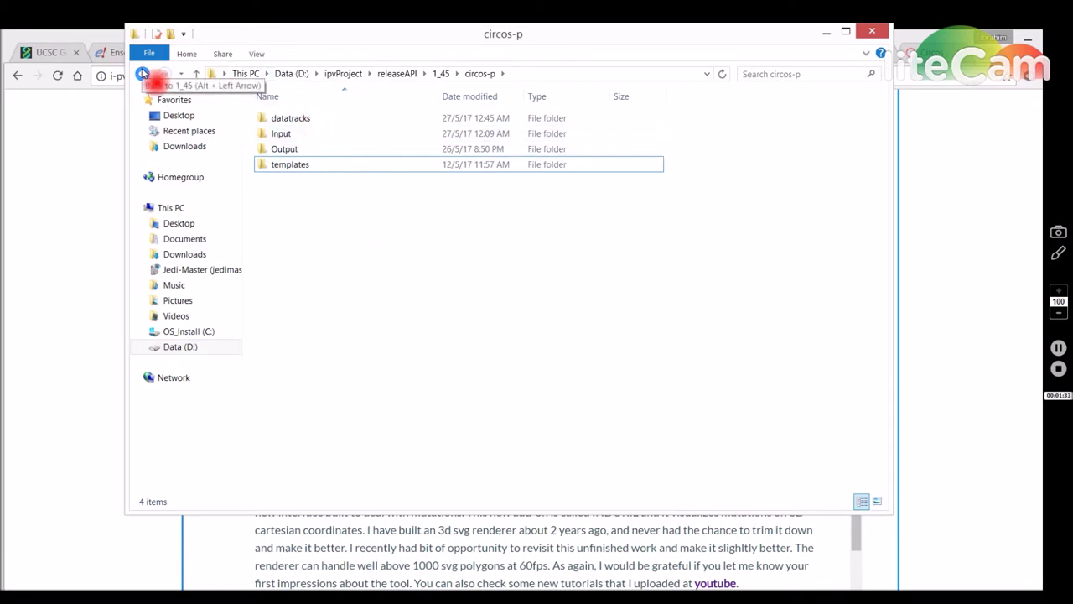
# - Open Input and select its four text files, ending on conservation.txt
pyautogui.doubleClick(281, 134)
pyautogui.click(336, 181)
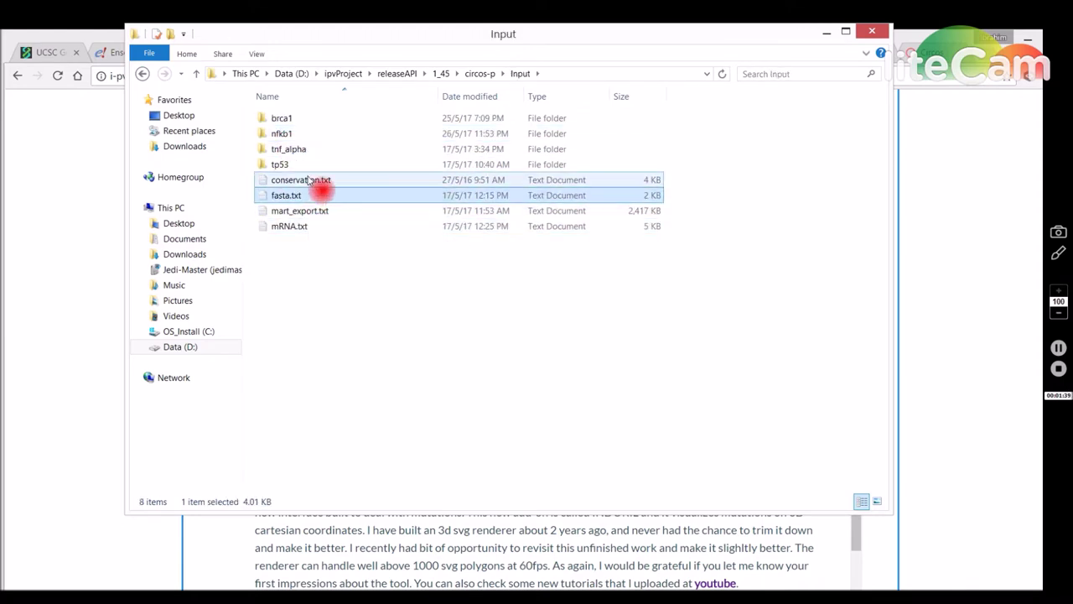
pyautogui.click(306, 179)
pyautogui.click(305, 210)
pyautogui.moveTo(382, 295); pyautogui.dragTo(279, 200)
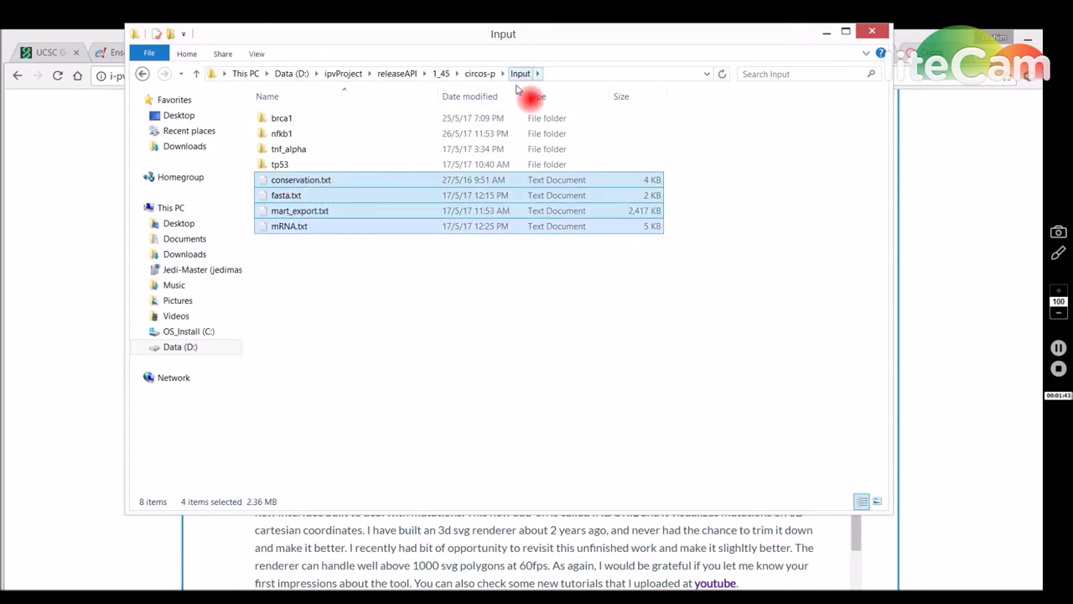
pyautogui.click(541, 348)
pyautogui.click(334, 183)
# - View conservation.txt's 970 score lines in Notepad++, then close it and minimize the editor
pyautogui.rightClick(321, 177)
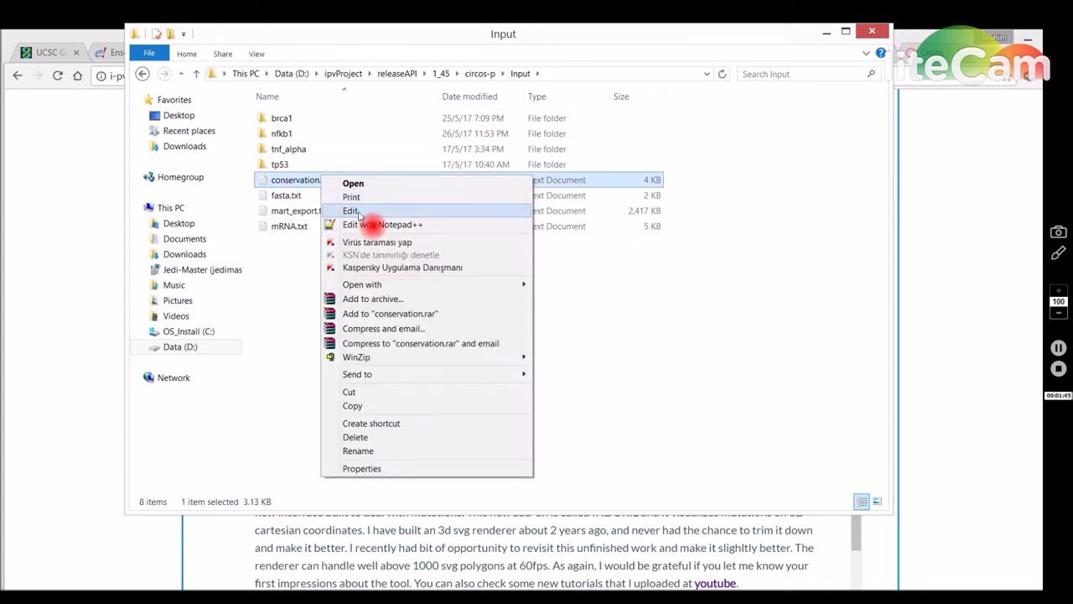
pyautogui.click(366, 224)
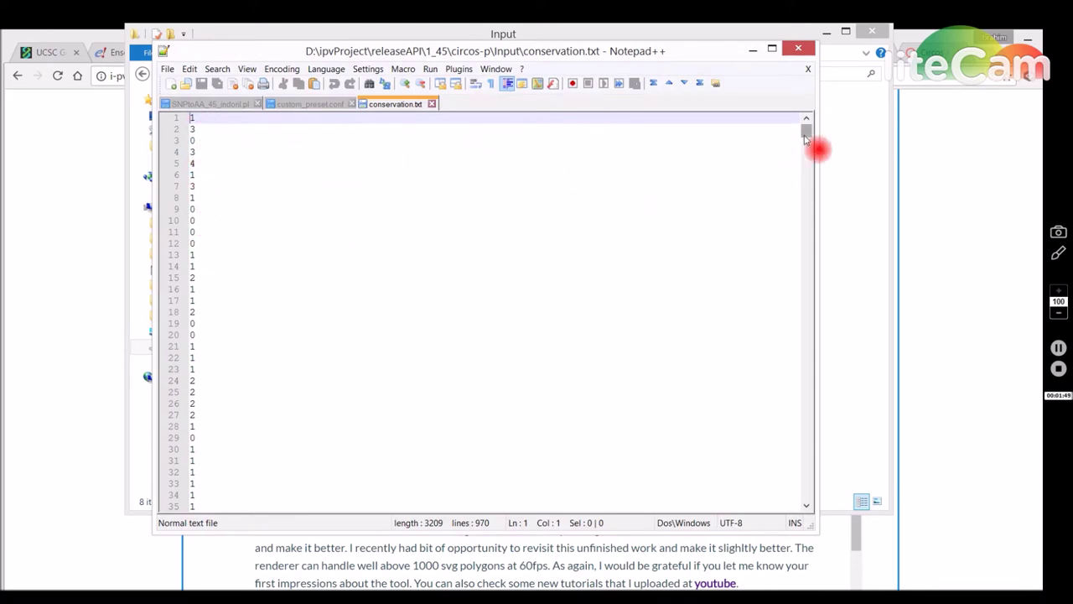
pyautogui.moveTo(805, 137)
pyautogui.mouseDown()
pyautogui.moveTo(807, 510)
pyautogui.moveTo(816, 130)
pyautogui.mouseUp()
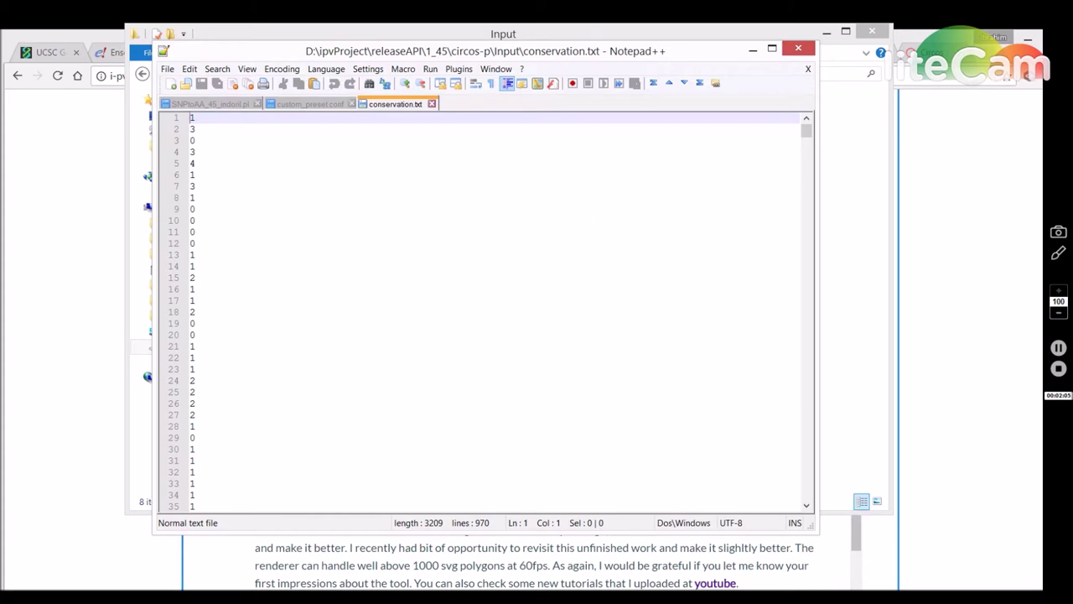
pyautogui.click(432, 103)
pyautogui.click(752, 50)
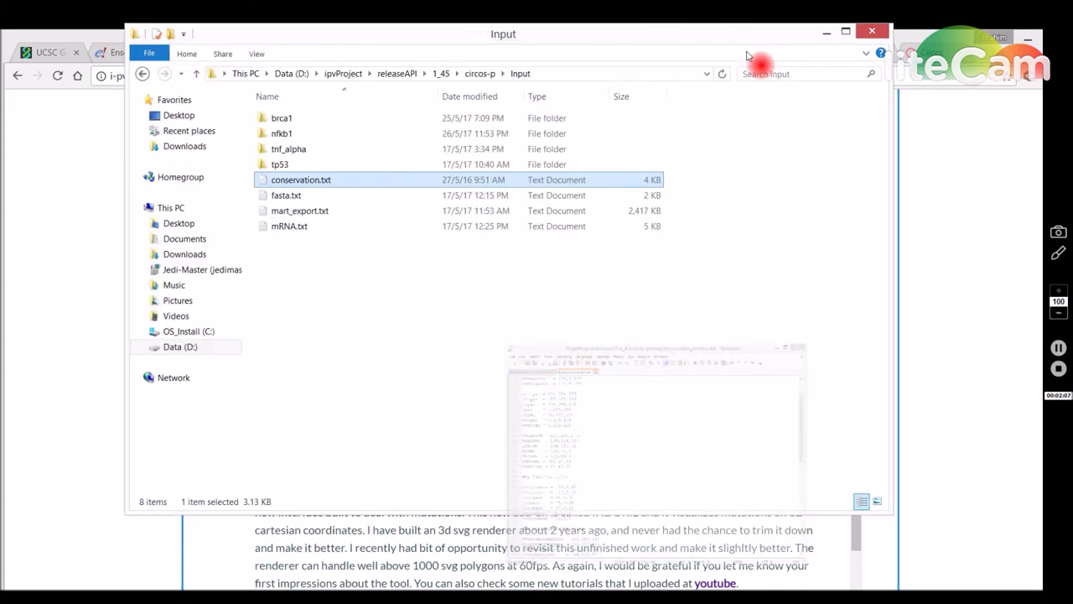
# - Check the NFKB1 protein sequence in fasta.txt with Notepad++, then close it
pyautogui.click(826, 34)
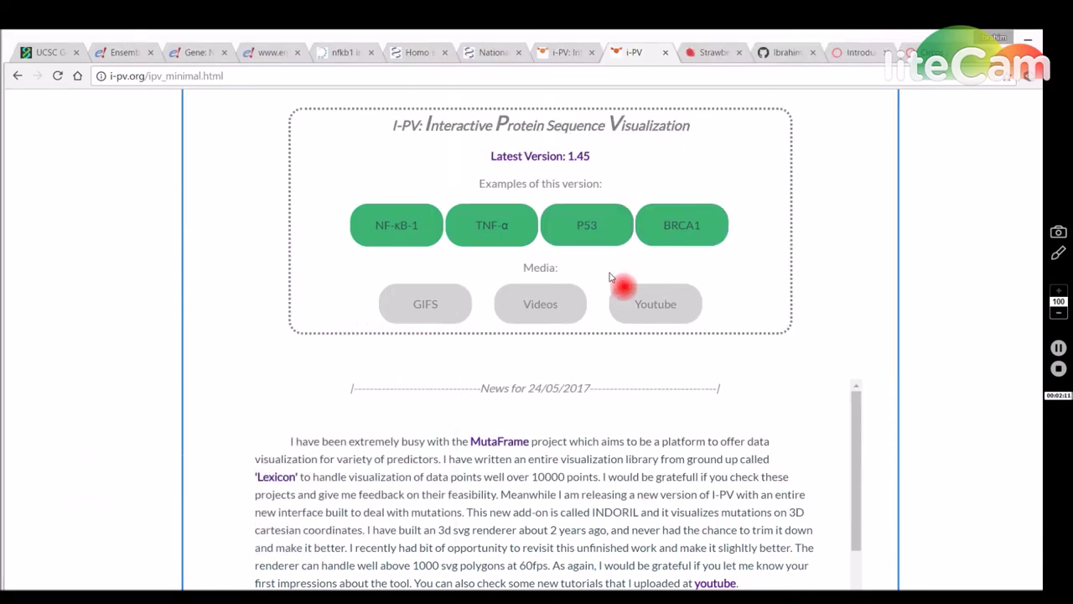
pyautogui.click(72, 563)
pyautogui.click(295, 200)
pyautogui.rightClick(295, 201)
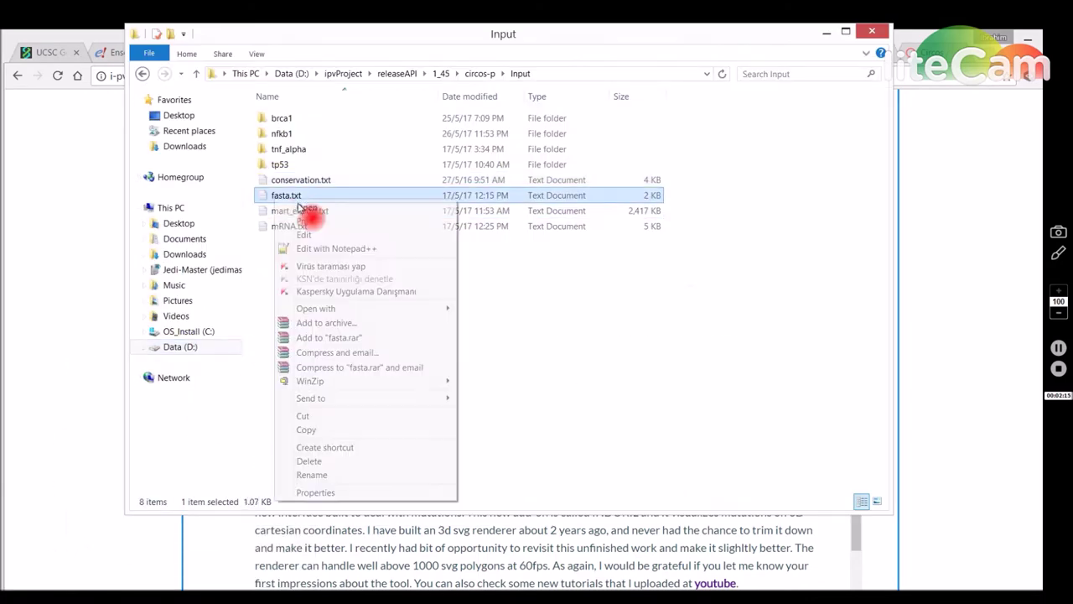
pyautogui.click(303, 249)
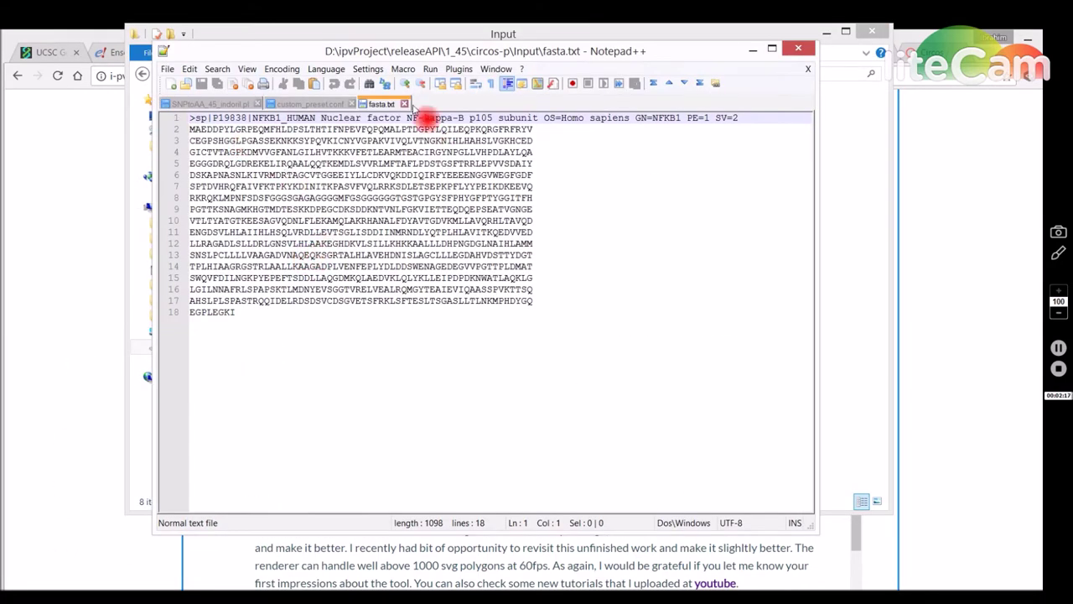
pyautogui.click(404, 103)
pyautogui.click(754, 48)
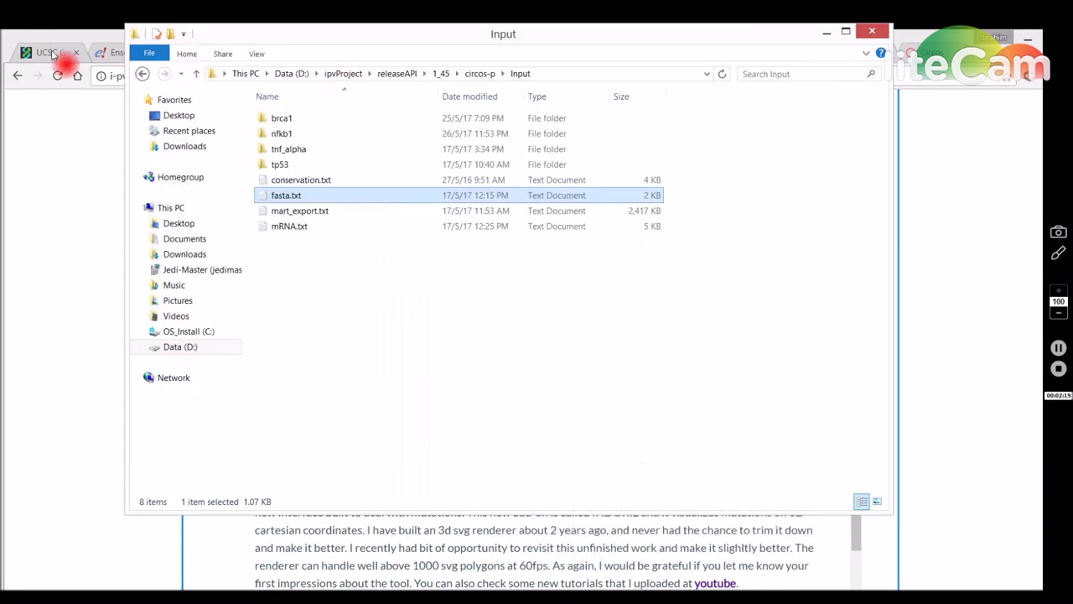
# - Bring Chrome forward on the UCSC Genome Browser page
pyautogui.click(56, 52)
pyautogui.click(124, 52)
pyautogui.click(63, 55)
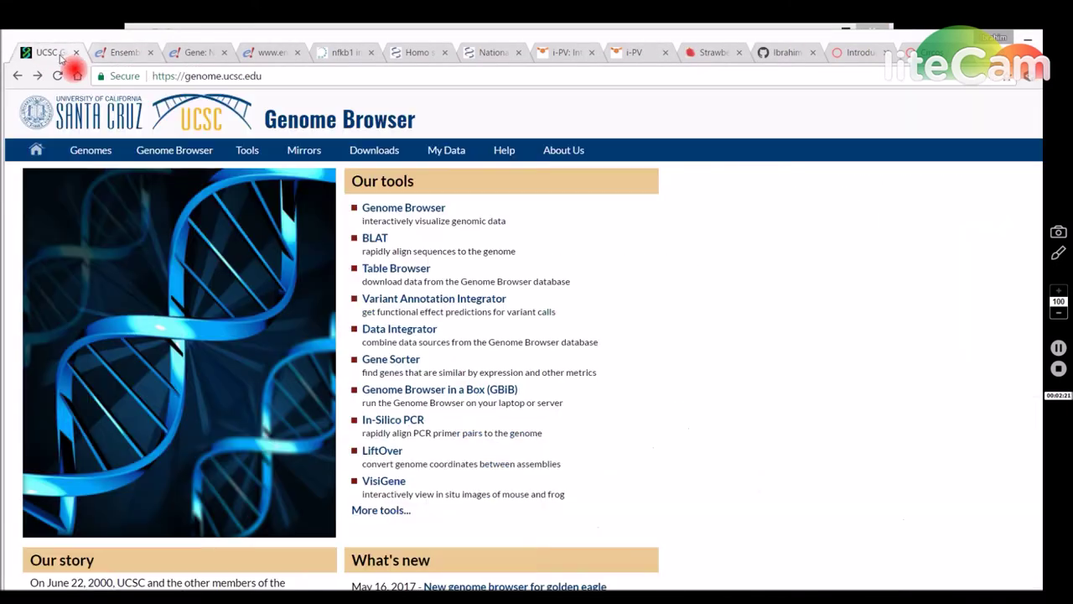
# - Compare the UniProt nfkb1 results with the NCBI NFKB1 mRNA record
pyautogui.click(125, 53)
pyautogui.click(333, 55)
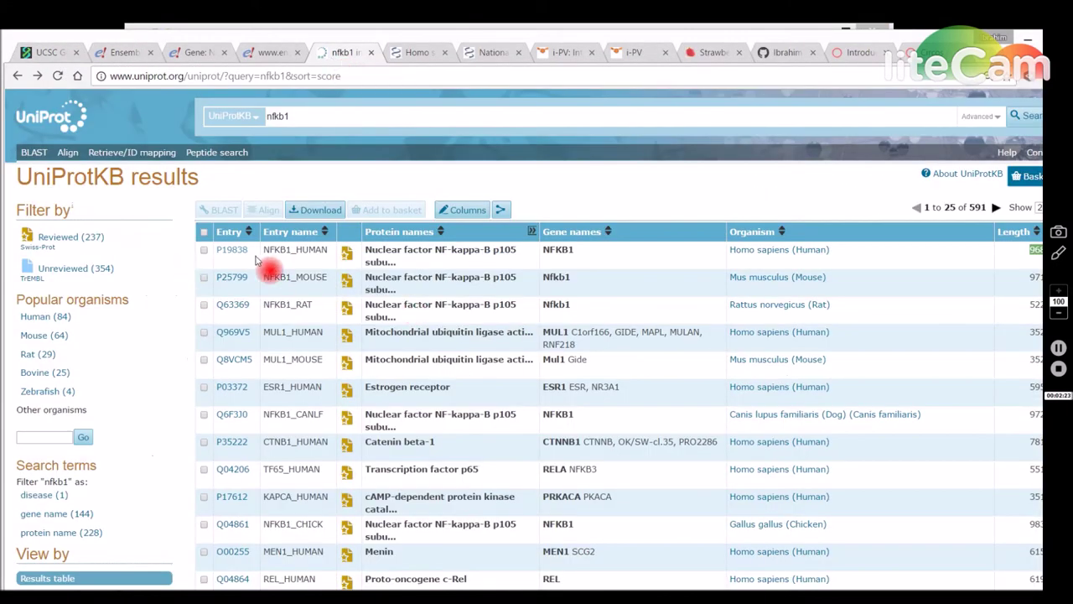
pyautogui.click(416, 53)
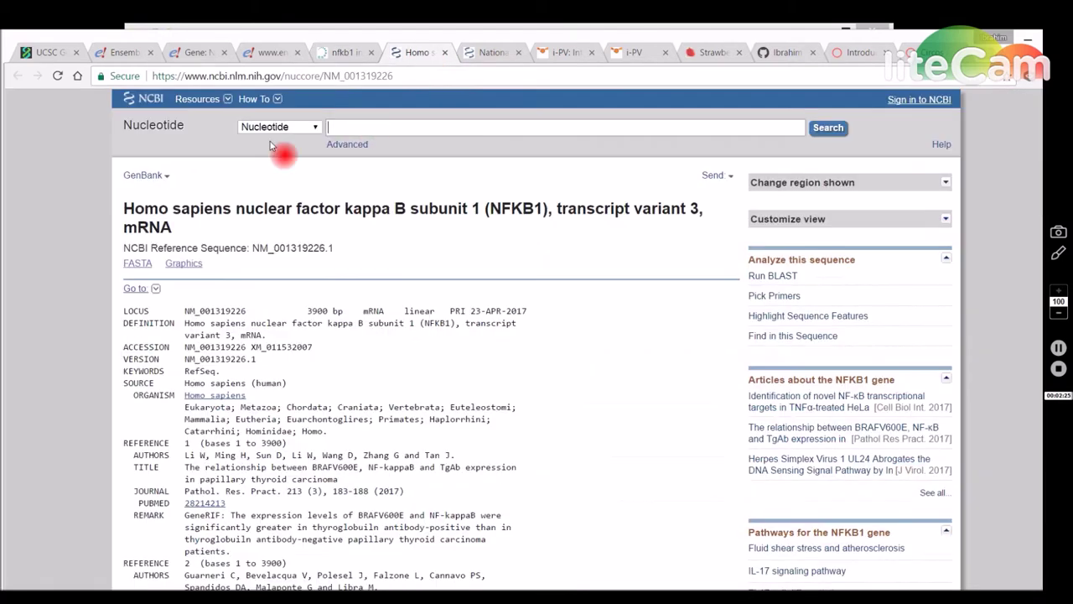
pyautogui.click(337, 53)
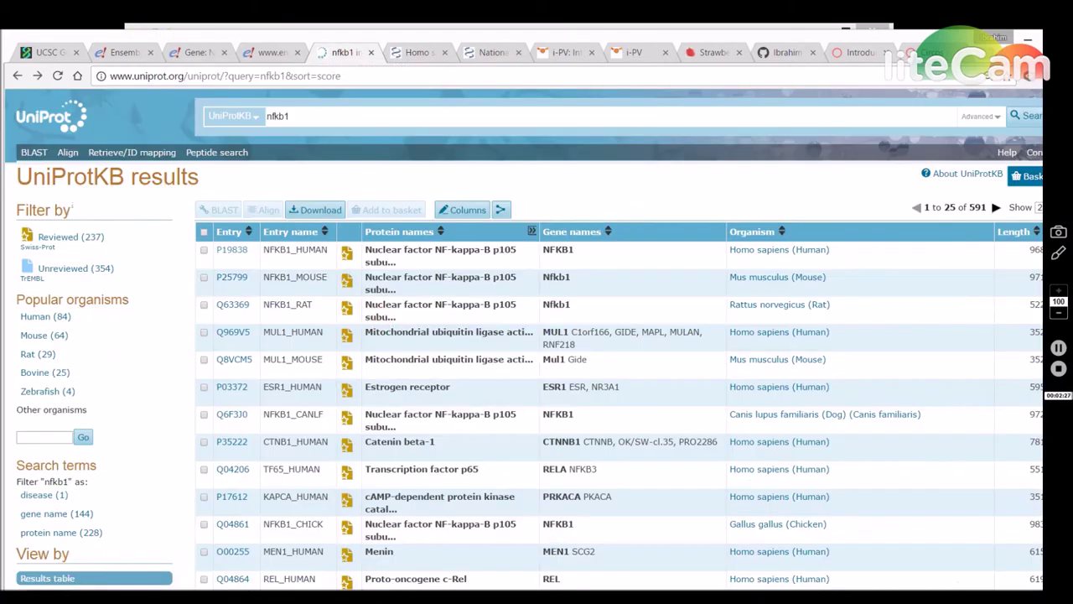
# - Check mRNA.txt in Notepad++, then close it and put both windows away
pyautogui.click(74, 558)
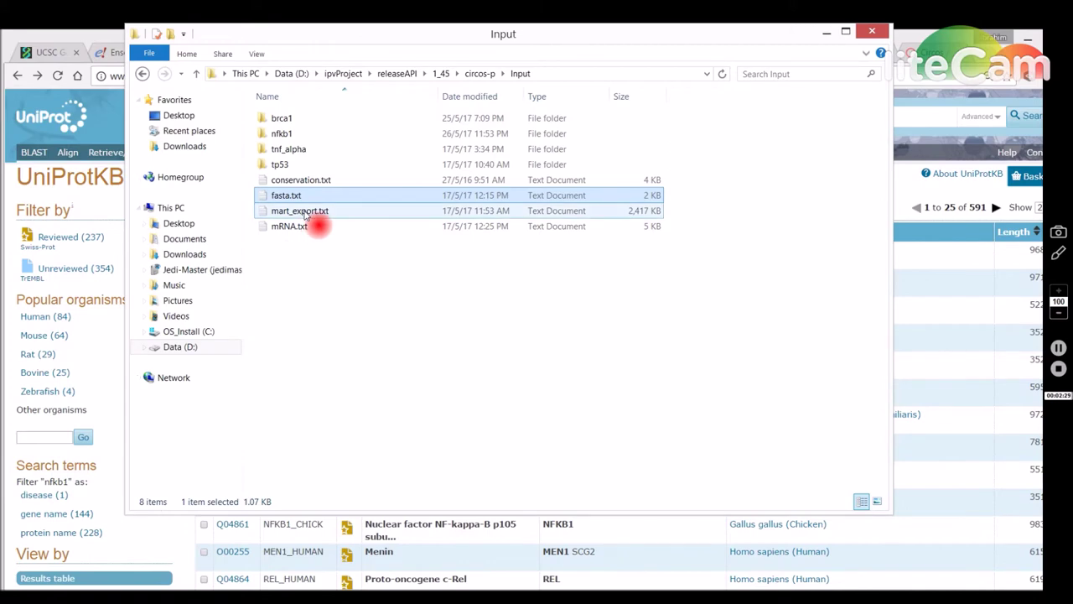
pyautogui.rightClick(295, 230)
pyautogui.click(337, 277)
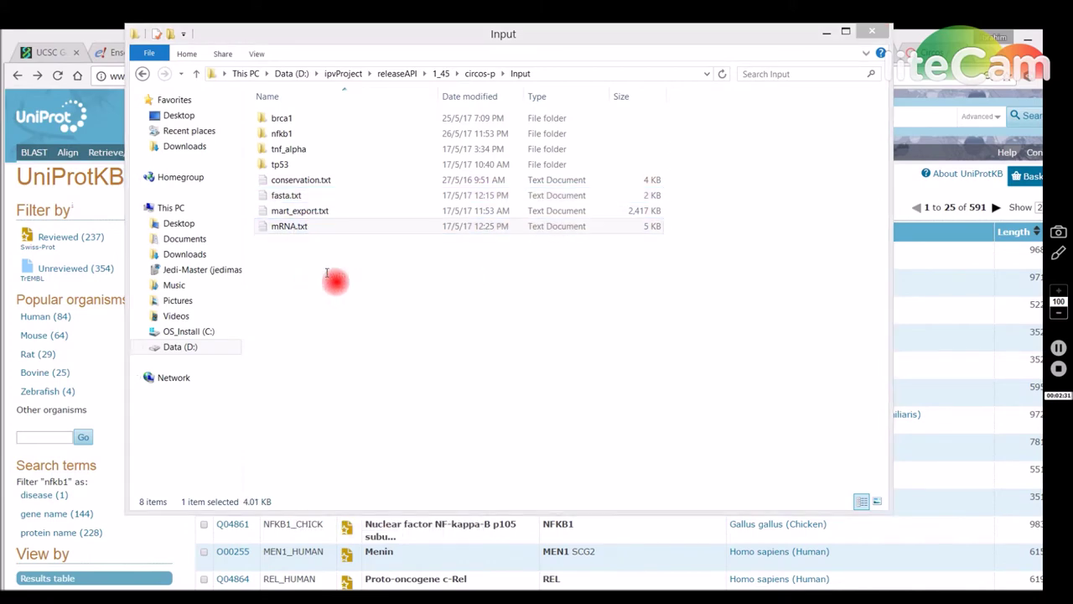
pyautogui.click(411, 103)
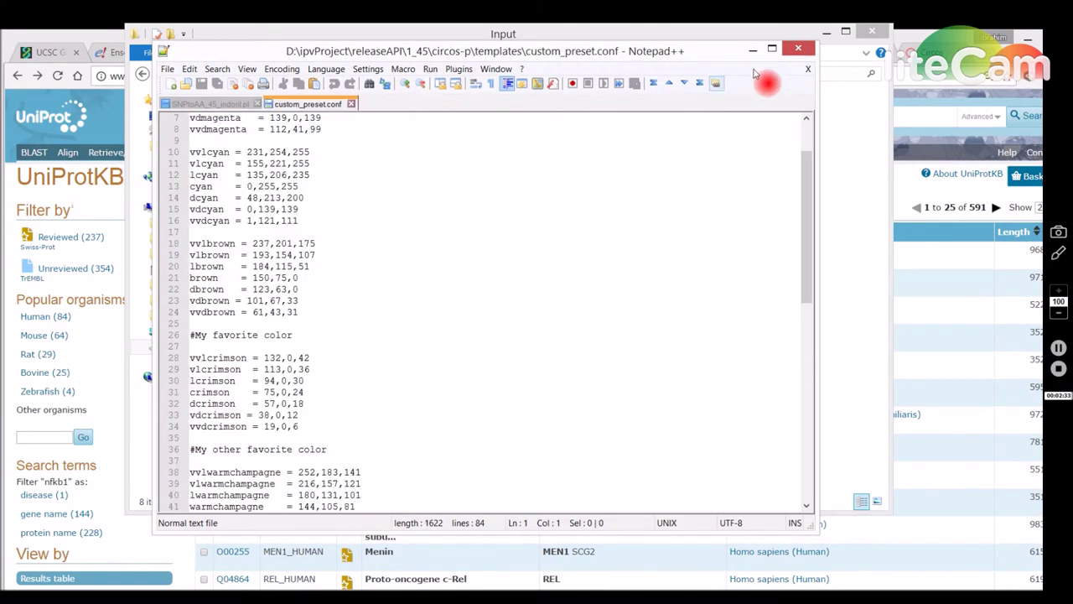
pyautogui.click(755, 50)
pyautogui.click(910, 31)
# - Cycle through the reference tabs to Ensembl's NFKB1 gene summary, noting NFKB1-003's 968 aa
pyautogui.click(48, 52)
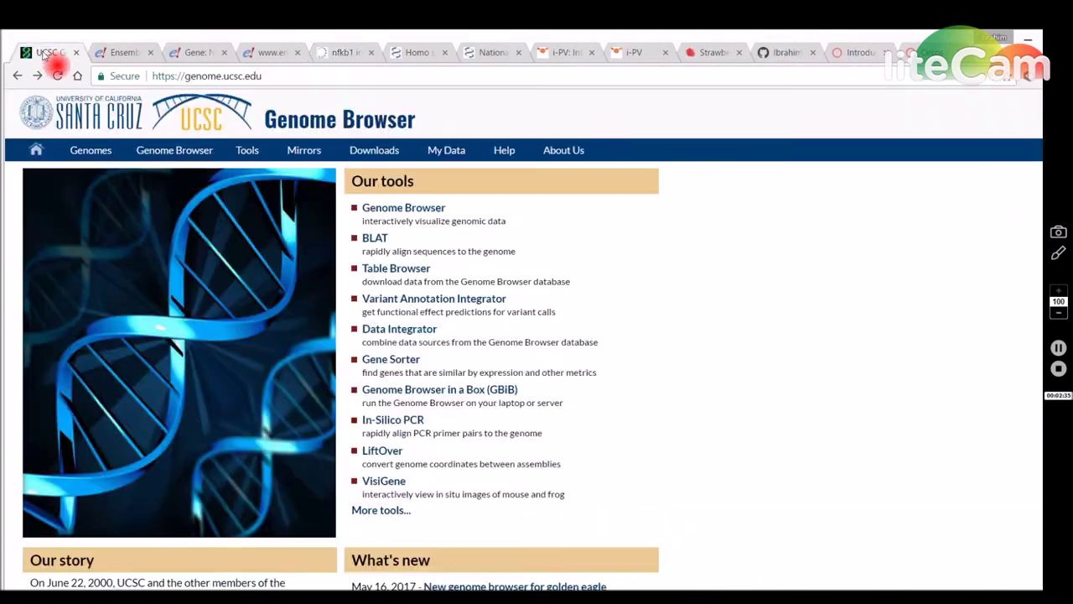
pyautogui.click(119, 52)
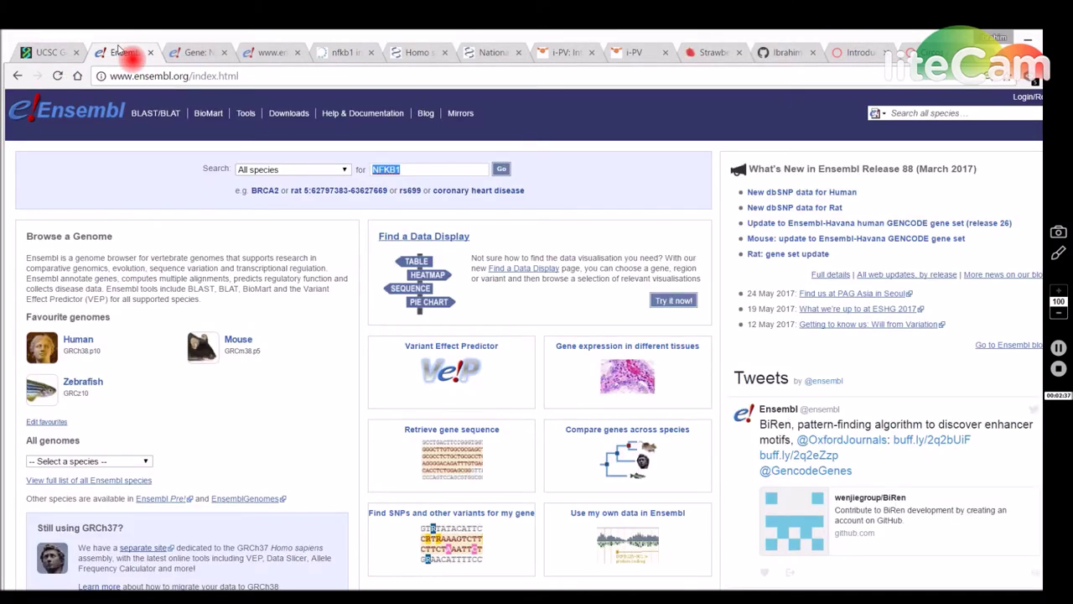
pyautogui.click(342, 52)
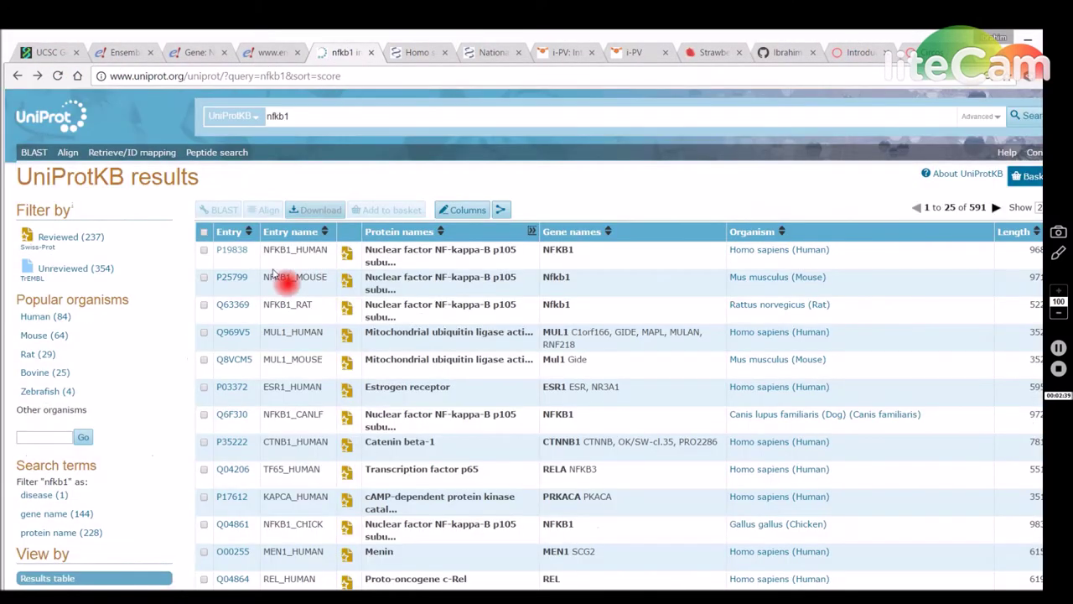
pyautogui.click(416, 52)
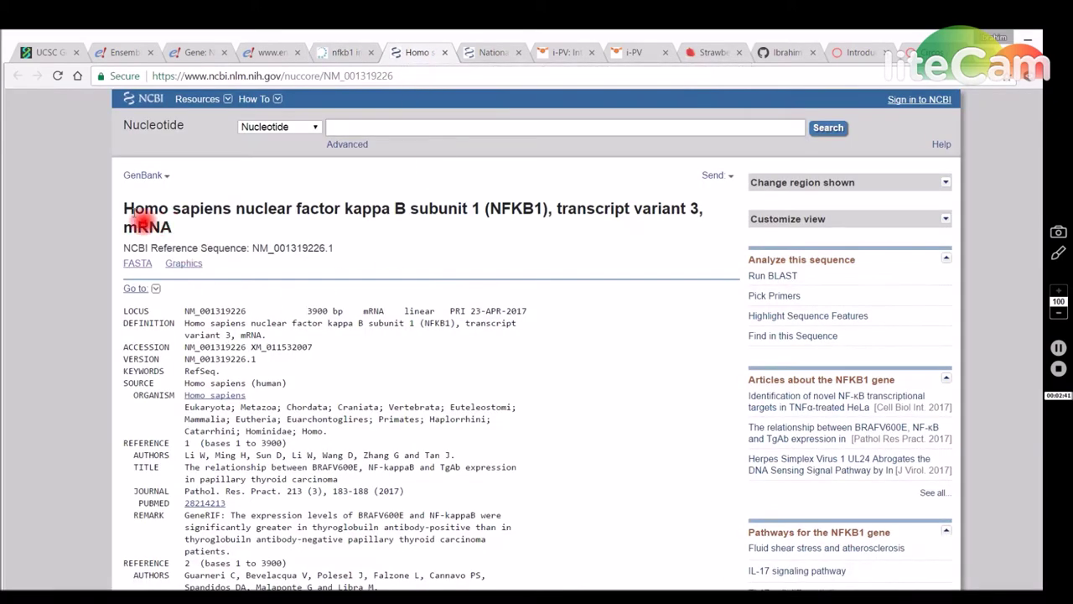
pyautogui.click(493, 54)
pyautogui.click(420, 54)
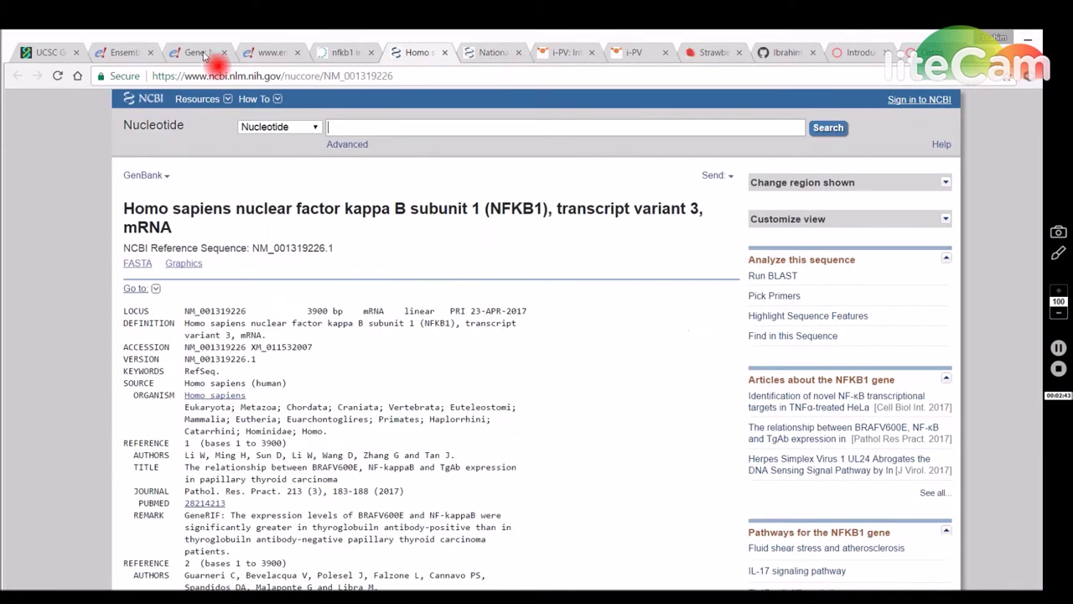
pyautogui.click(195, 54)
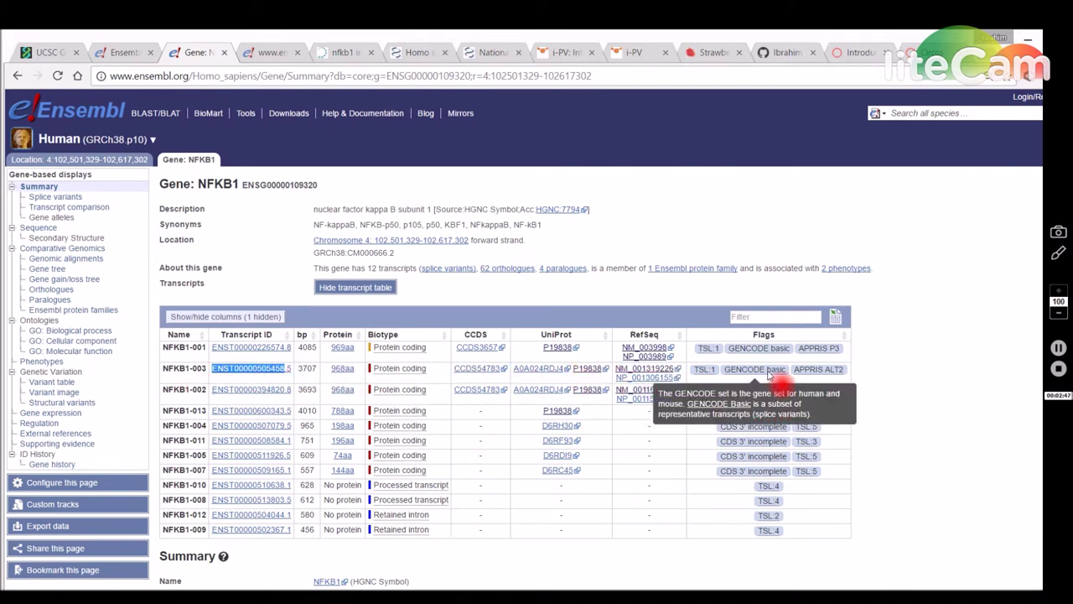
pyautogui.moveTo(329, 369); pyautogui.dragTo(362, 377)
pyautogui.click(352, 383)
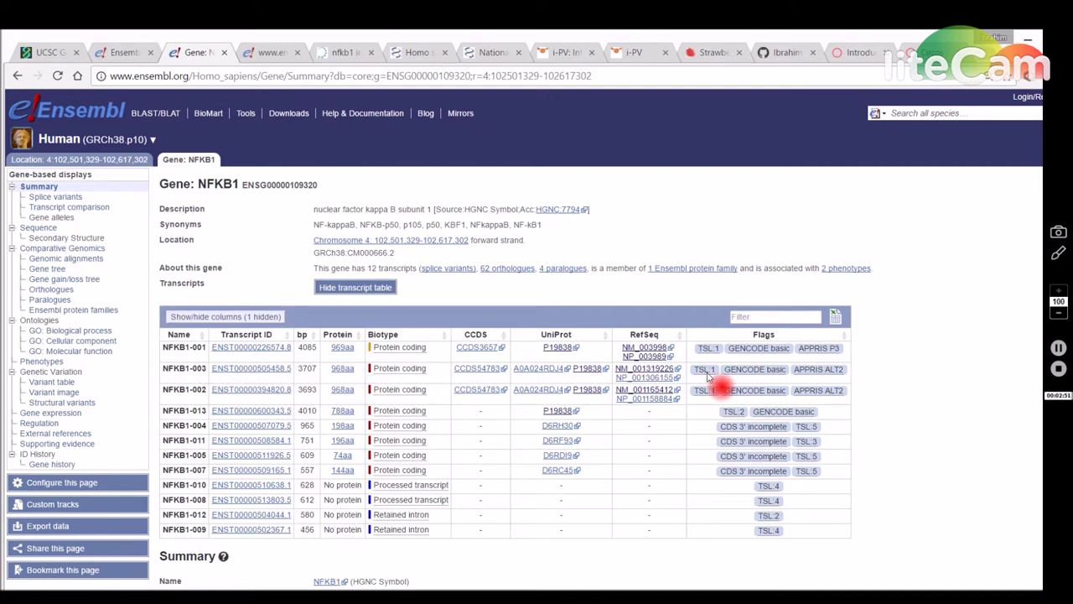
# - Locate mart_export.txt (2,417 KB) in the Input folder, then return to Ensembl home
pyautogui.click(72, 532)
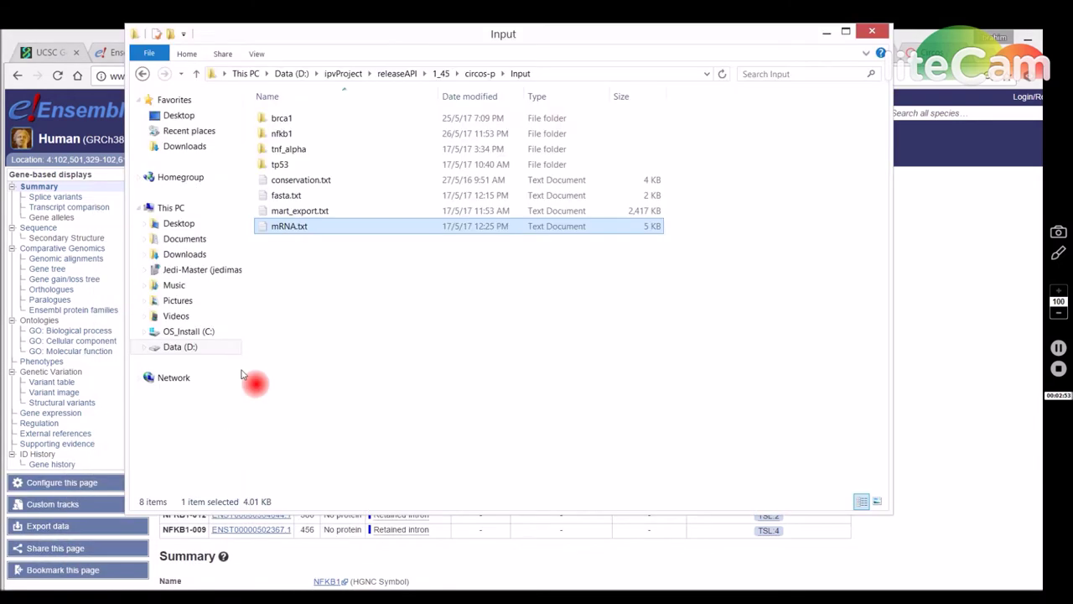
pyautogui.click(273, 215)
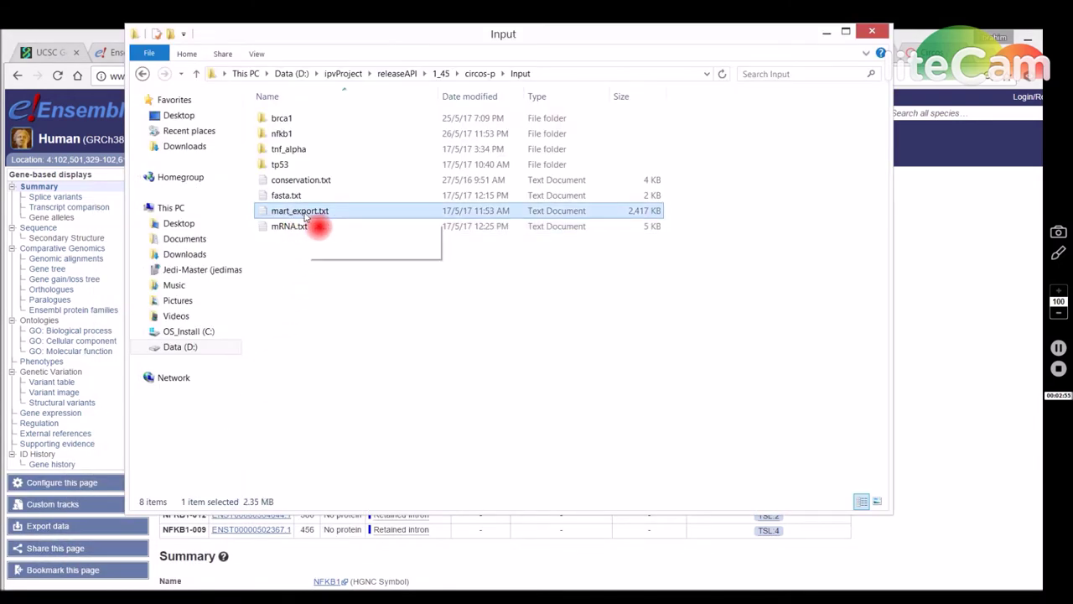
pyautogui.click(696, 243)
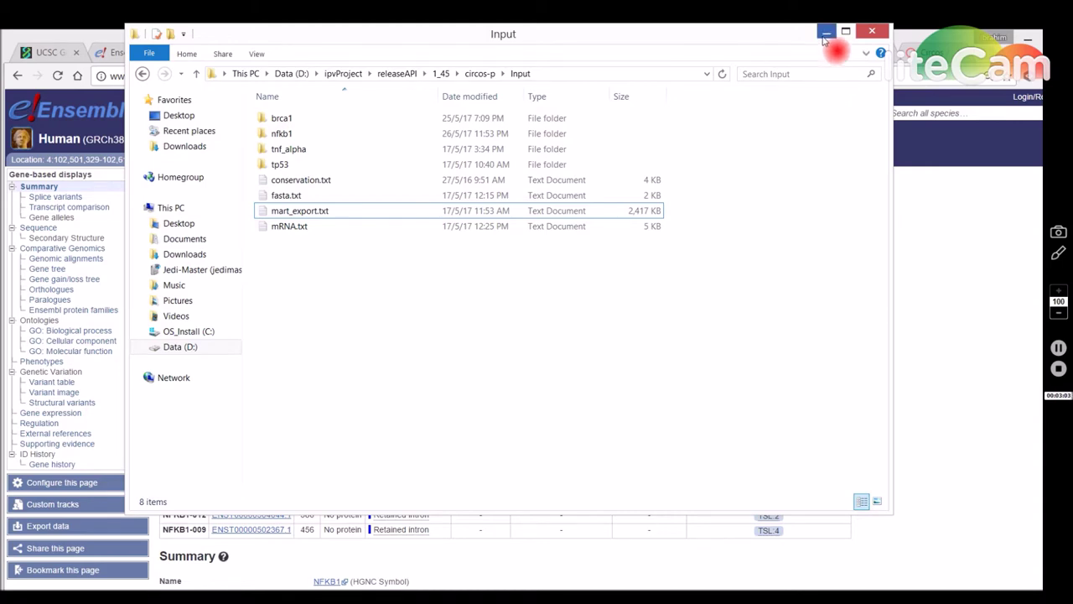
pyautogui.click(826, 32)
pyautogui.click(126, 52)
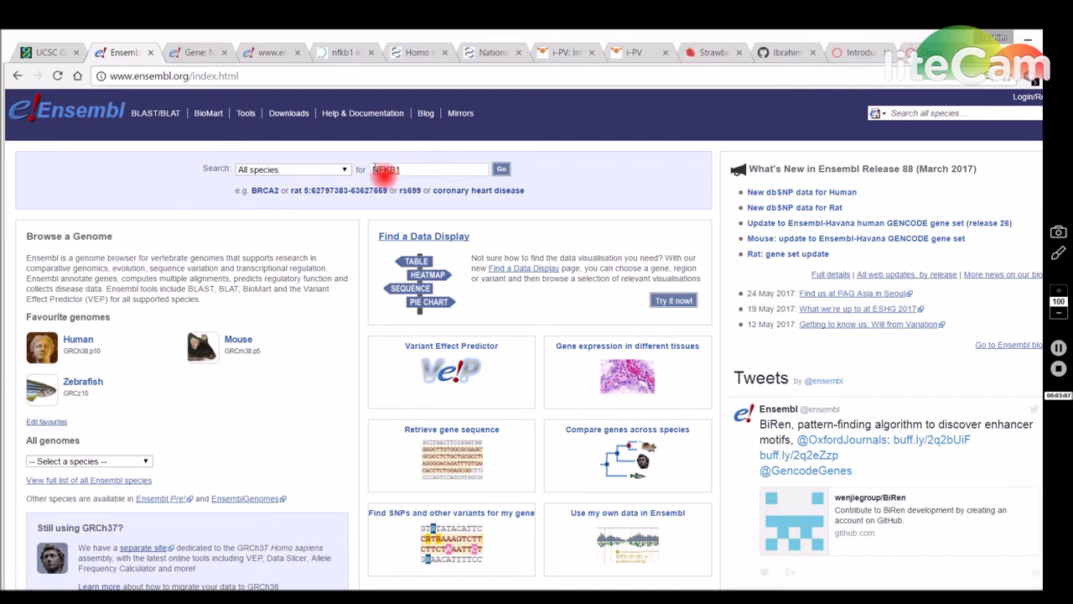
pyautogui.moveTo(375, 169); pyautogui.dragTo(400, 177)
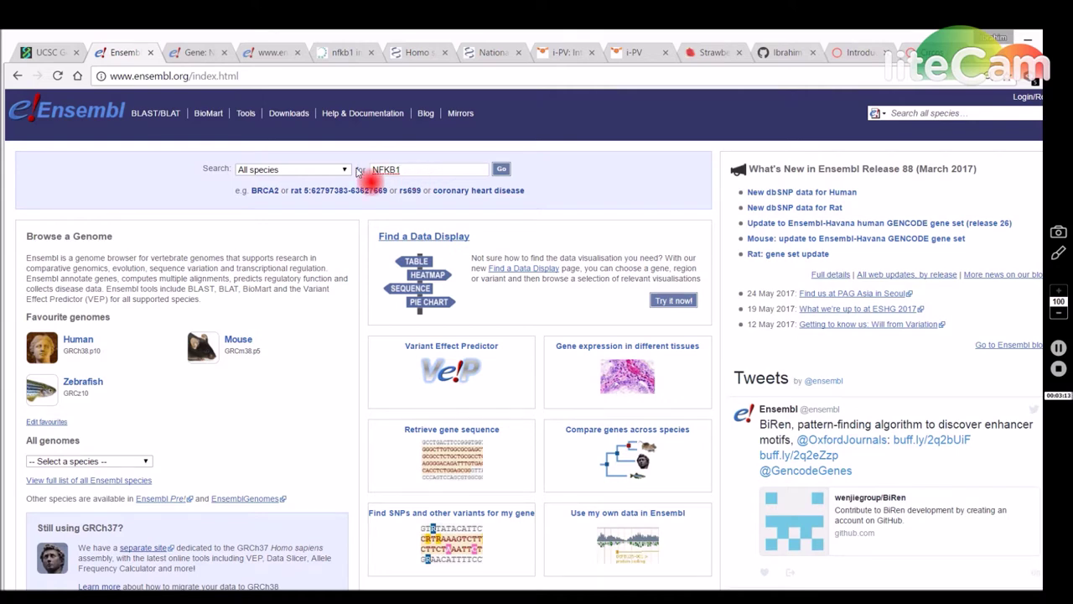
pyautogui.click(205, 53)
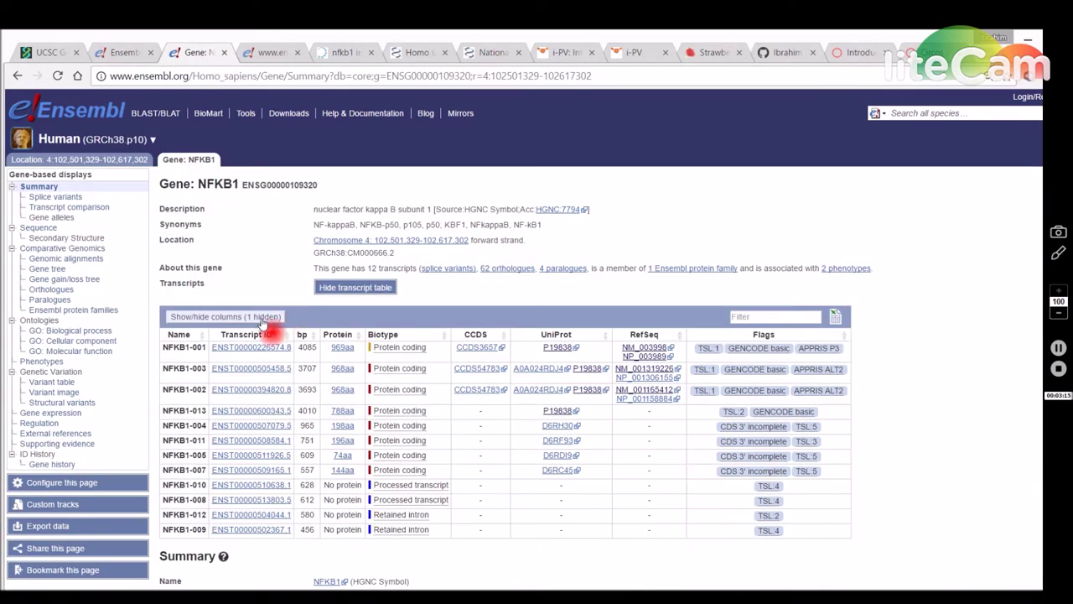
pyautogui.scroll(-1, 176, 305)
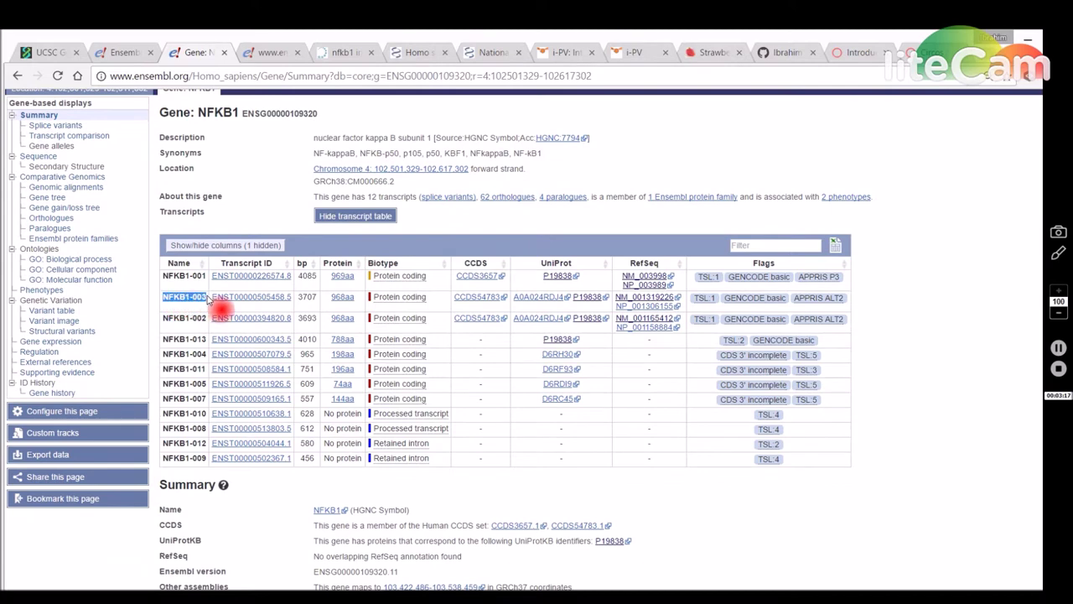
pyautogui.doubleClick(183, 297)
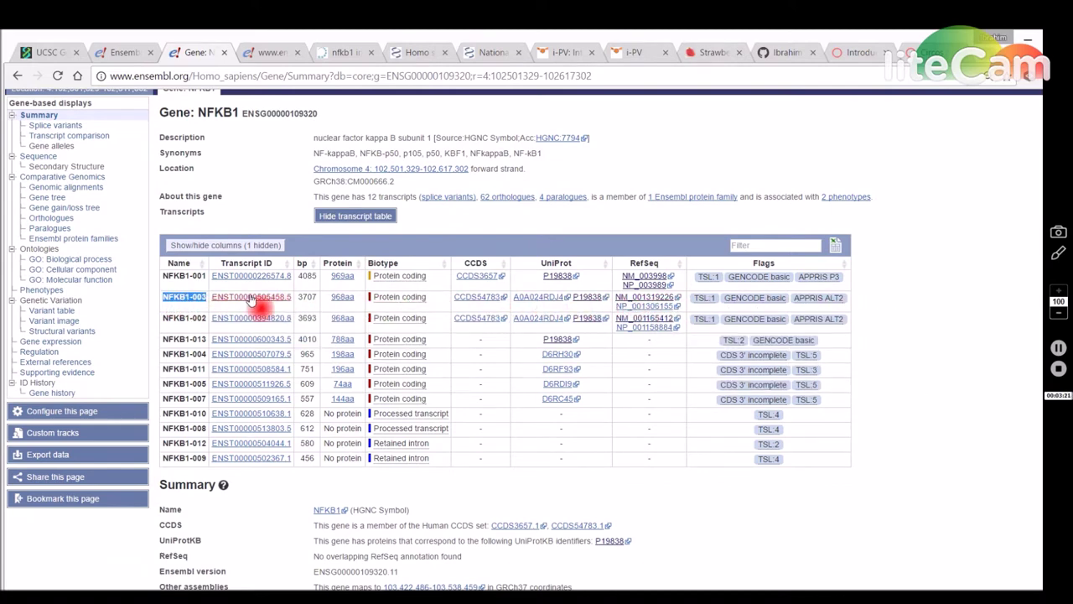
pyautogui.moveTo(243, 113); pyautogui.dragTo(323, 118)
pyautogui.scroll(2, 286, 198)
pyautogui.rightClick(290, 191)
pyautogui.click(296, 201)
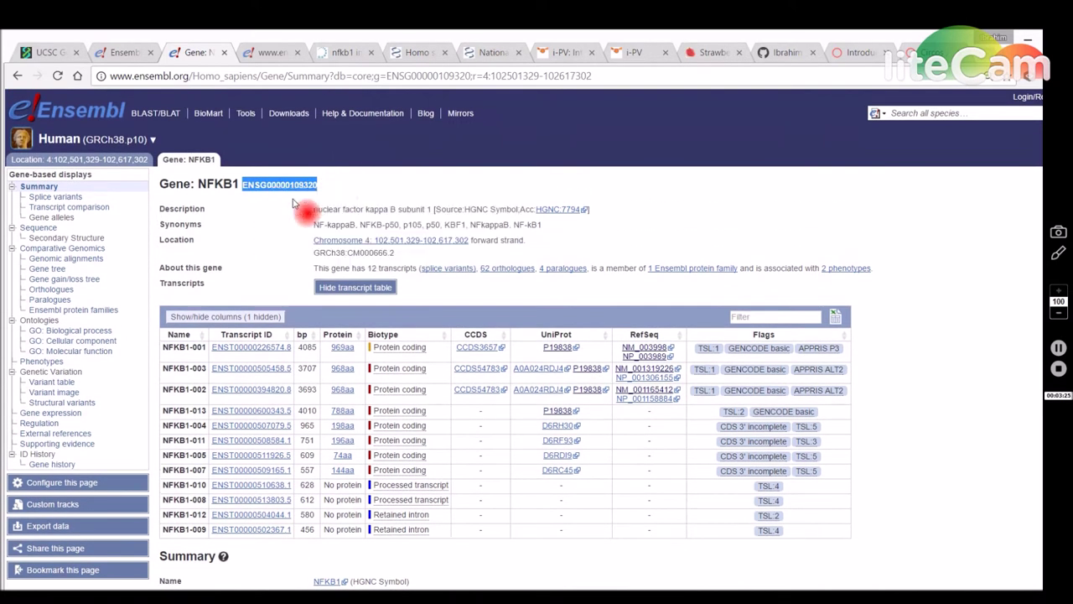
pyautogui.click(273, 52)
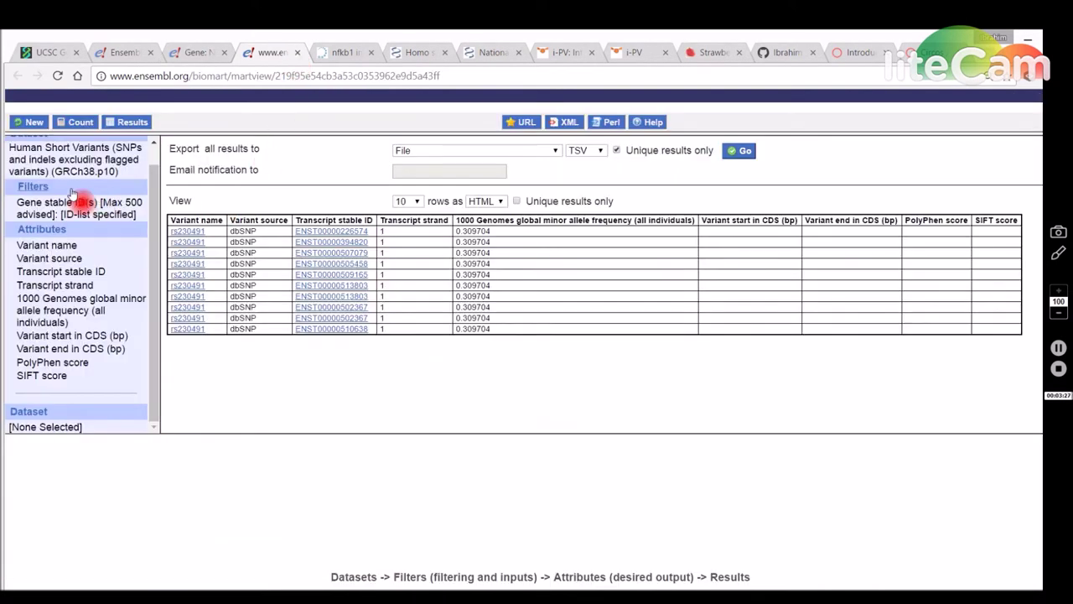
pyautogui.scroll(1, 77, 248)
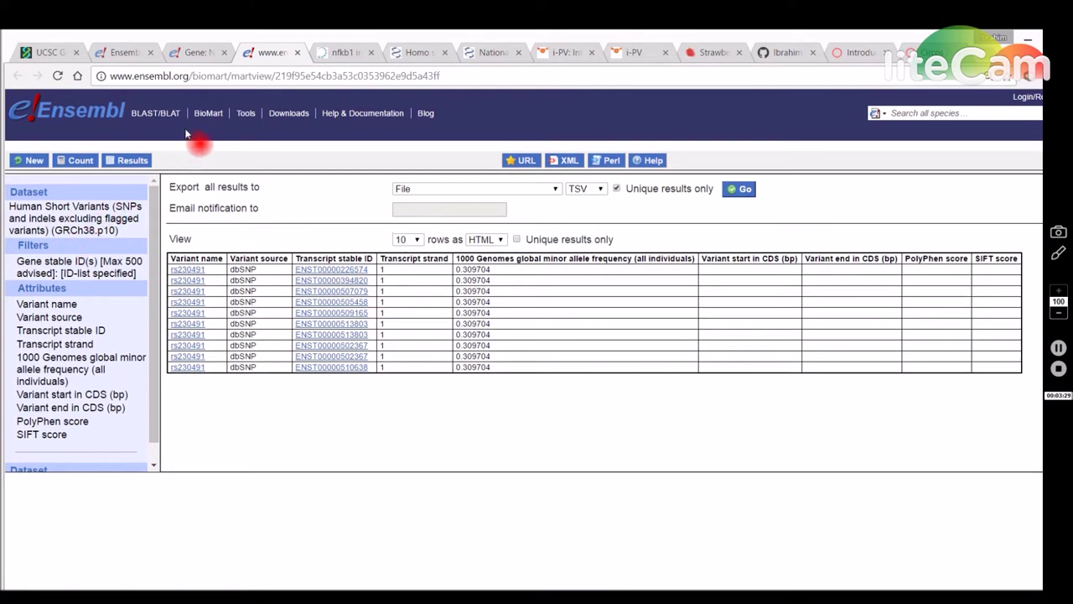
pyautogui.click(40, 217)
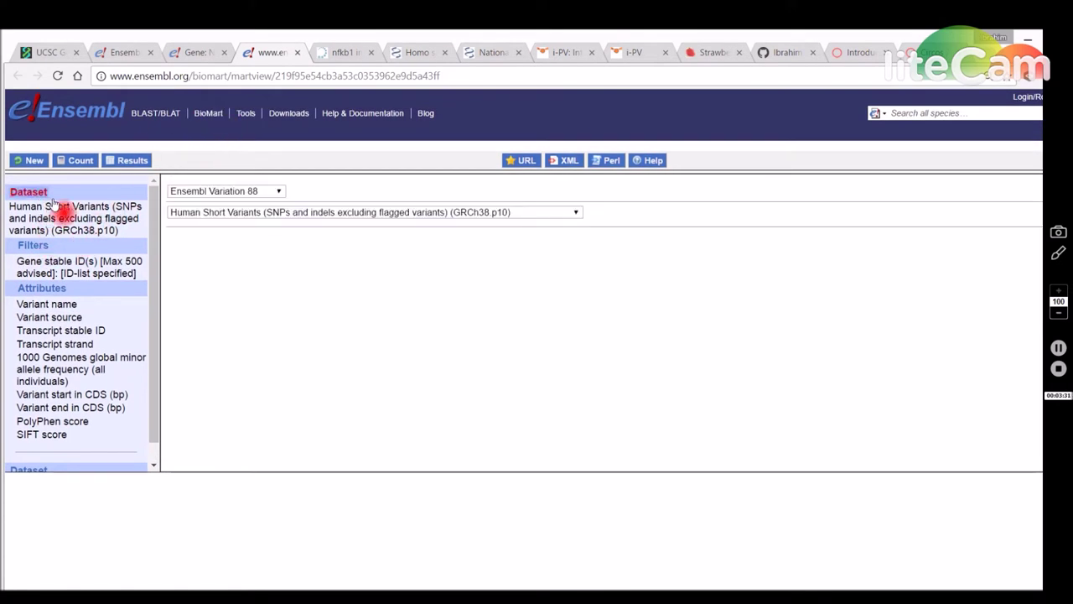
pyautogui.click(289, 216)
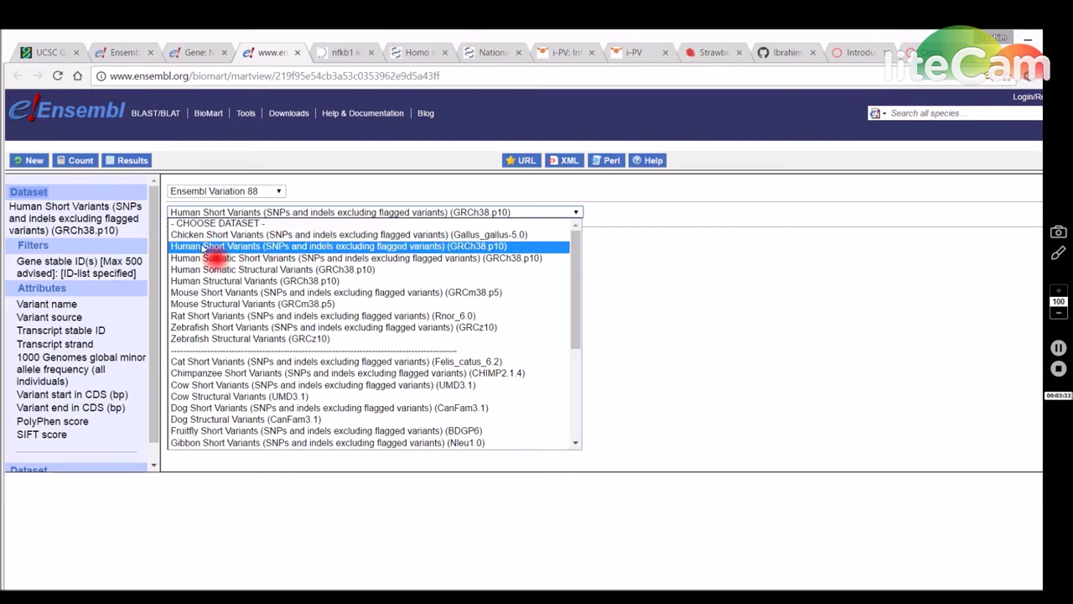
pyautogui.click(251, 247)
pyautogui.click(32, 245)
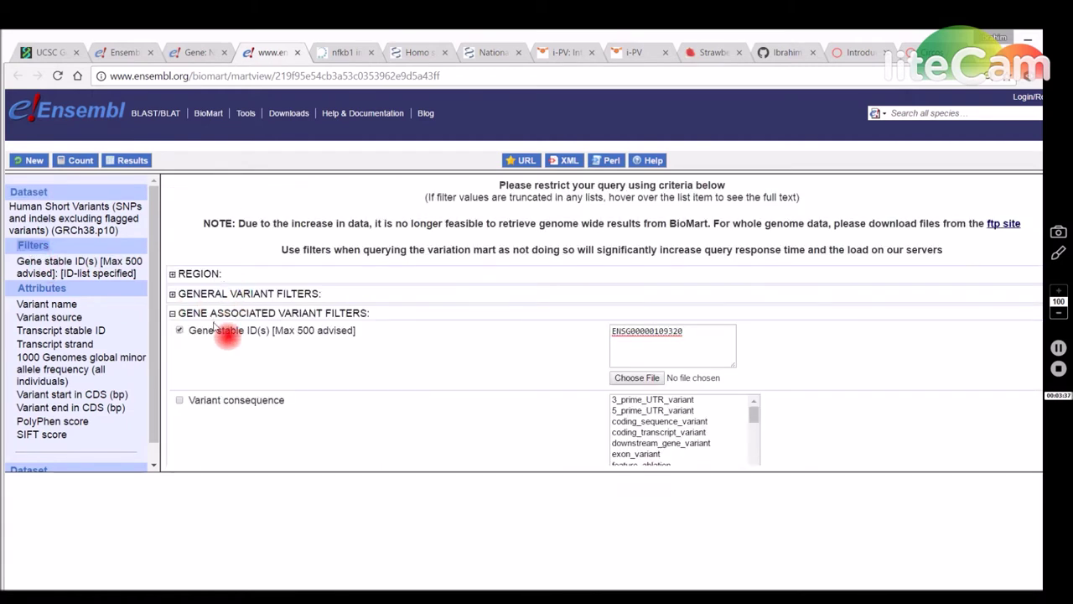
pyautogui.click(659, 332)
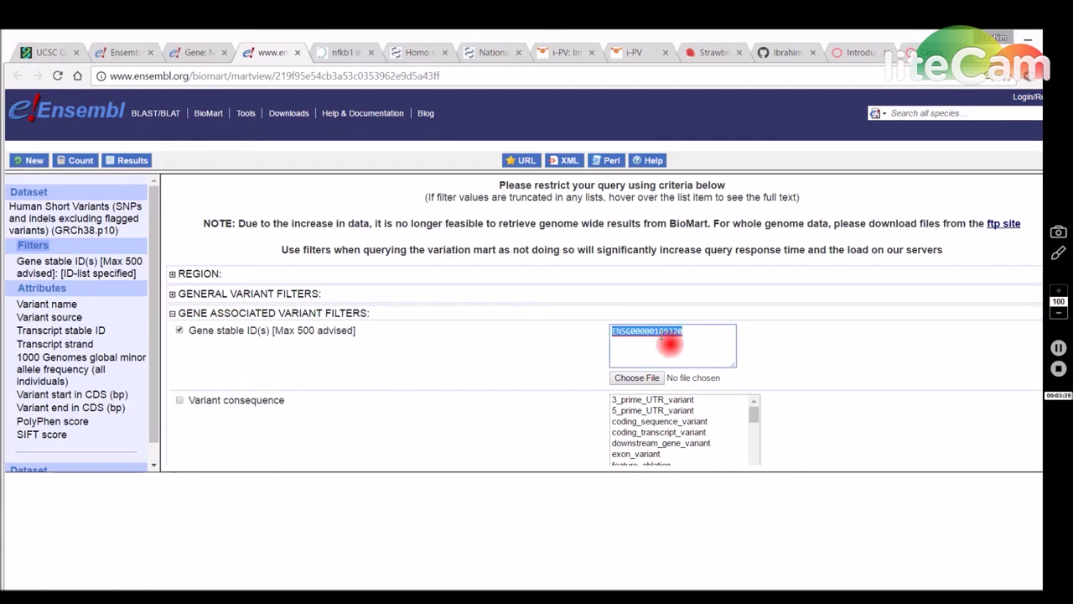
pyautogui.click(684, 333)
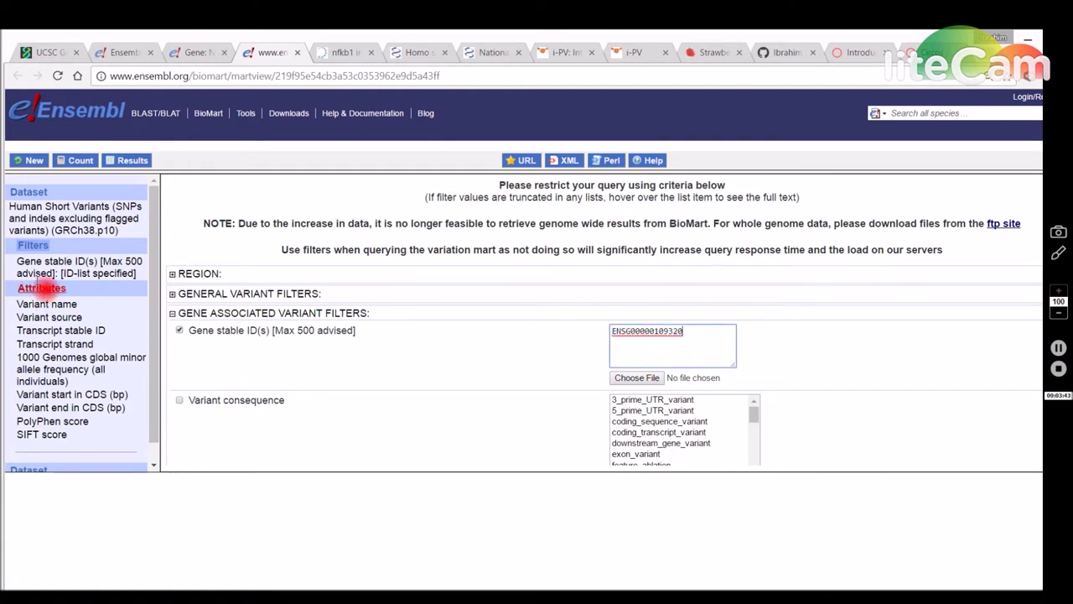
# - Review variant attributes: variant name, source and 1000 Genomes minor allele frequency selected
pyautogui.click(38, 289)
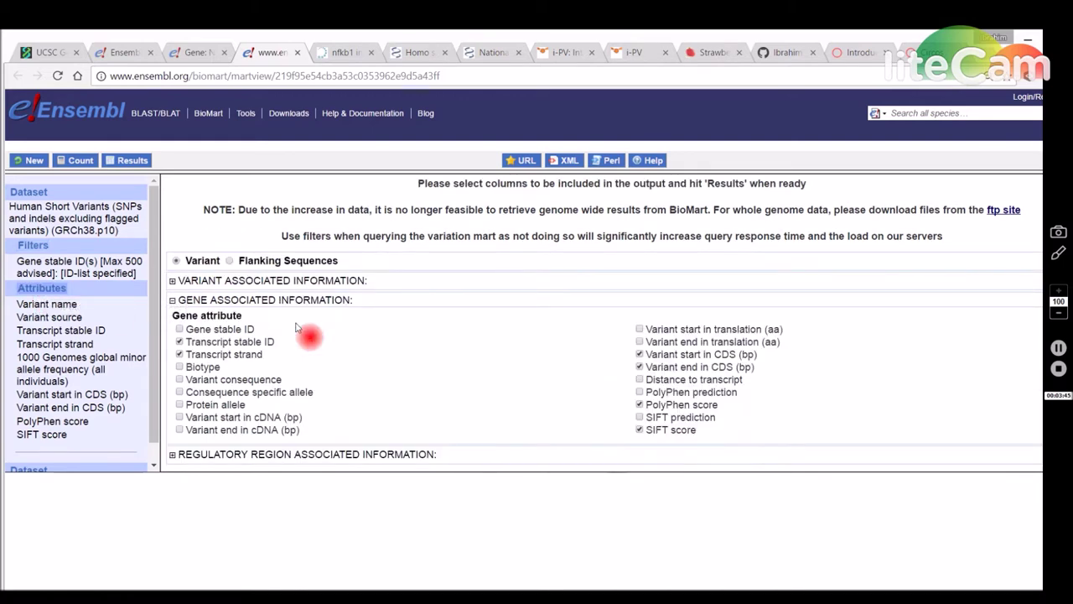
pyautogui.scroll(-1, 365, 334)
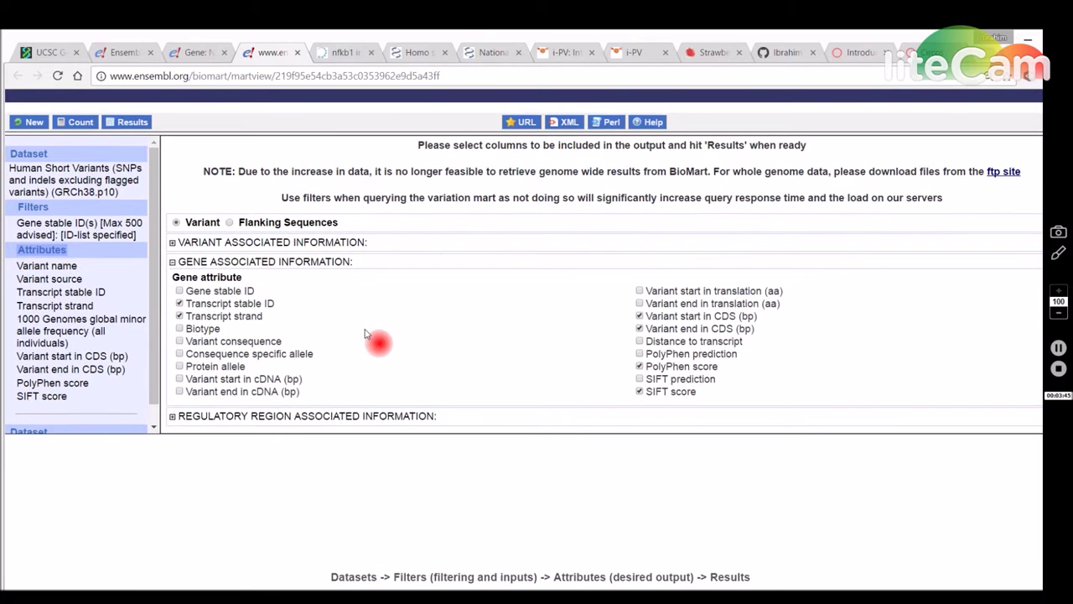
pyautogui.click(173, 243)
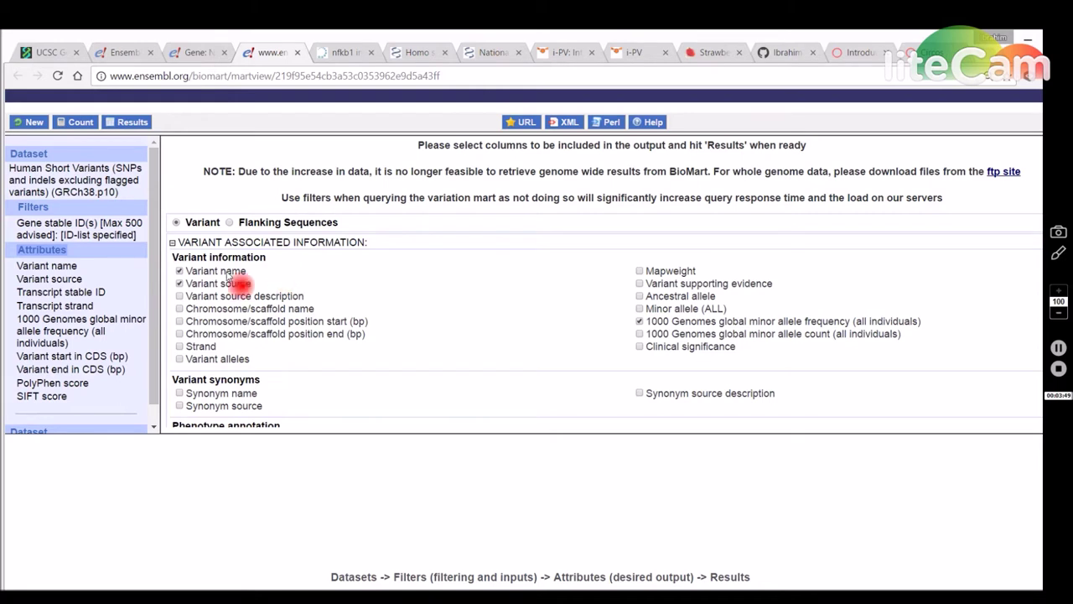
pyautogui.moveTo(186, 271); pyautogui.dragTo(246, 270)
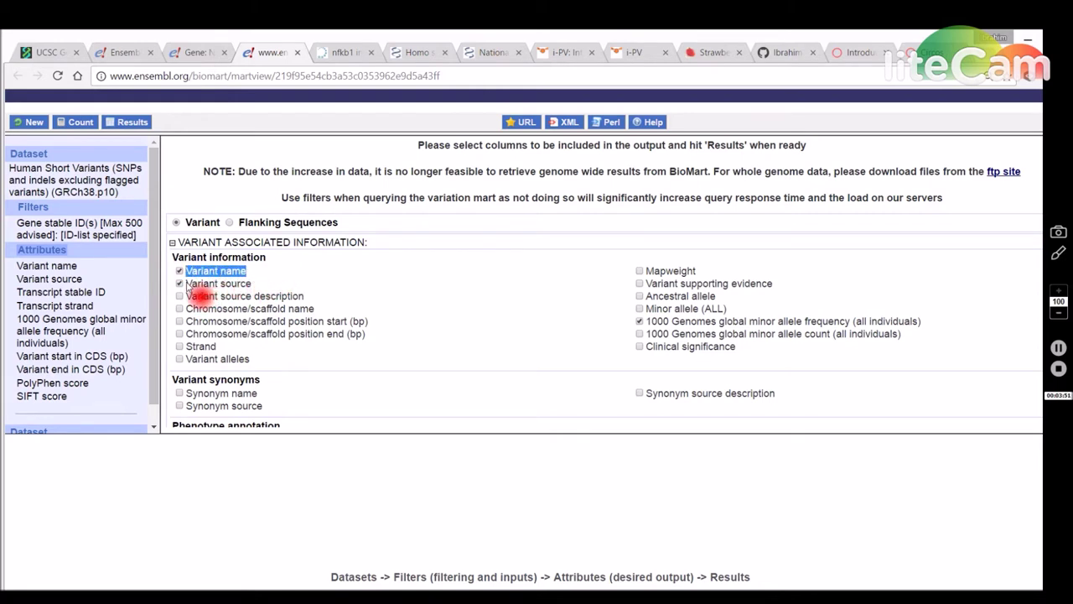
pyautogui.moveTo(187, 286); pyautogui.dragTo(282, 288)
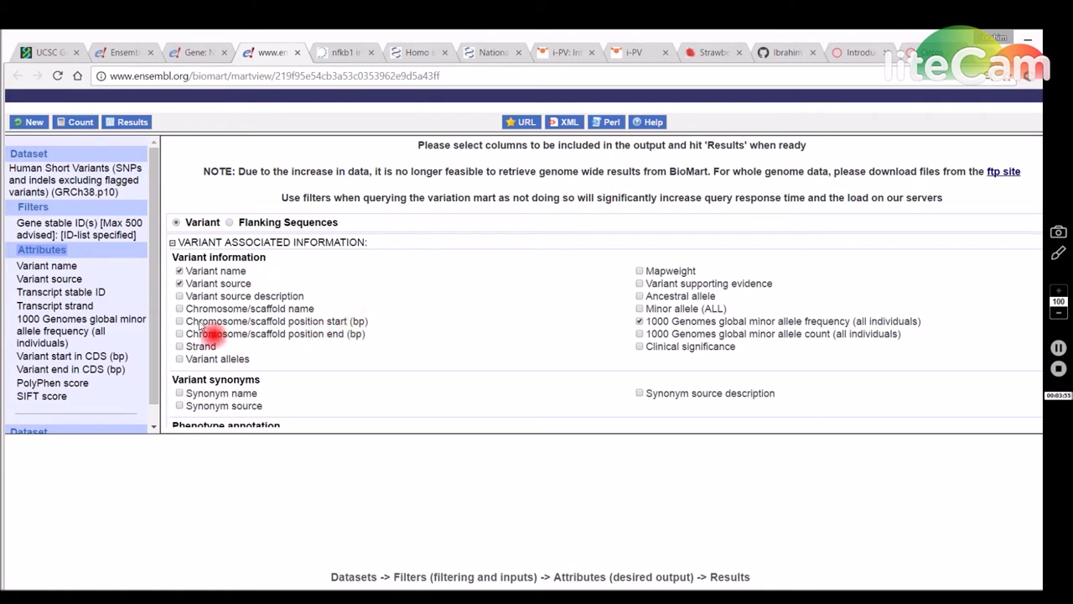
pyautogui.moveTo(186, 309); pyautogui.dragTo(307, 309)
pyautogui.tripleClick(348, 307)
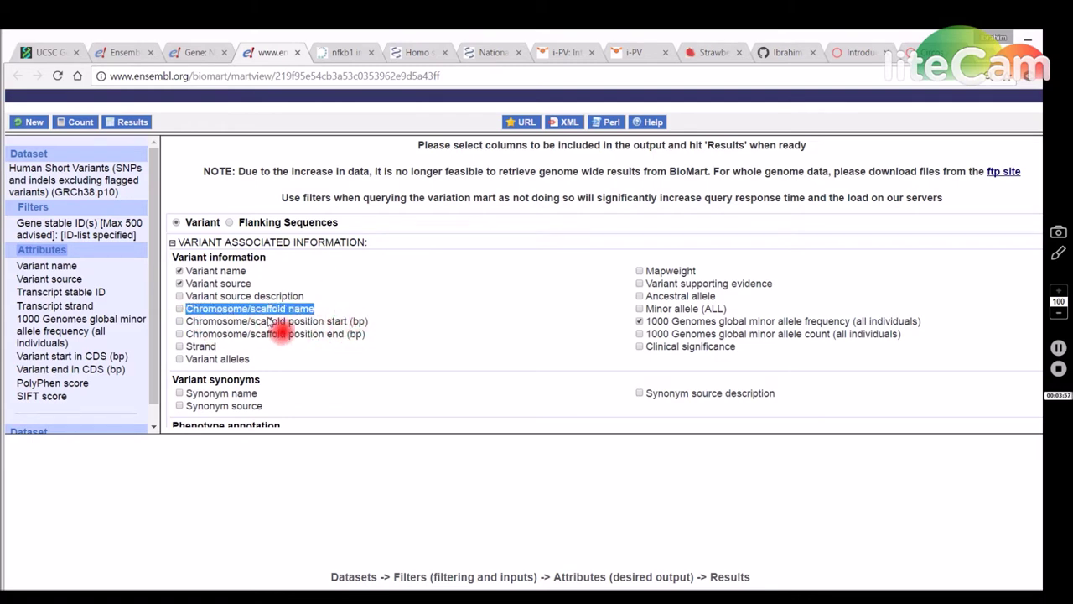
pyautogui.moveTo(193, 323); pyautogui.dragTo(383, 328)
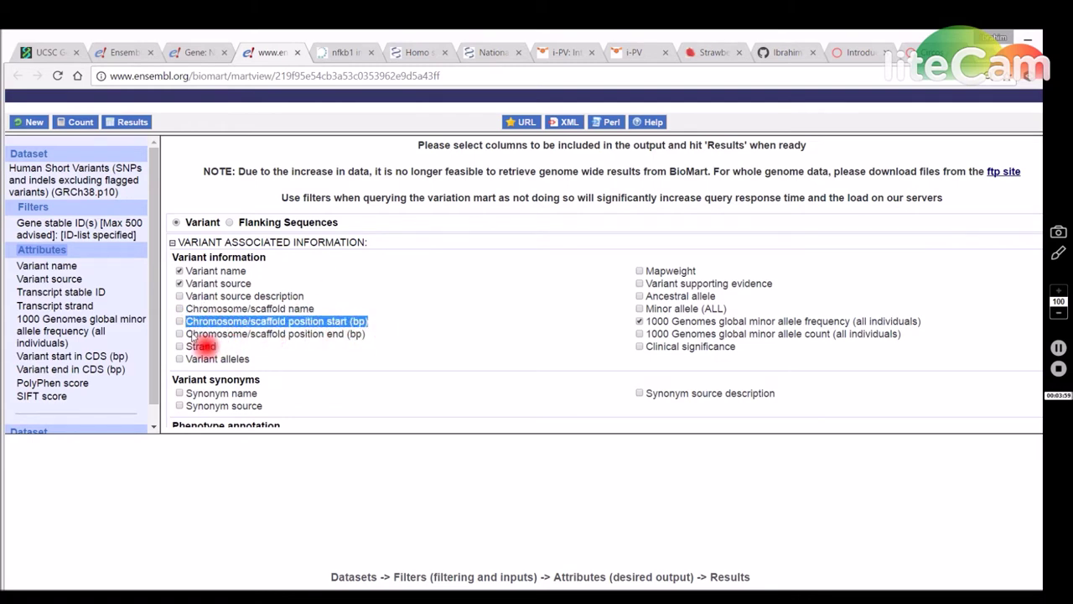
pyautogui.moveTo(186, 334); pyautogui.dragTo(372, 334)
pyautogui.click(373, 336)
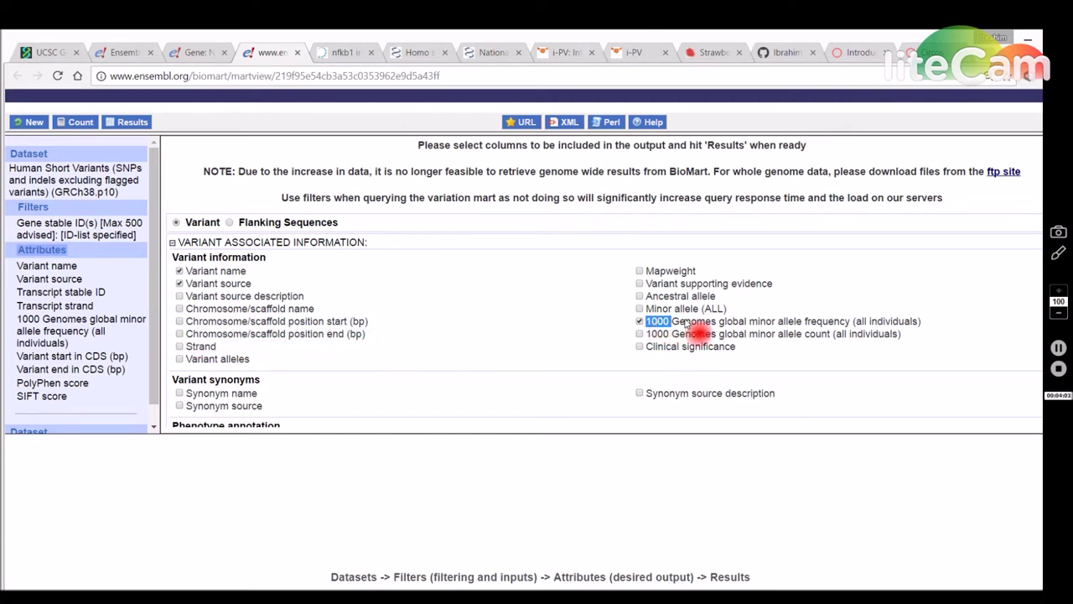
pyautogui.moveTo(647, 324); pyautogui.dragTo(935, 323)
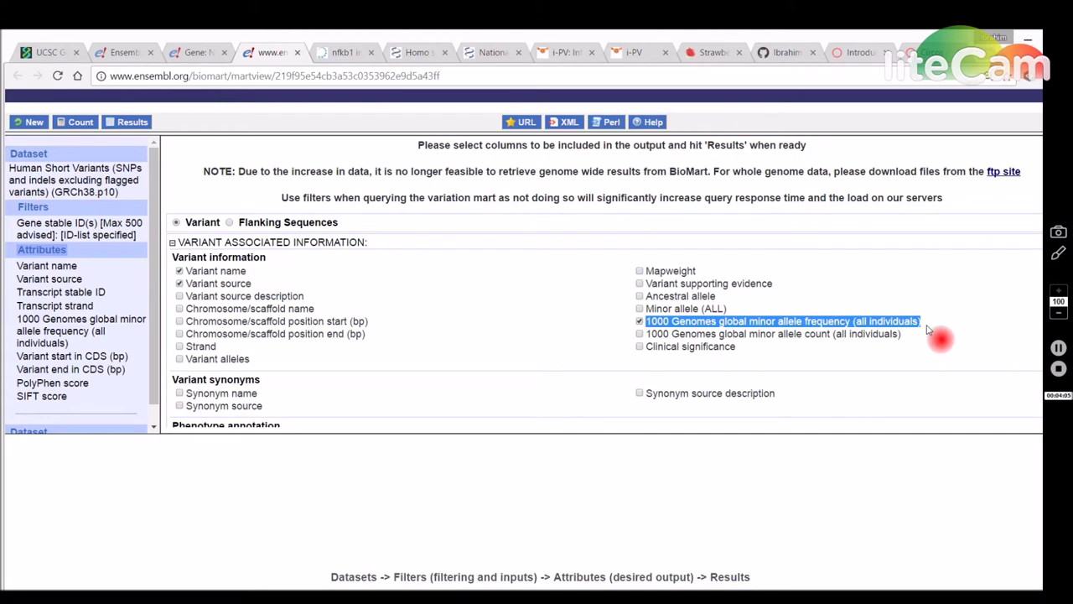
# - Review gene attributes: transcript ID and strand, CDS start/end, PolyPhen and SIFT scores
pyautogui.click(172, 242)
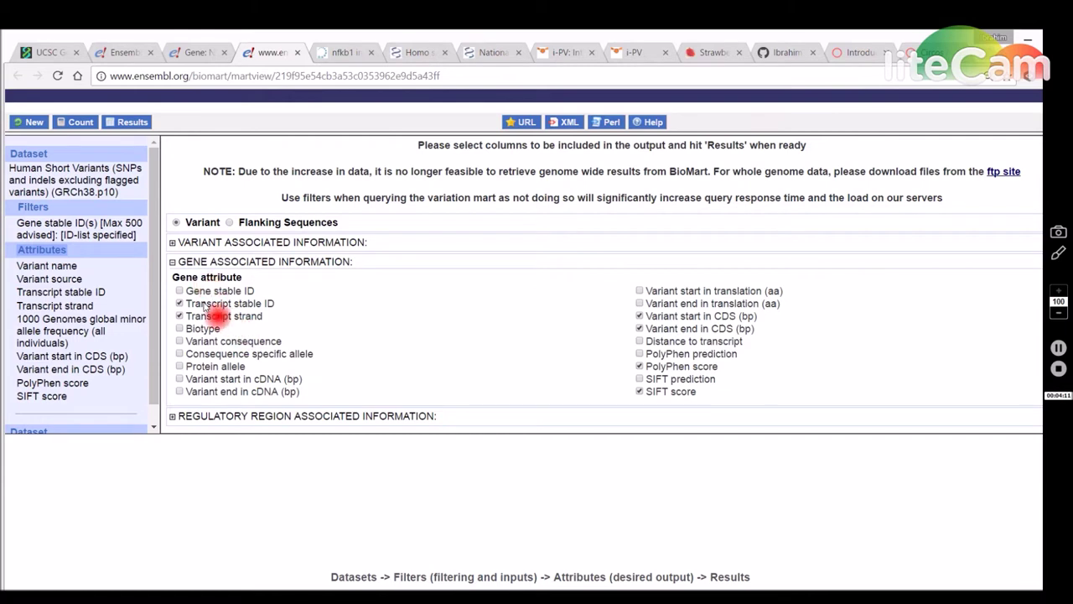
pyautogui.moveTo(189, 303); pyautogui.dragTo(295, 301)
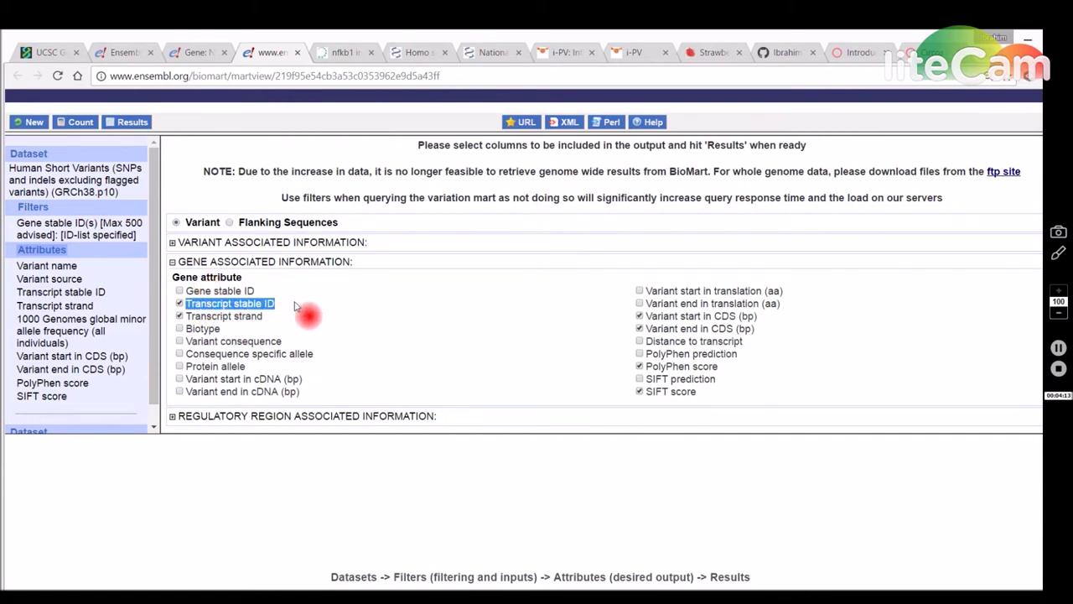
pyautogui.moveTo(190, 317); pyautogui.dragTo(288, 315)
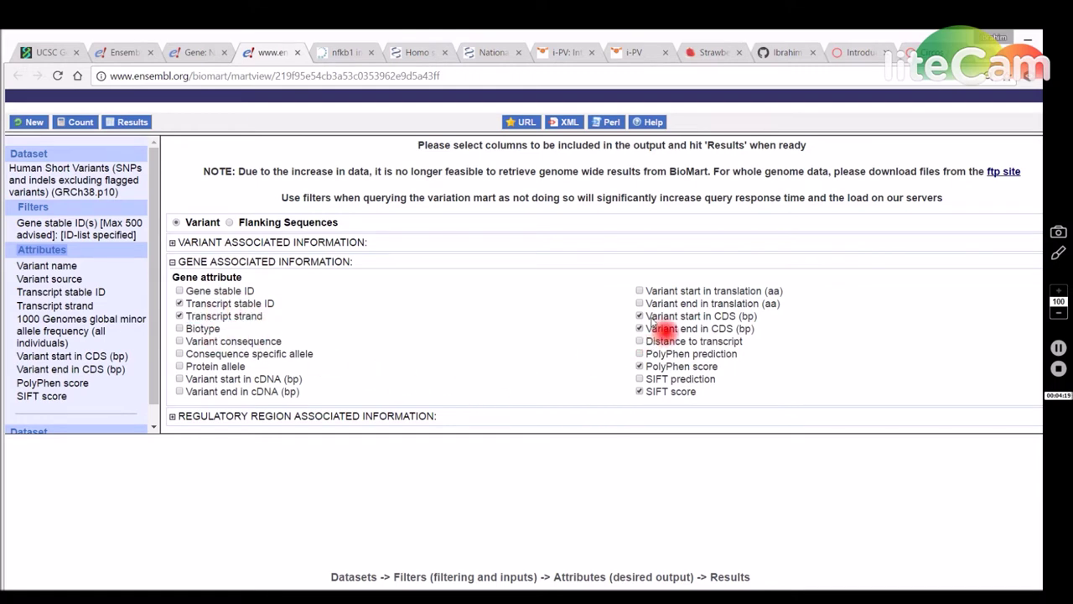
pyautogui.moveTo(653, 321); pyautogui.dragTo(755, 323)
pyautogui.moveTo(646, 329); pyautogui.dragTo(735, 329)
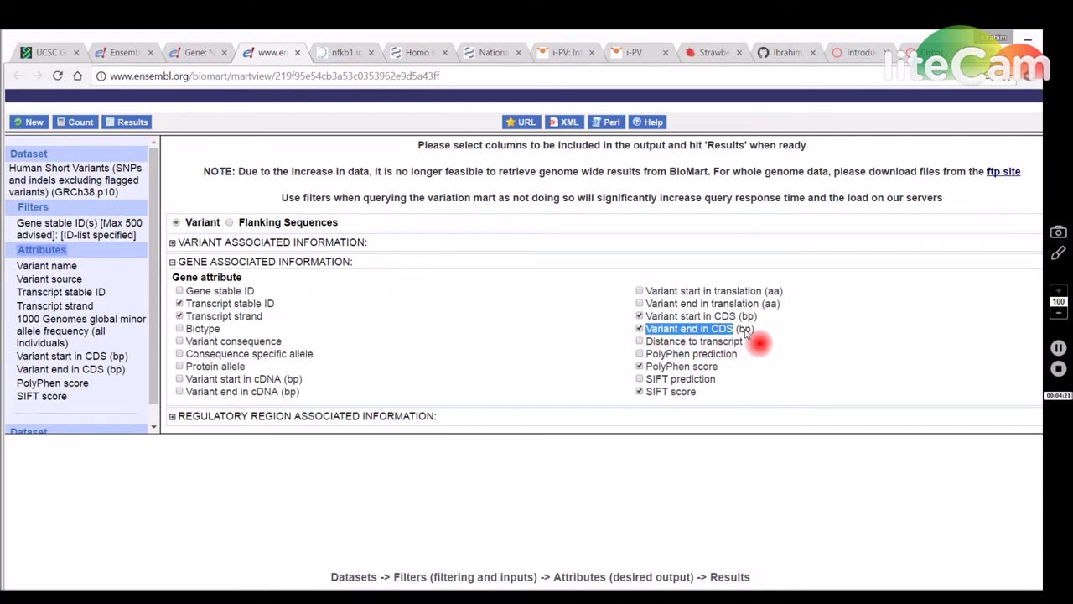
pyautogui.click(775, 338)
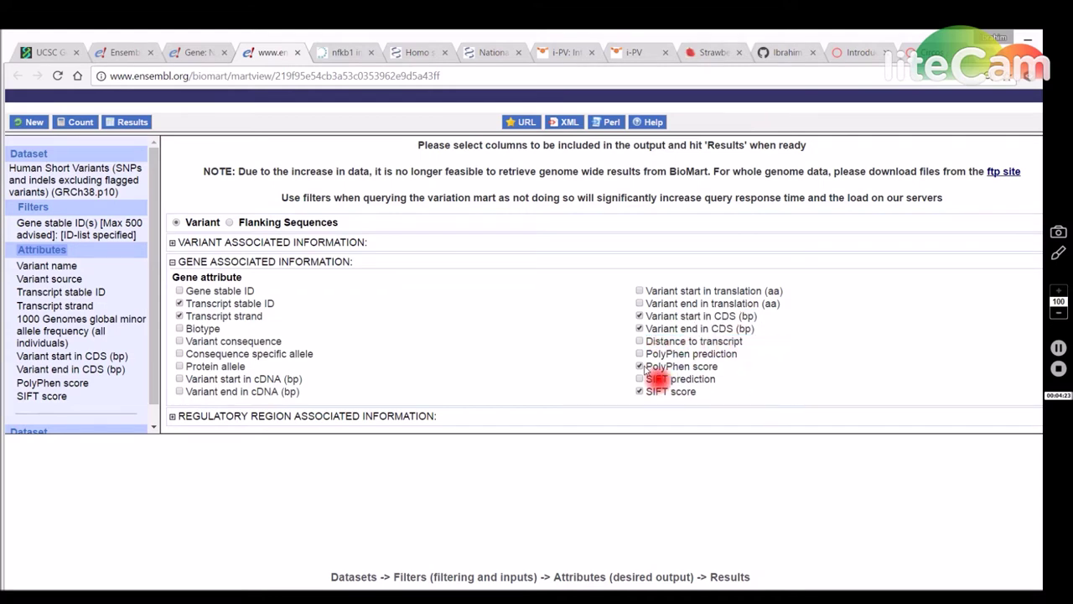
pyautogui.moveTo(647, 366); pyautogui.dragTo(719, 367)
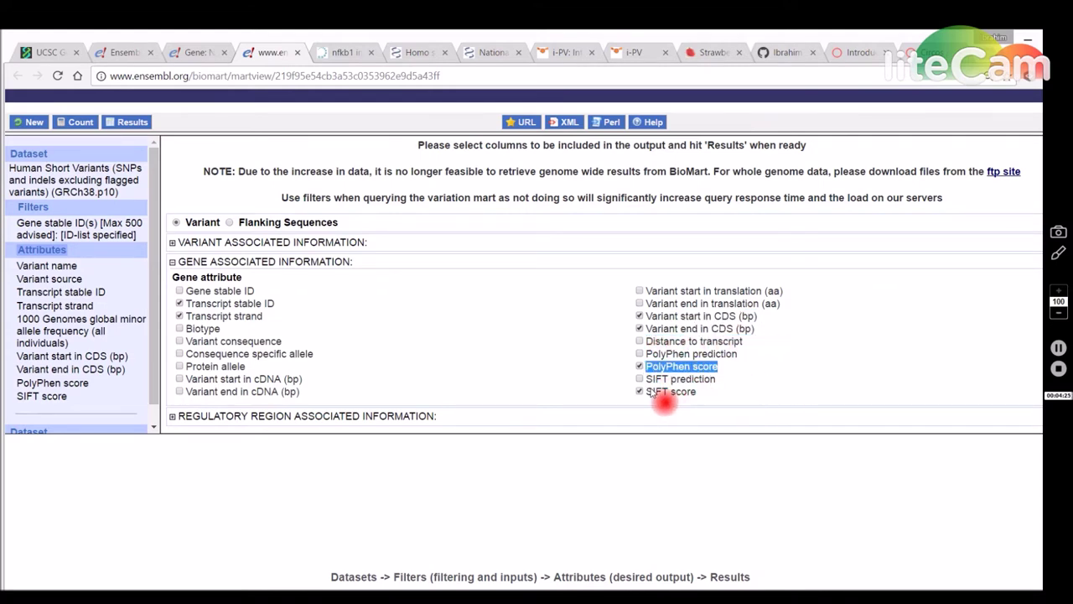
pyautogui.moveTo(646, 391); pyautogui.dragTo(715, 392)
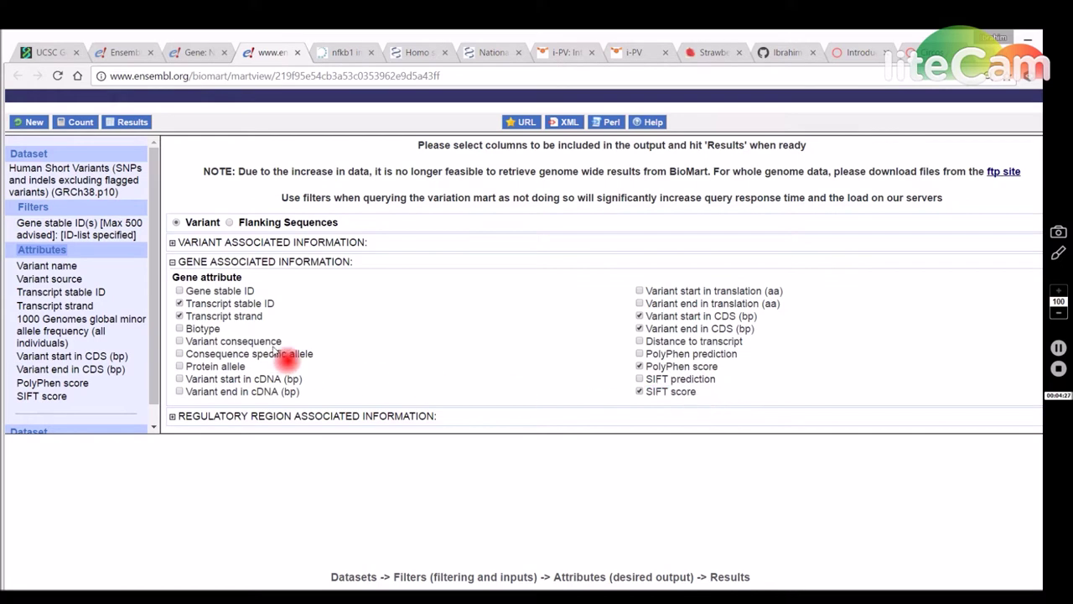
# - Export BioMart's unique variant results as TSV, then select mart_export.txt in the Input folder
pyautogui.click(122, 124)
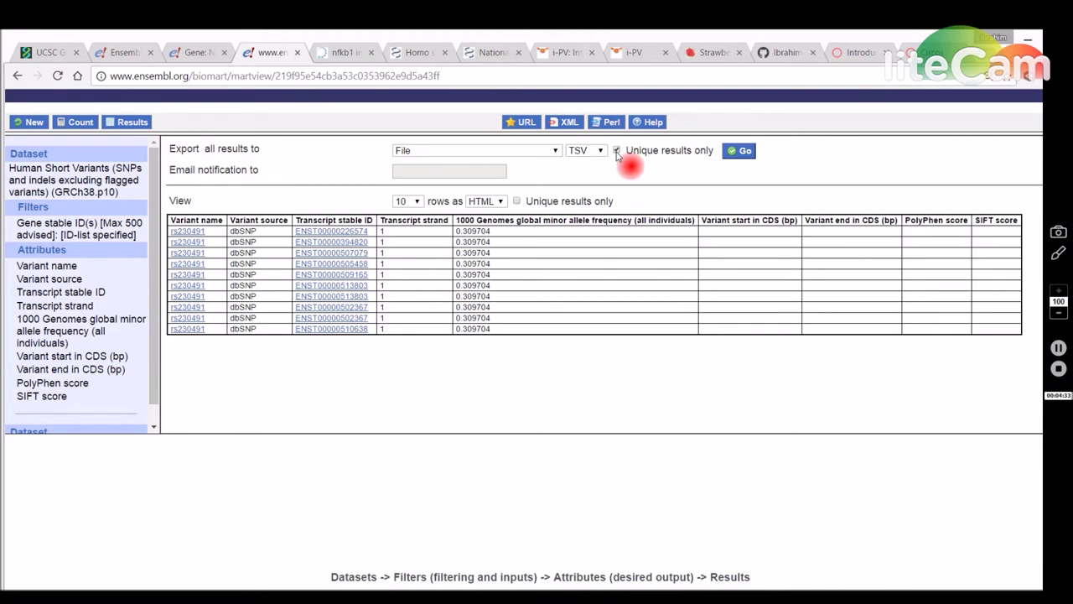
pyautogui.click(739, 155)
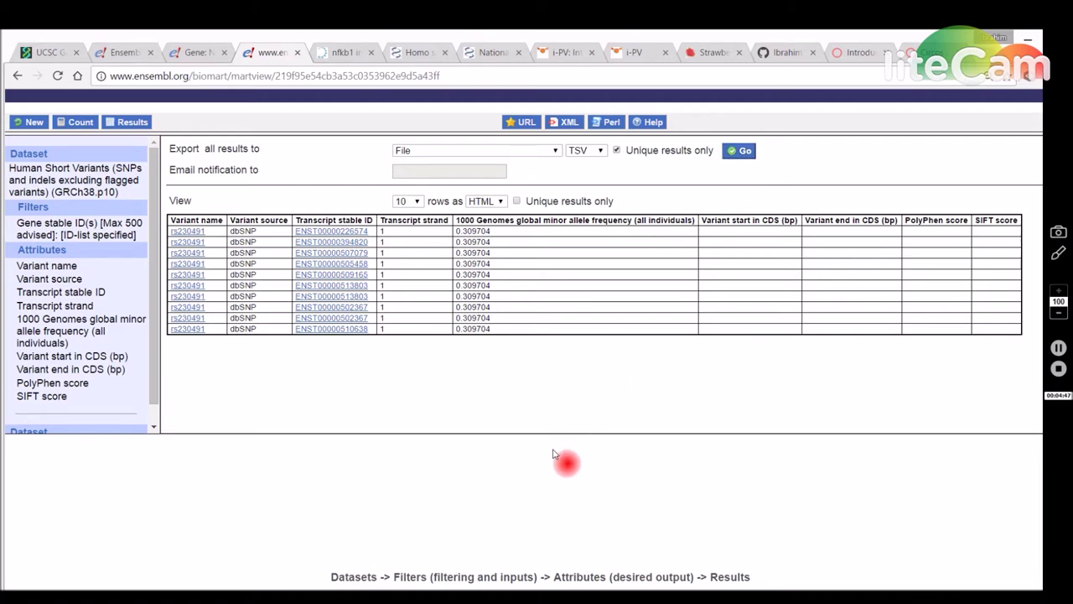
pyautogui.moveTo(79, 587)
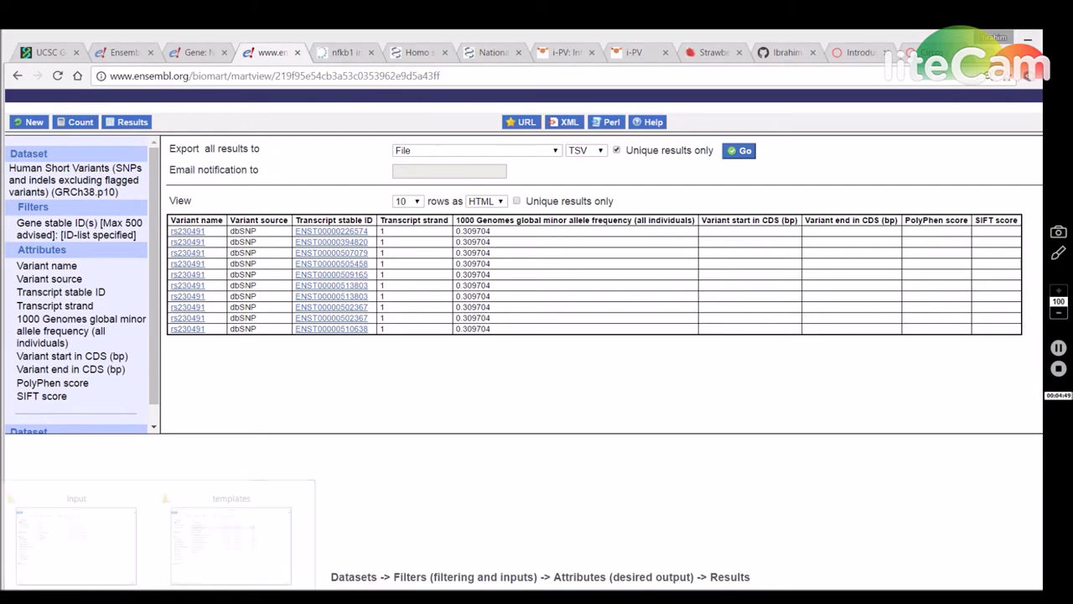
pyautogui.click(106, 555)
pyautogui.click(293, 211)
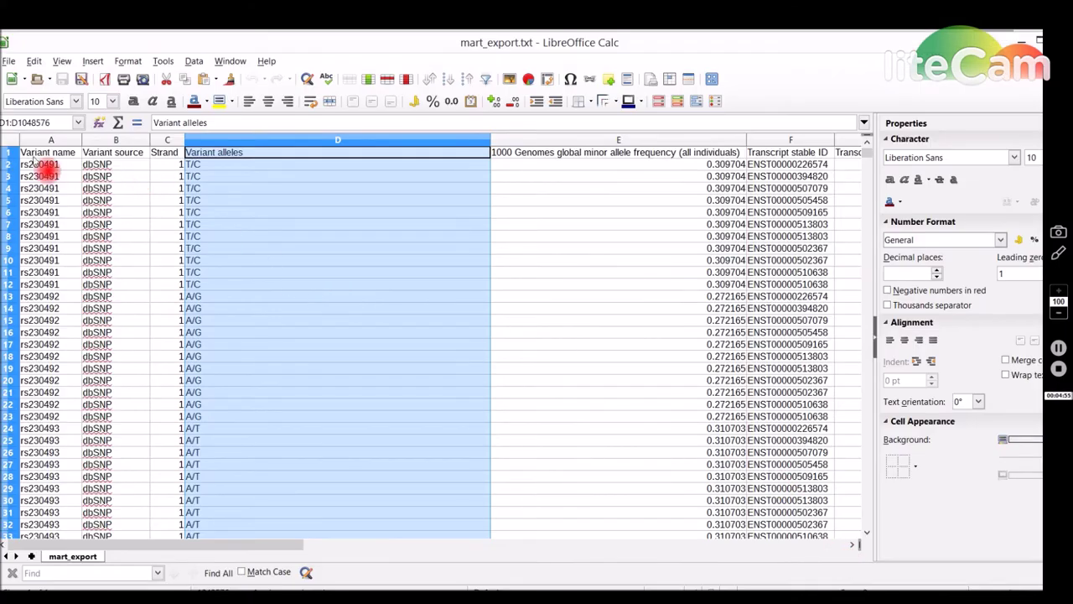
# - Review mart_export.txt's variant name, source, strand, alleles, MAF and transcript ID columns, then return to BioMart
pyautogui.click(10, 153)
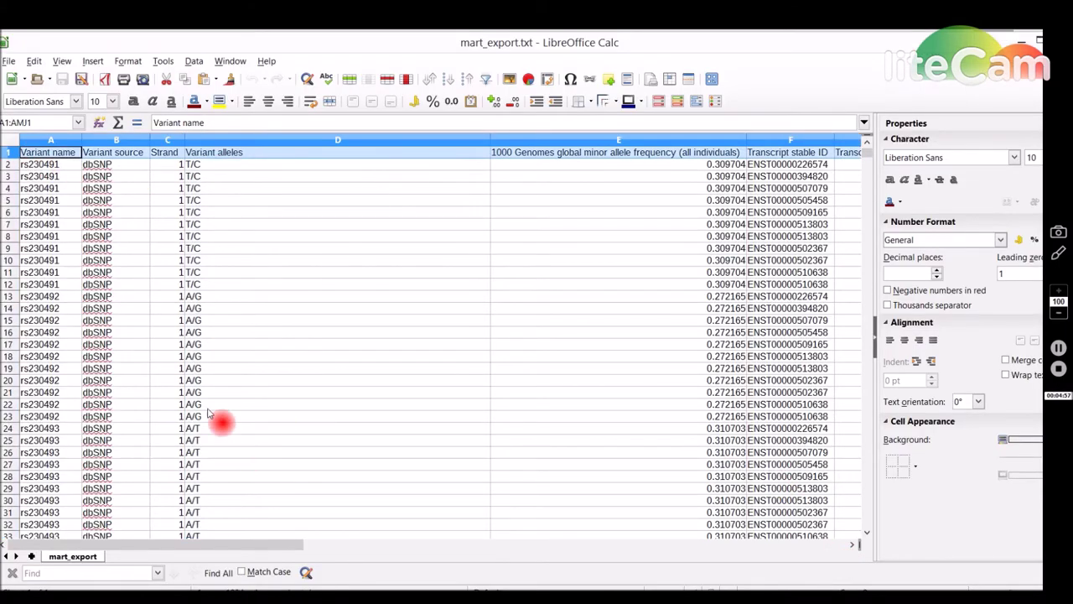
pyautogui.click(56, 140)
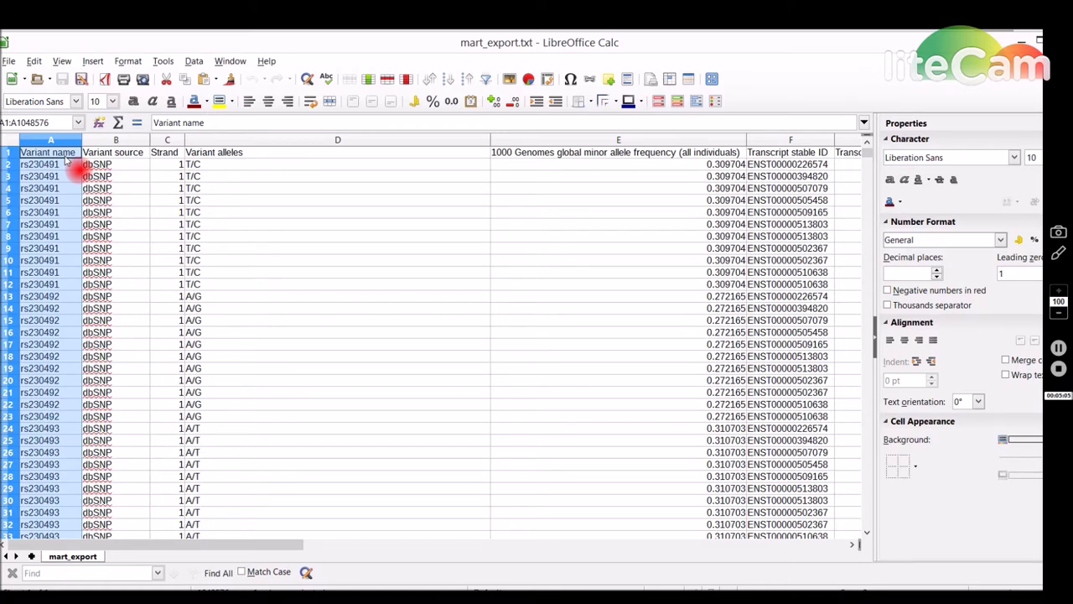
pyautogui.click(117, 139)
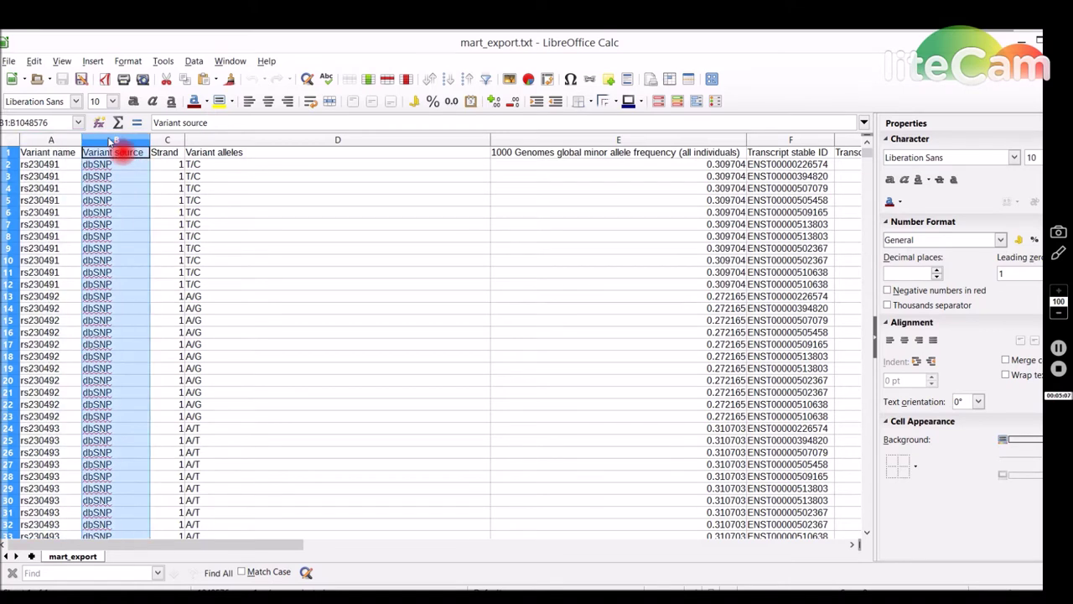
pyautogui.click(168, 140)
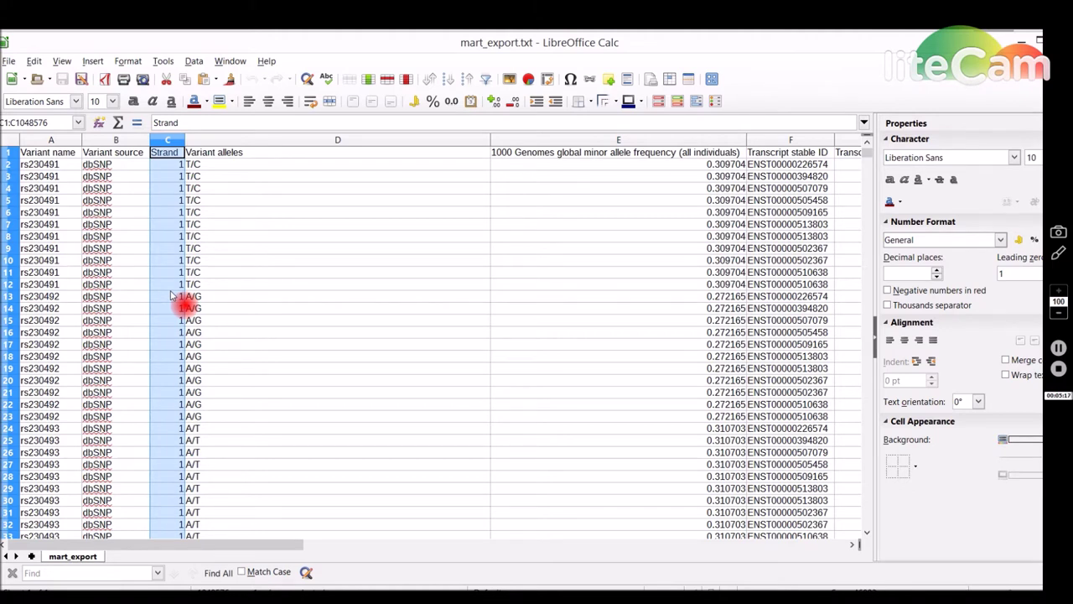
pyautogui.click(309, 140)
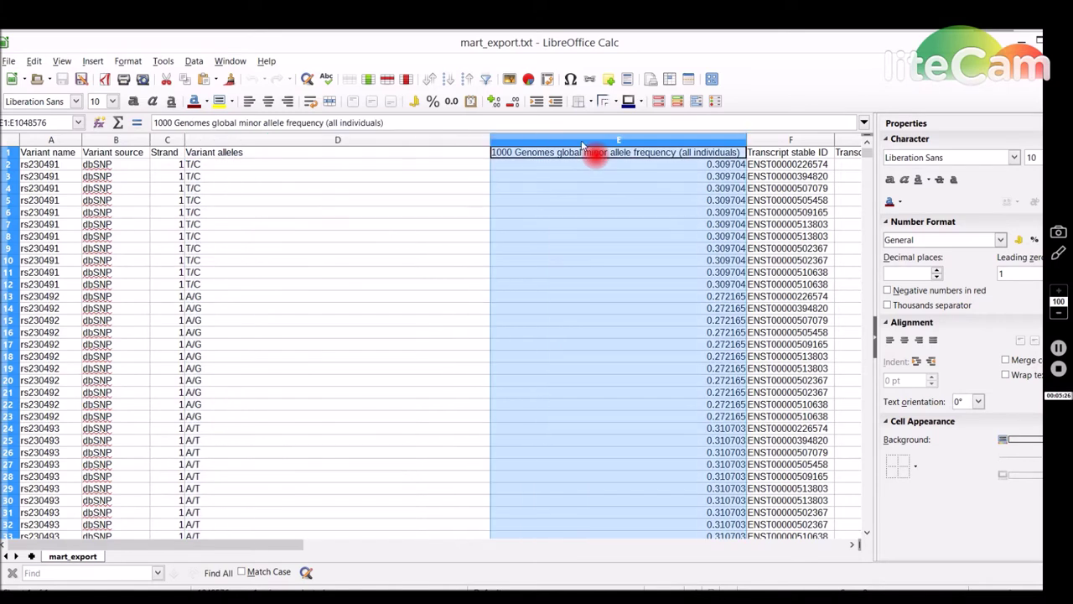
pyautogui.click(583, 141)
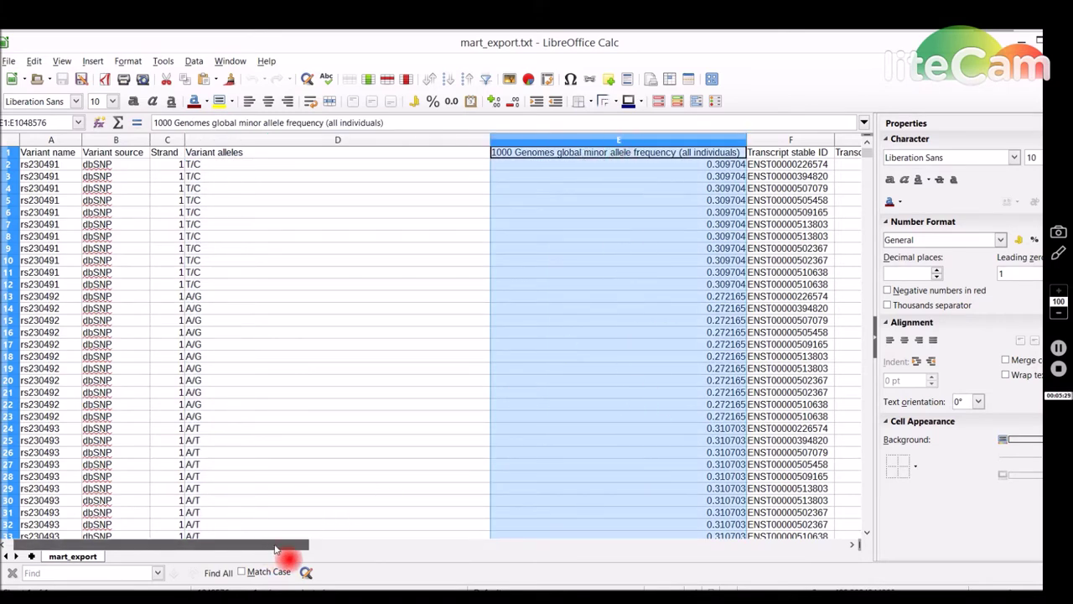
pyautogui.moveTo(270, 544); pyautogui.dragTo(467, 557)
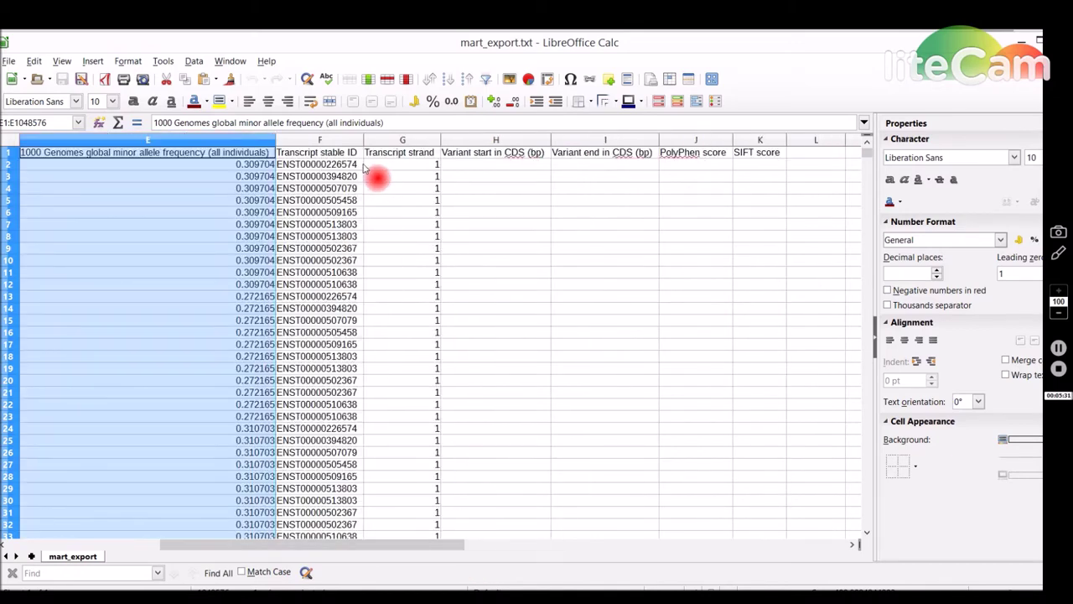
pyautogui.click(328, 140)
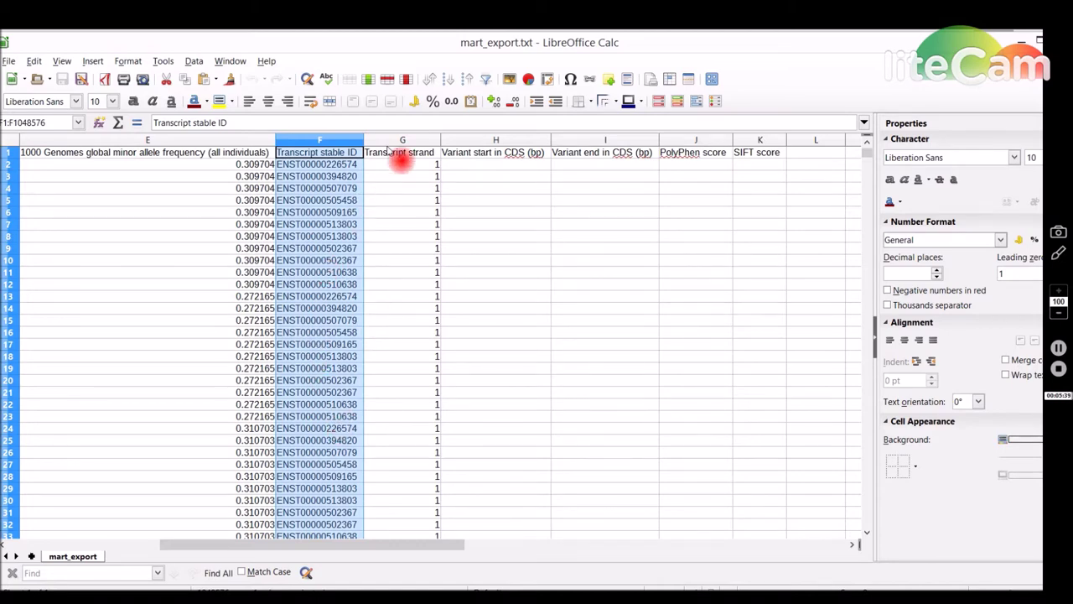
pyautogui.click(220, 597)
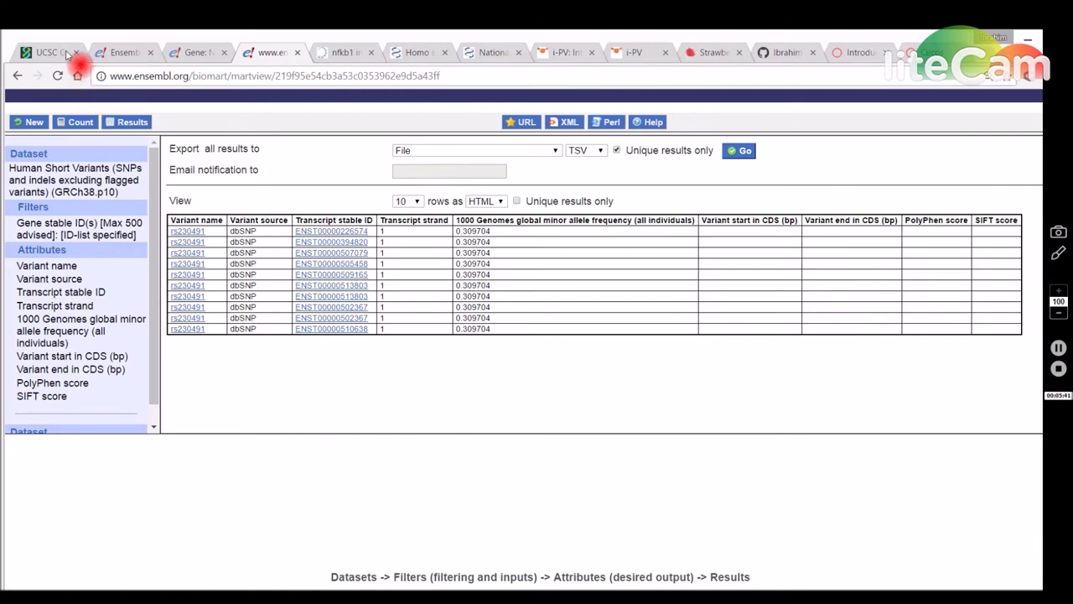
# - On the Ensembl NFKB1 gene page, highlight transcript NFKB1-003 and its 968aa protein length
pyautogui.click(110, 53)
pyautogui.click(197, 52)
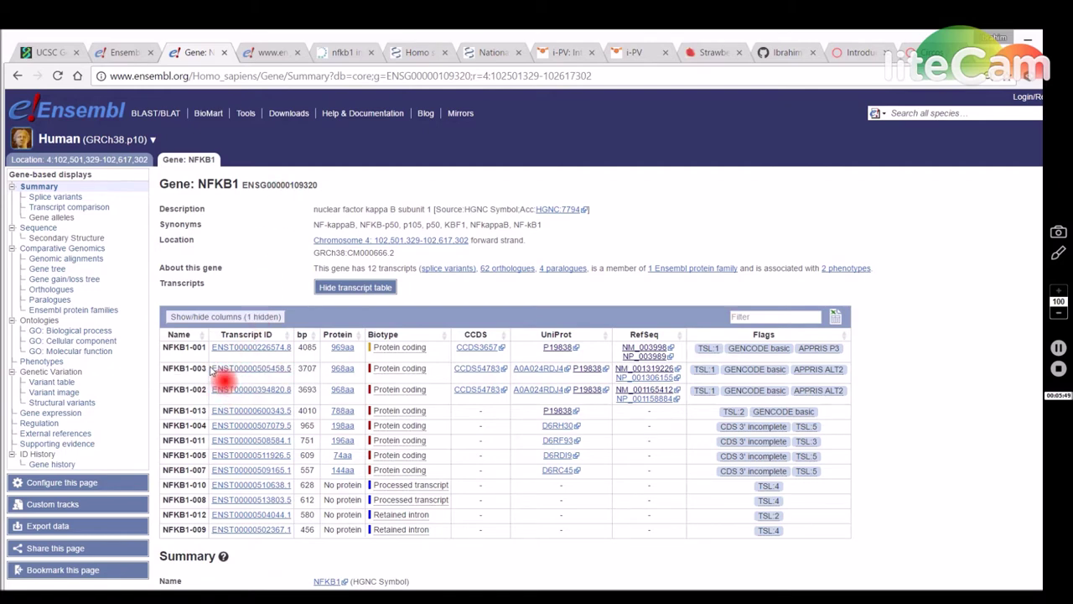
pyautogui.moveTo(212, 372); pyautogui.dragTo(282, 373)
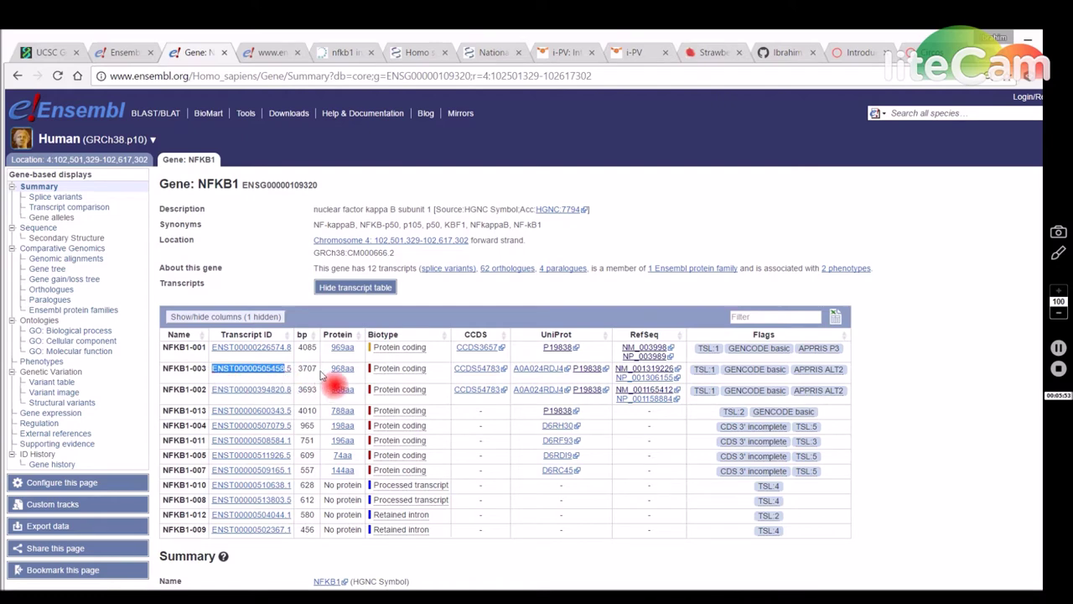
pyautogui.moveTo(328, 373); pyautogui.dragTo(372, 382)
# - Confirm UniProt NFKB1_HUMAN's length is 968, matching transcript ENST00000505458.5
pyautogui.click(340, 53)
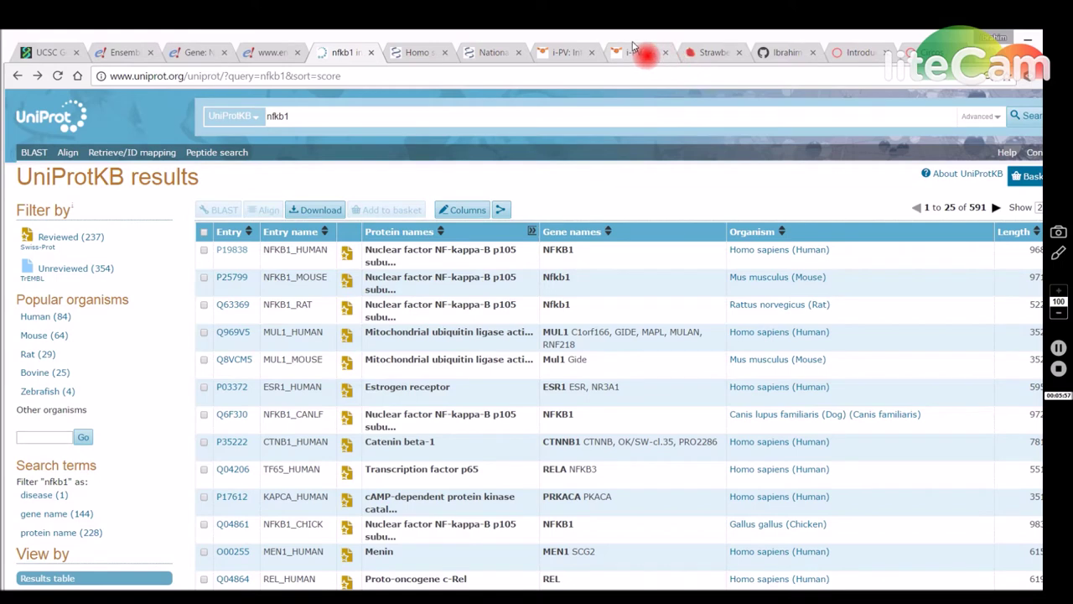
pyautogui.doubleClick(964, 250)
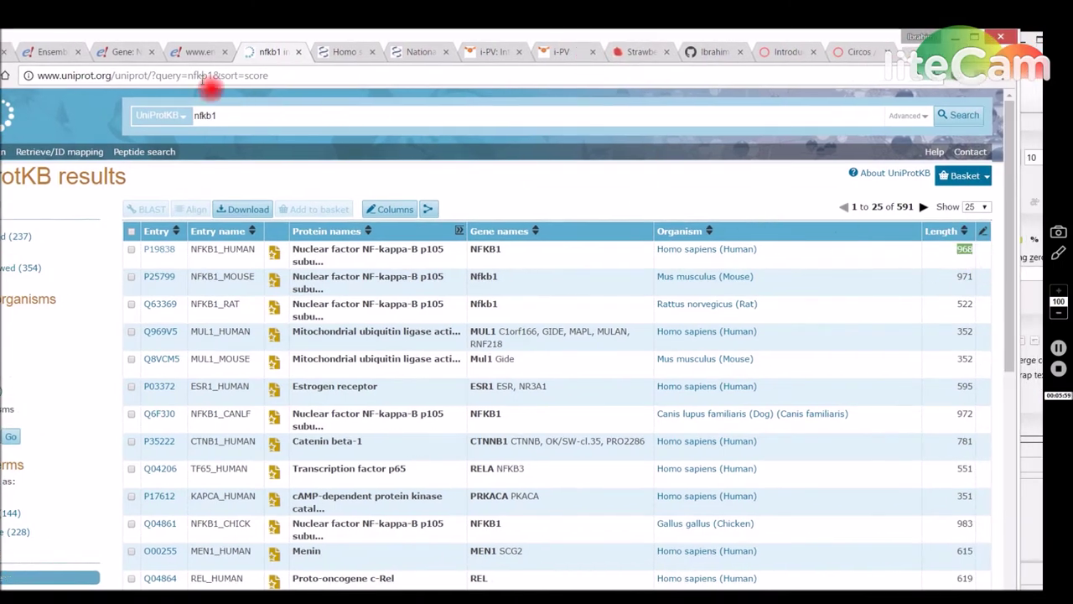
pyautogui.click(134, 52)
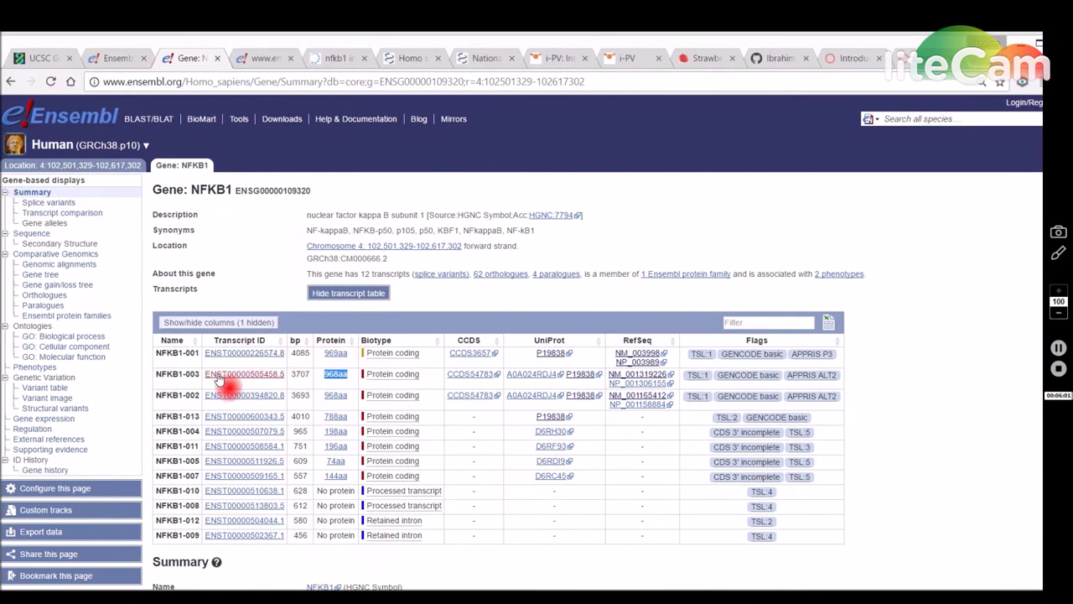
pyautogui.moveTo(205, 376); pyautogui.dragTo(285, 378)
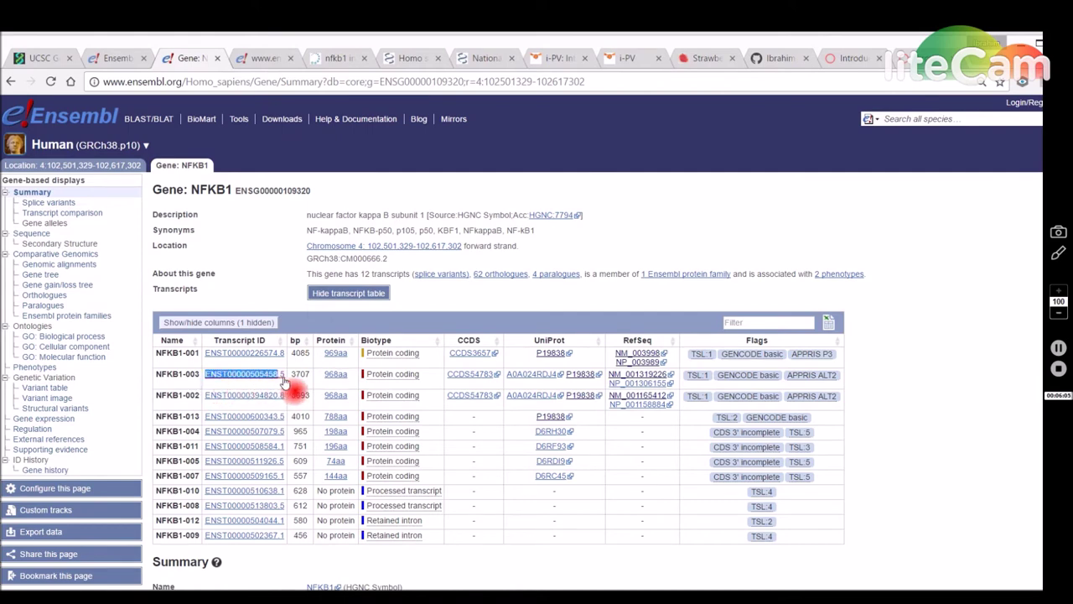
pyautogui.click(223, 393)
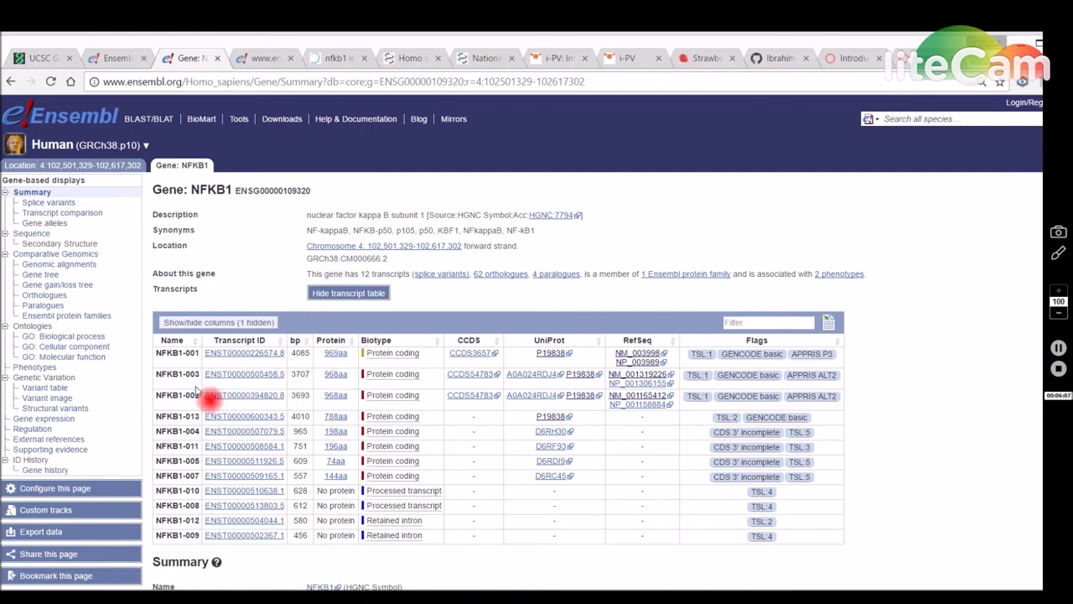
# - Open SNPtoAA_45_indoril.pl from the 1_45 script folder in Notepad++
pyautogui.click(92, 528)
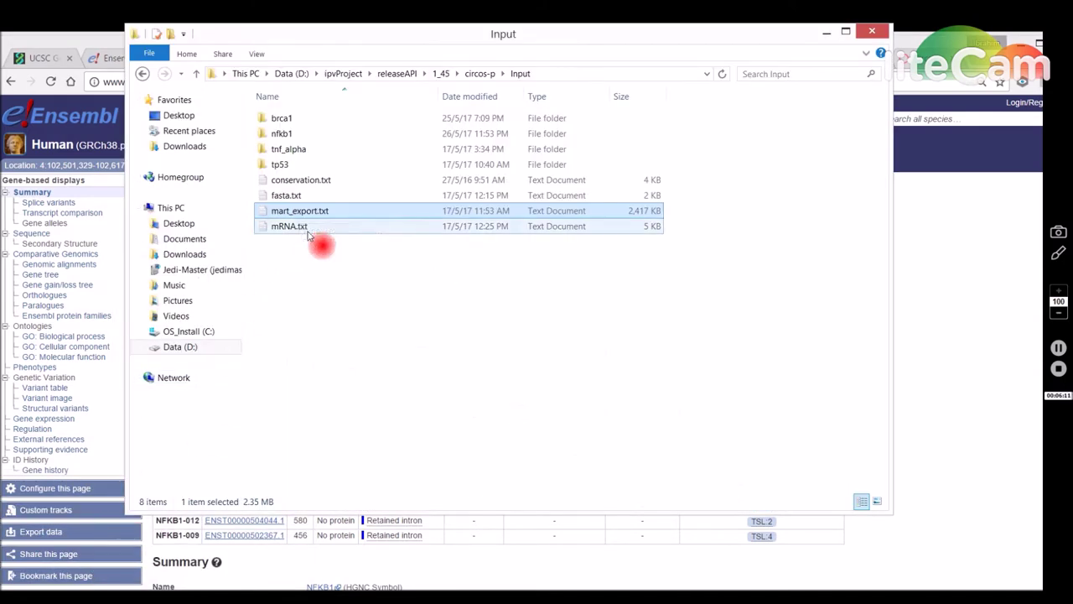
pyautogui.click(353, 295)
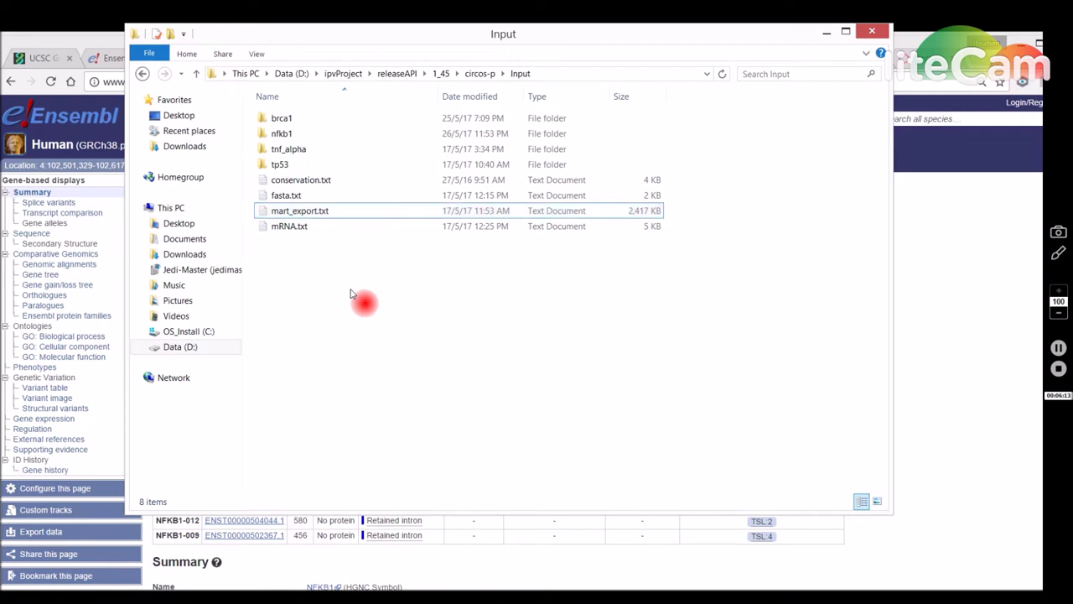
pyautogui.click(144, 74)
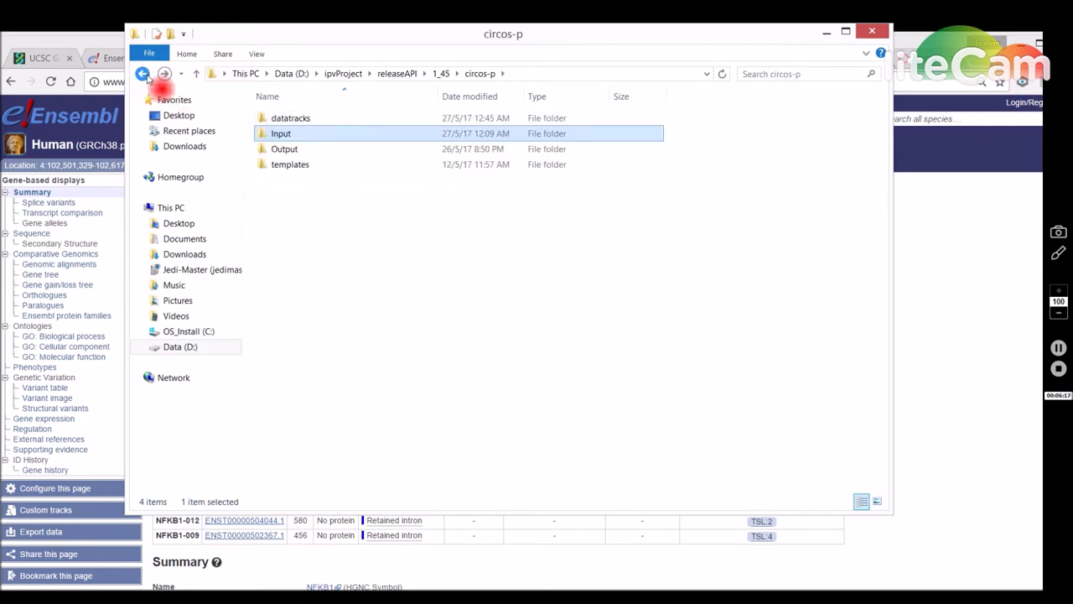
pyautogui.click(144, 74)
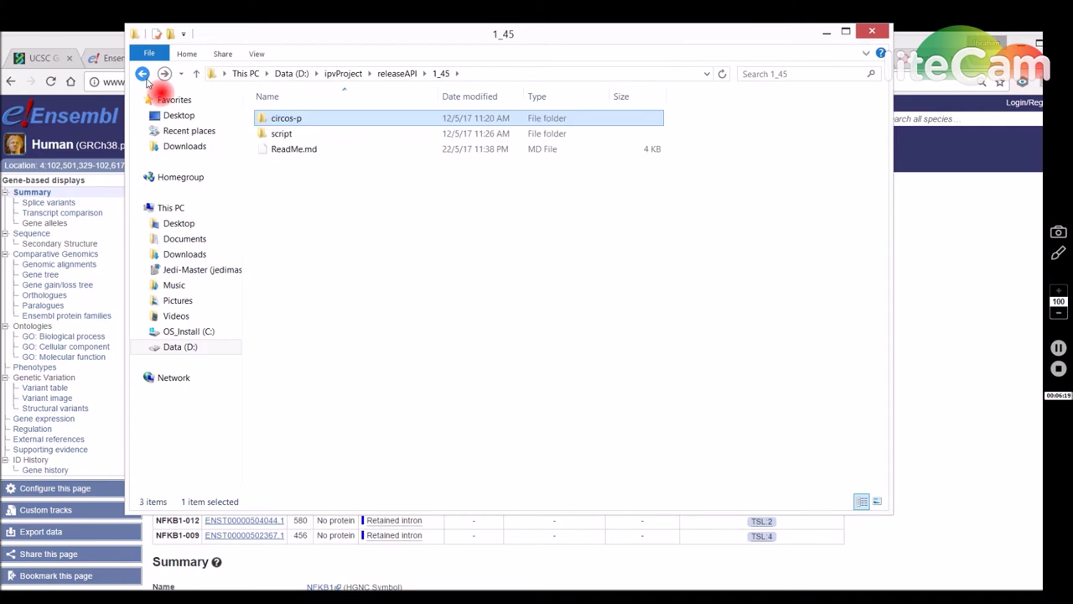
pyautogui.click(285, 136)
pyautogui.doubleClick(290, 136)
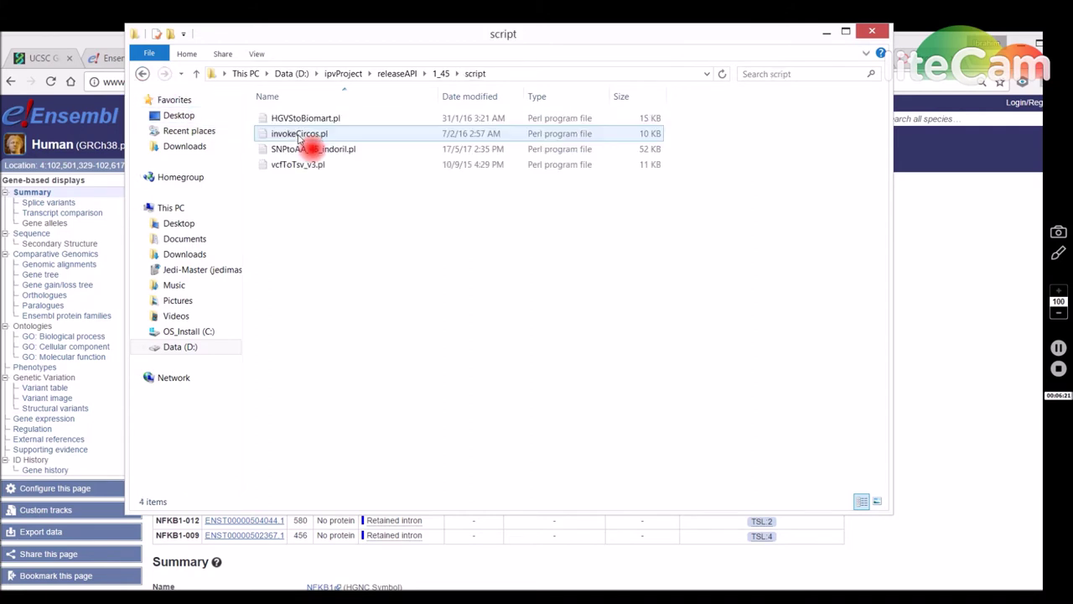
pyautogui.rightClick(329, 150)
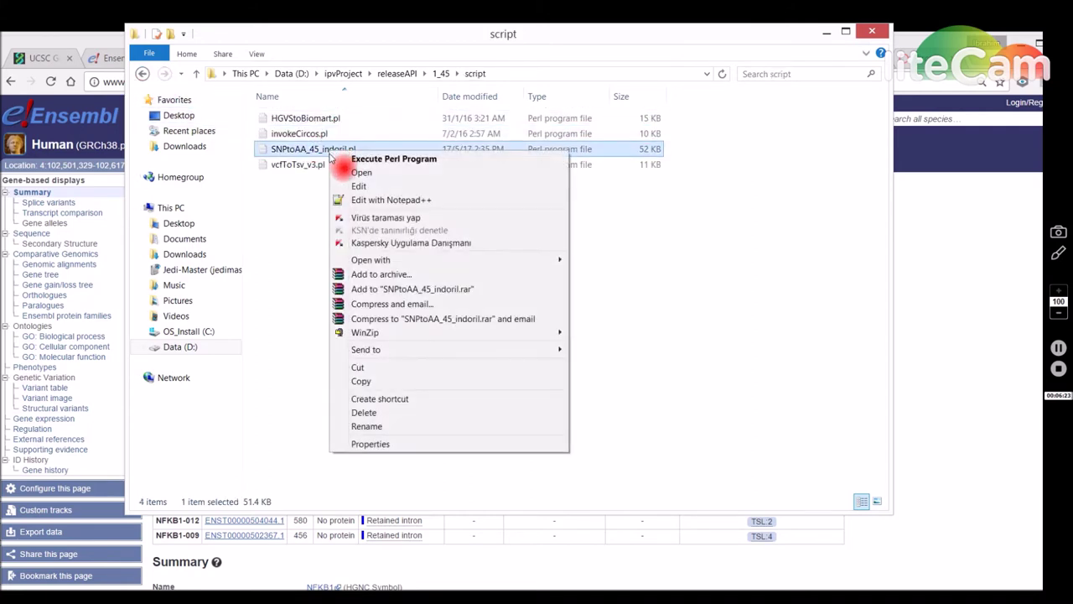
pyautogui.click(336, 200)
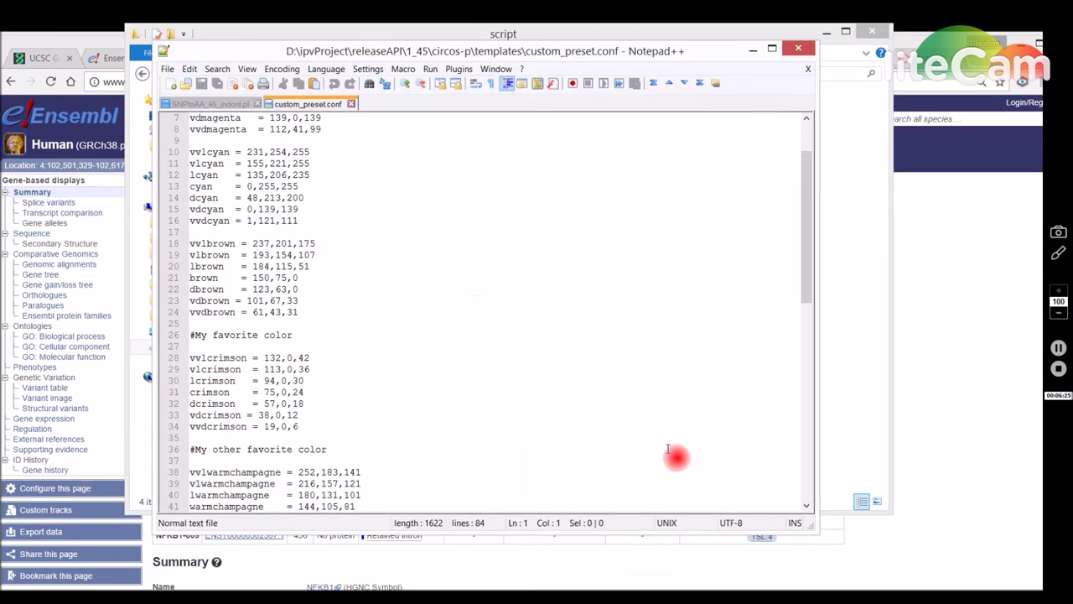
# - Check line 903's Circos path C:/strawberry/circos-0.67-7/bin/circos, then minimize the editor and folder
pyautogui.click(177, 104)
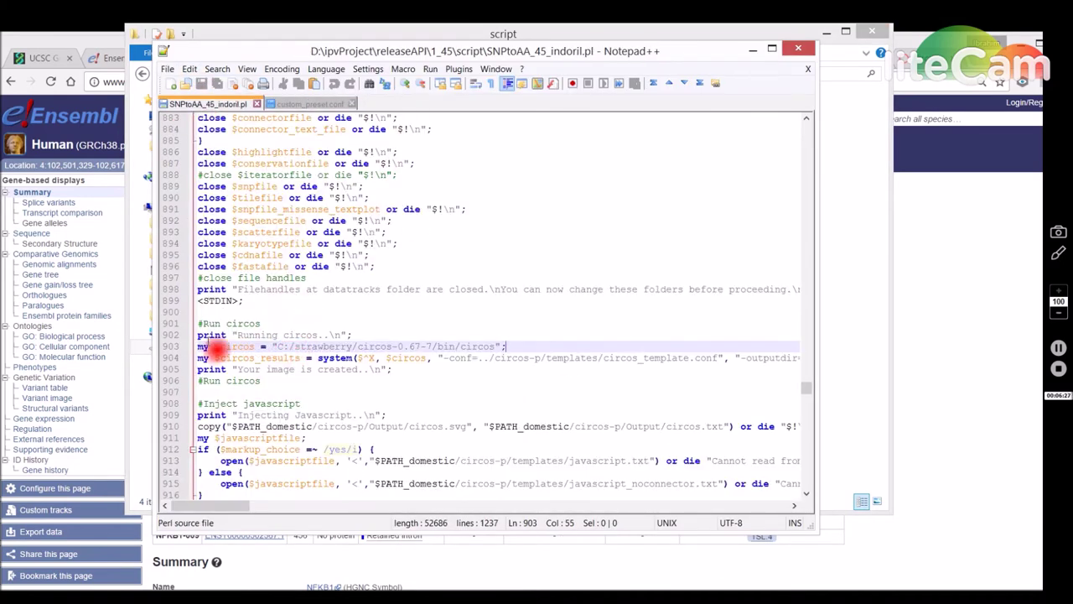
pyautogui.moveTo(201, 347); pyautogui.dragTo(259, 347)
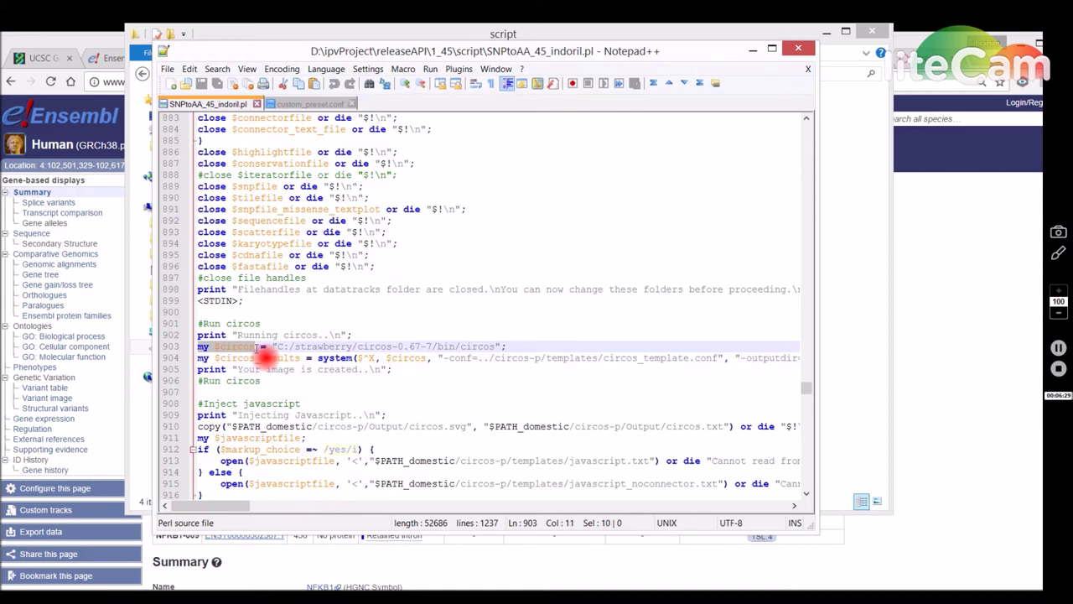
pyautogui.moveTo(215, 348); pyautogui.dragTo(520, 347)
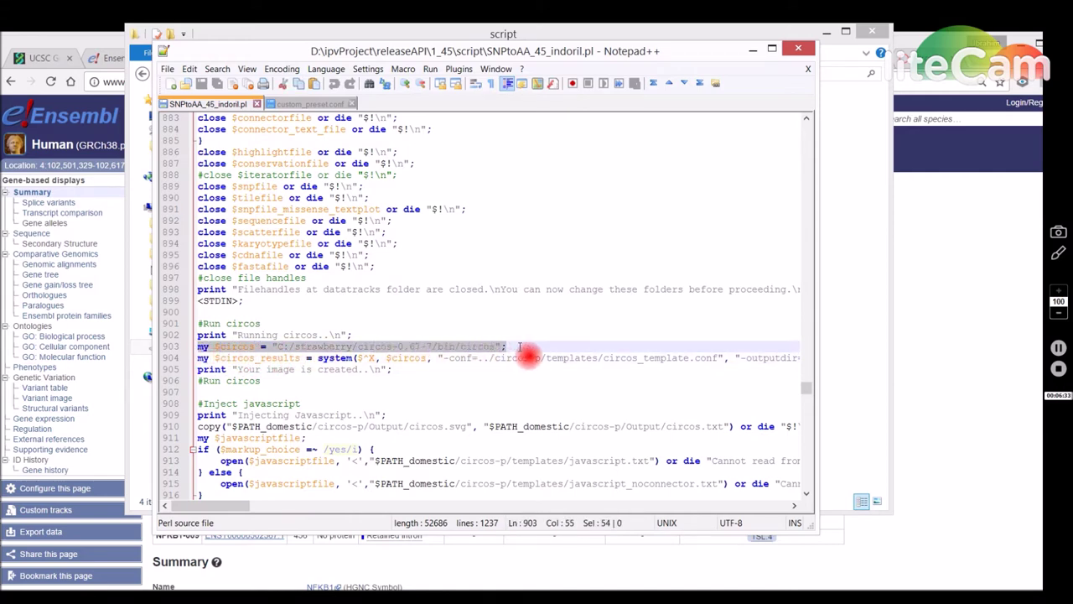
pyautogui.click(537, 346)
pyautogui.moveTo(277, 348); pyautogui.dragTo(515, 346)
pyautogui.click(529, 346)
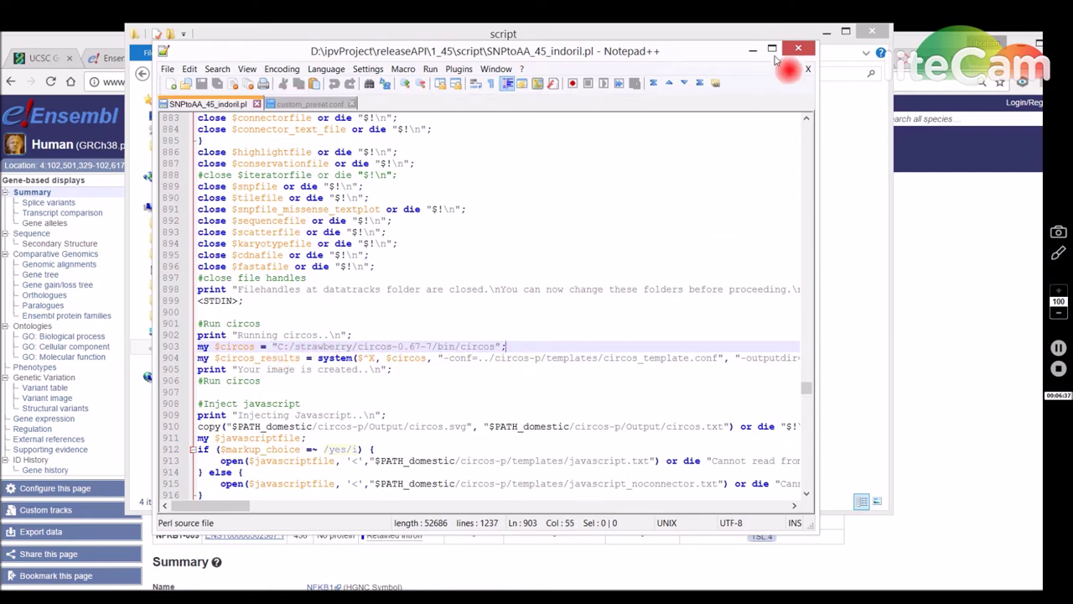
pyautogui.click(752, 49)
pyautogui.click(827, 32)
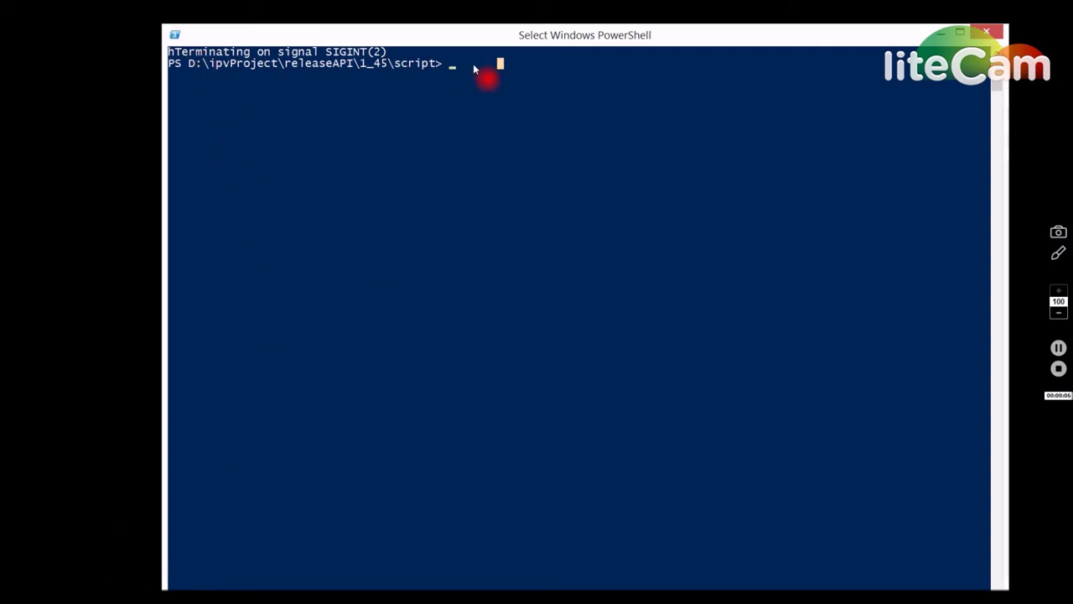
# - Run perl .\SNPtoAA_45_indoril.pl in PowerShell
pyautogui.write('perl .\\')
pyautogui.press('Tab')
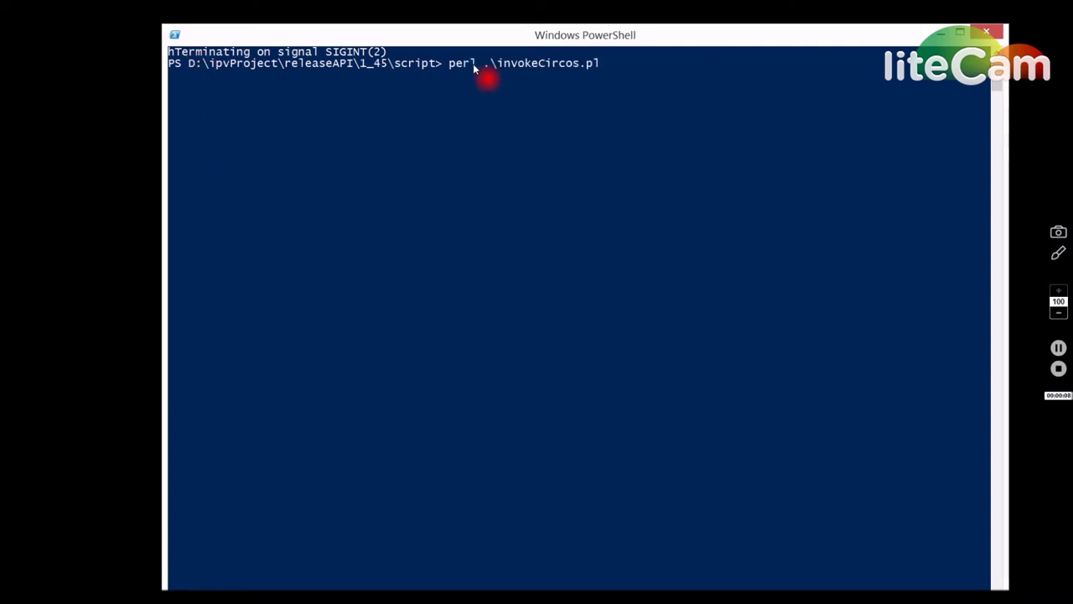
pyautogui.press('Tab')
pyautogui.press('Tab')
pyautogui.press('Tab')
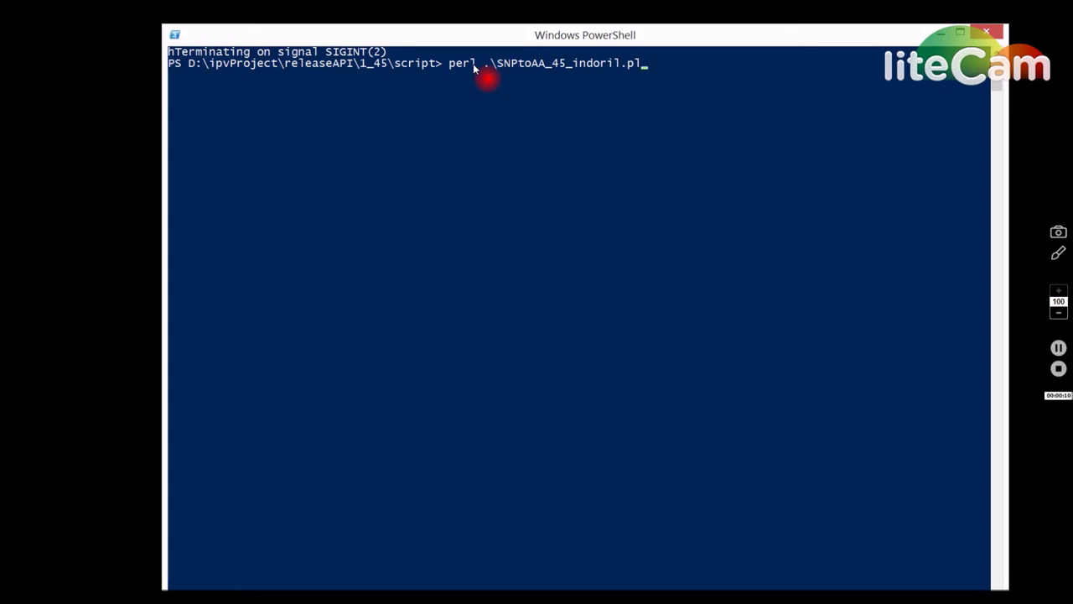
pyautogui.press('Return')
pyautogui.press('Return')
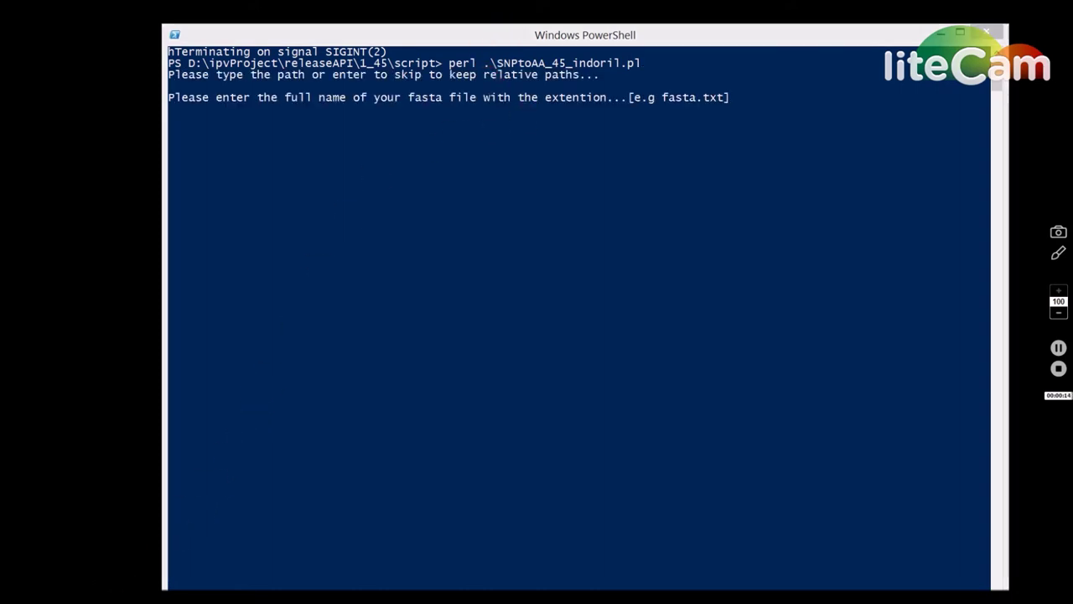
# - Find fasta.txt in circos-p's Input folder and type it at the fasta prompt
pyautogui.click(67, 553)
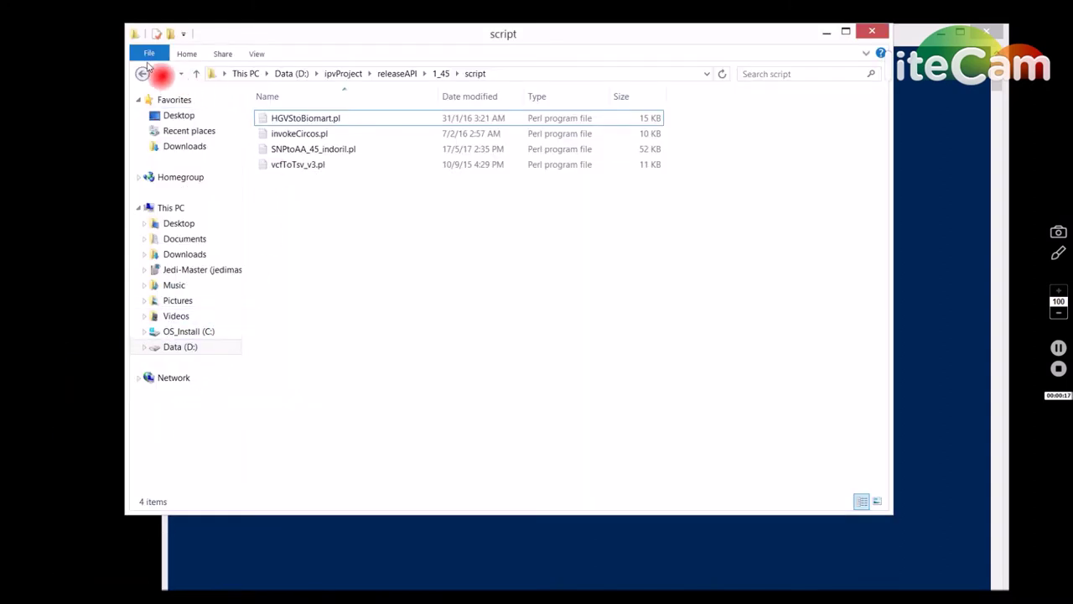
pyautogui.click(142, 73)
pyautogui.doubleClick(281, 118)
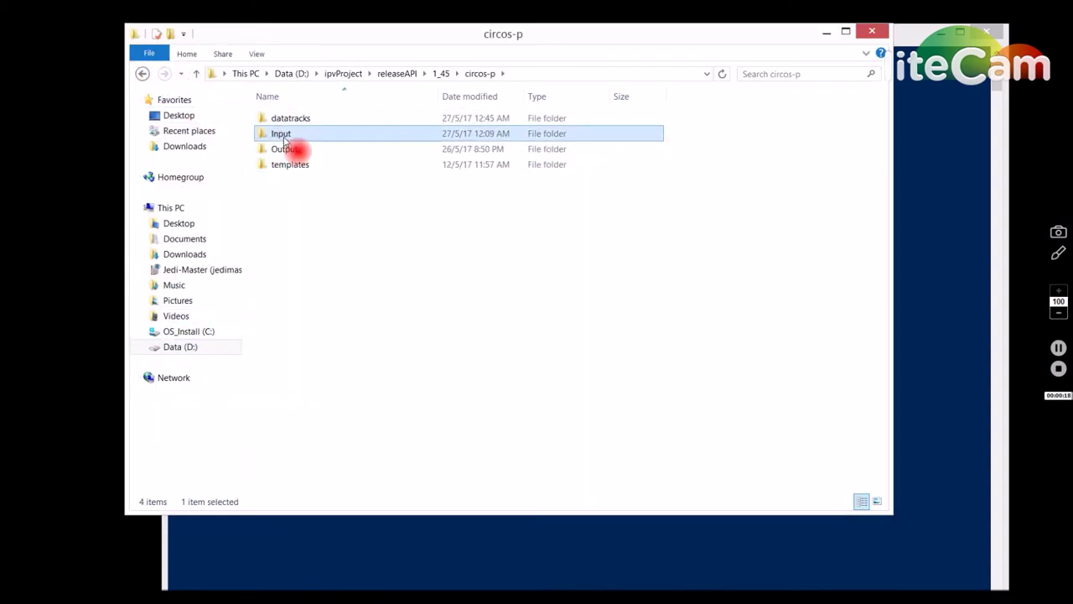
pyautogui.doubleClick(285, 133)
pyautogui.click(289, 196)
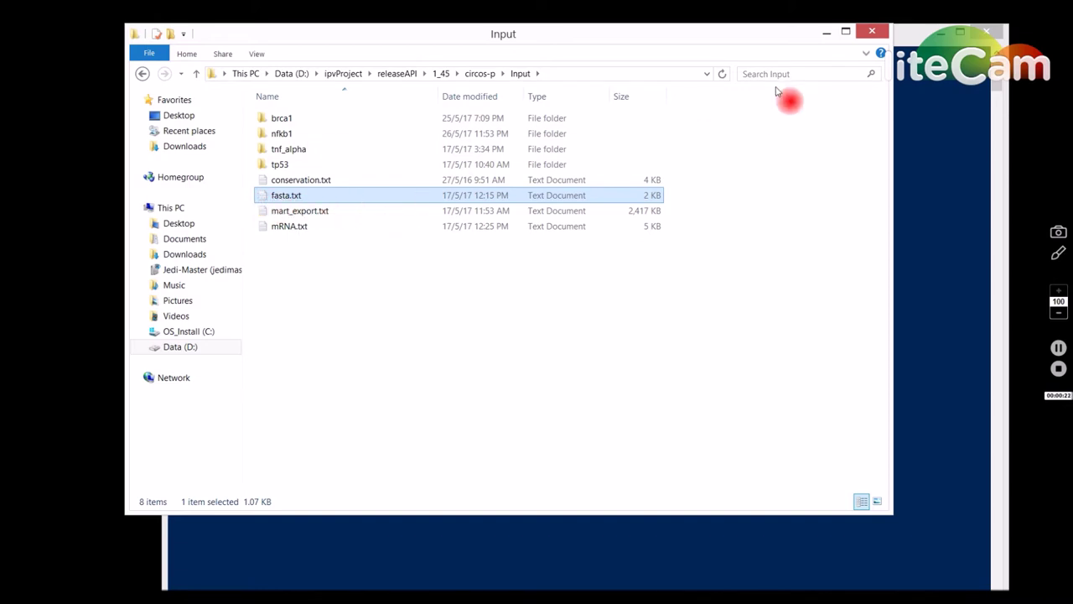
pyautogui.click(824, 36)
pyautogui.click(426, 156)
pyautogui.write('fa')
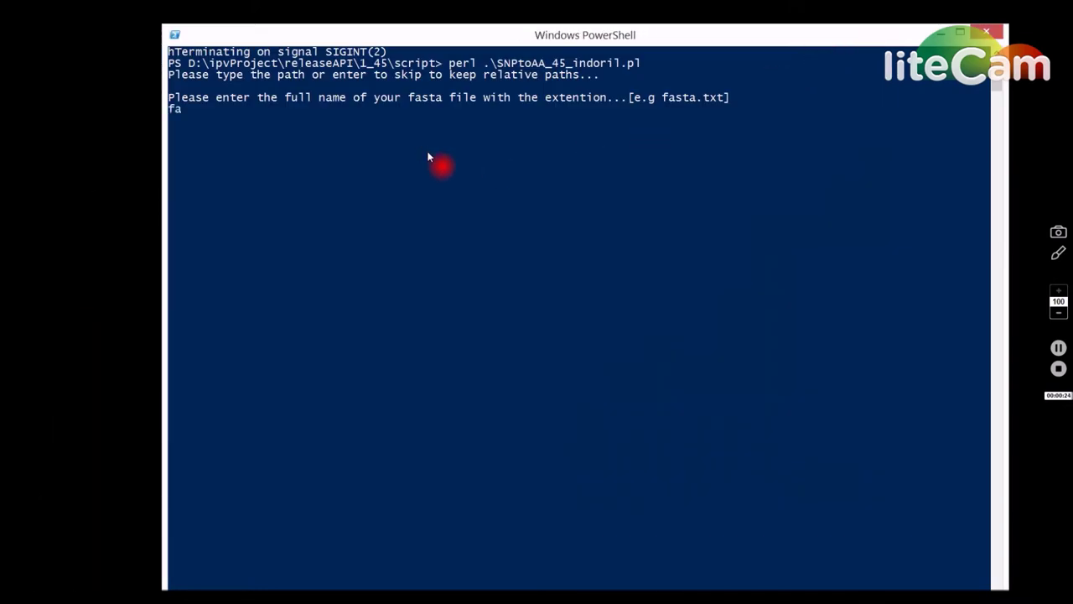
pyautogui.write('sta.txt')
# - Submit fasta.txt, set domain_1 from 50 to 300, and answer y to assign a property
pyautogui.press('Return')
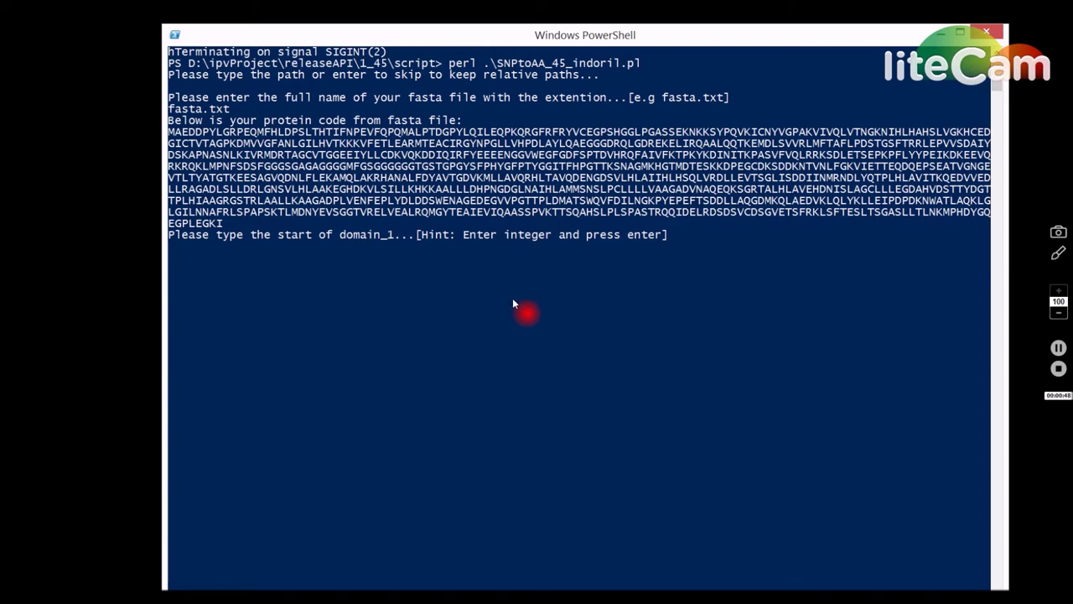
pyautogui.write('50')
pyautogui.press('Return')
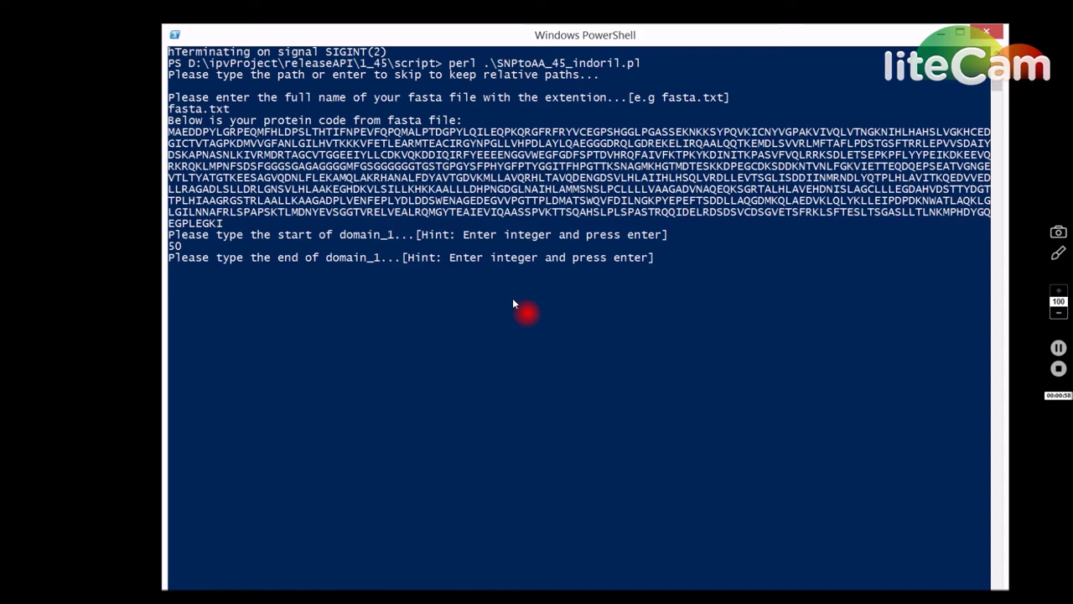
pyautogui.write('3')
pyautogui.write('00')
pyautogui.press('Return')
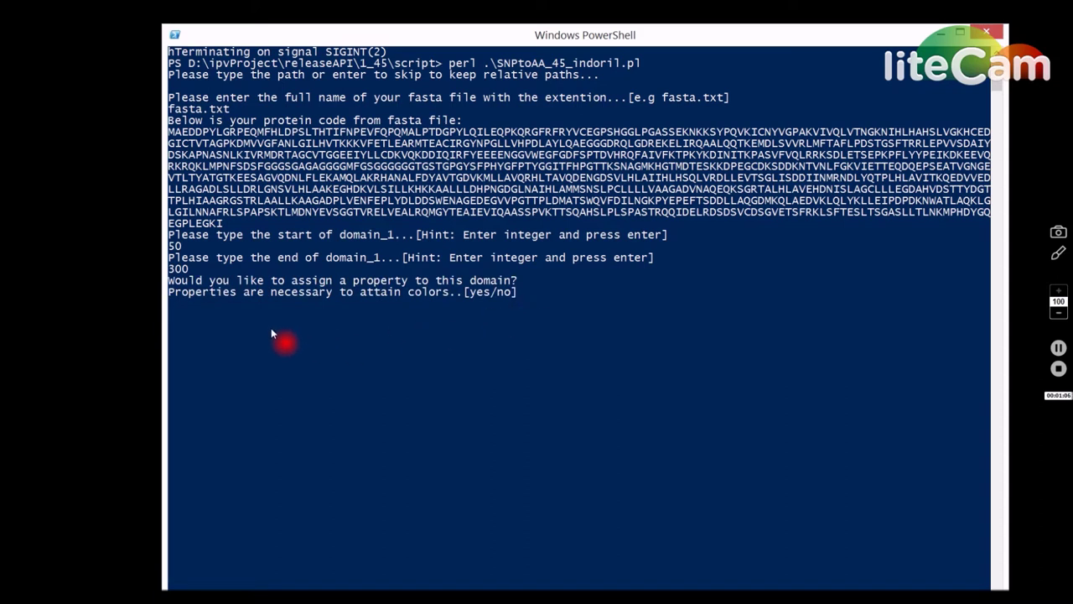
pyautogui.write('y')
pyautogui.press('Return')
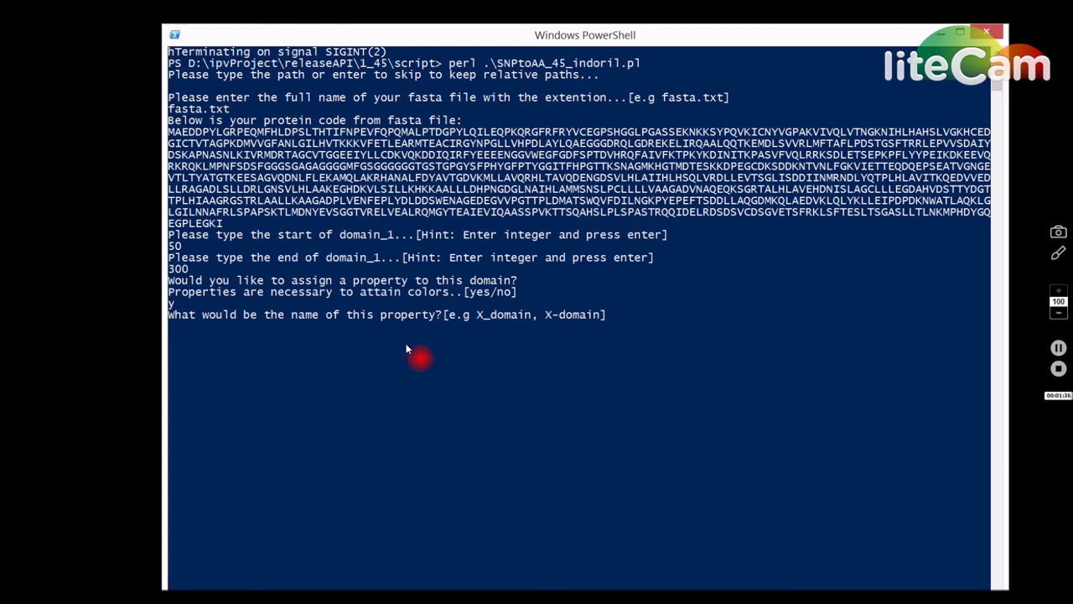
# - Enter domain_1 as the property name and bring the folder window forward
pyautogui.write('domai')
pyautogui.write('n_1')
pyautogui.press('Return')
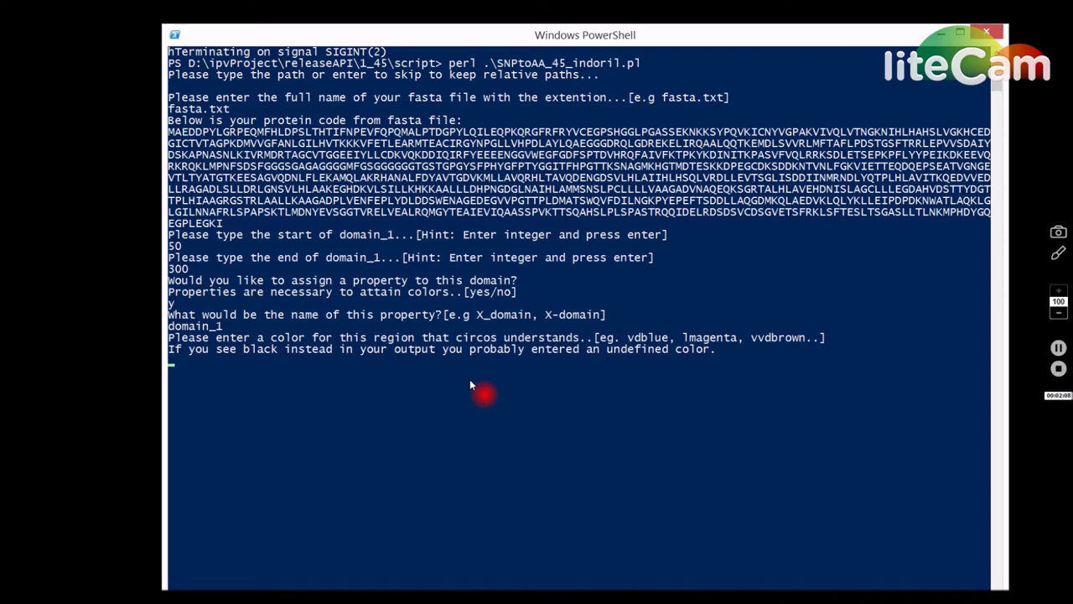
pyautogui.click(242, 560)
# - Open templates/custom_preset.conf in Notepad++ and browse its colour names
pyautogui.click(179, 110)
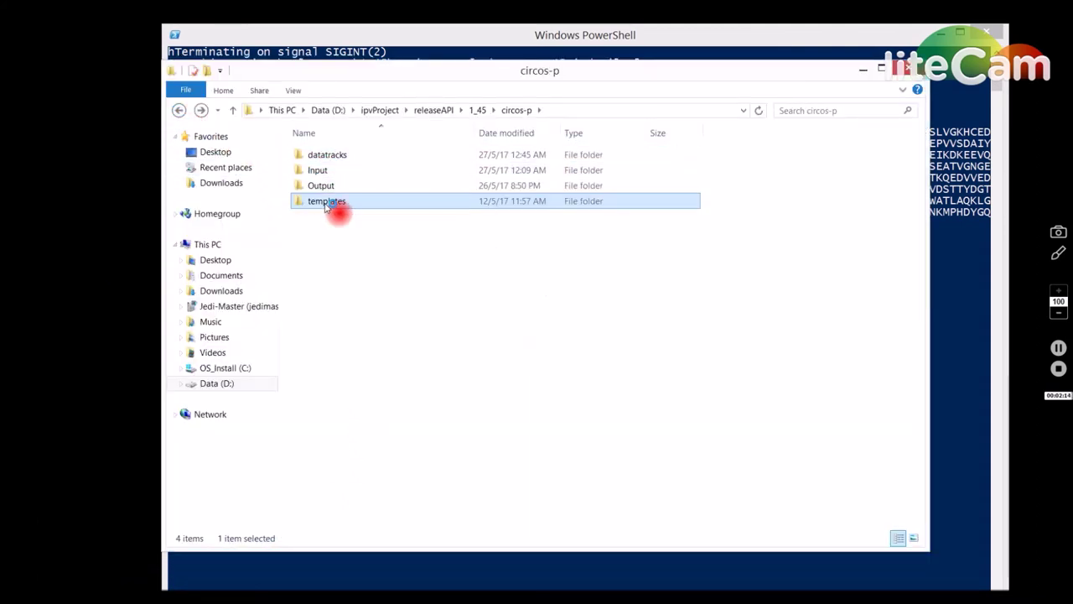
pyautogui.doubleClick(326, 203)
pyautogui.click(369, 171)
pyautogui.rightClick(372, 188)
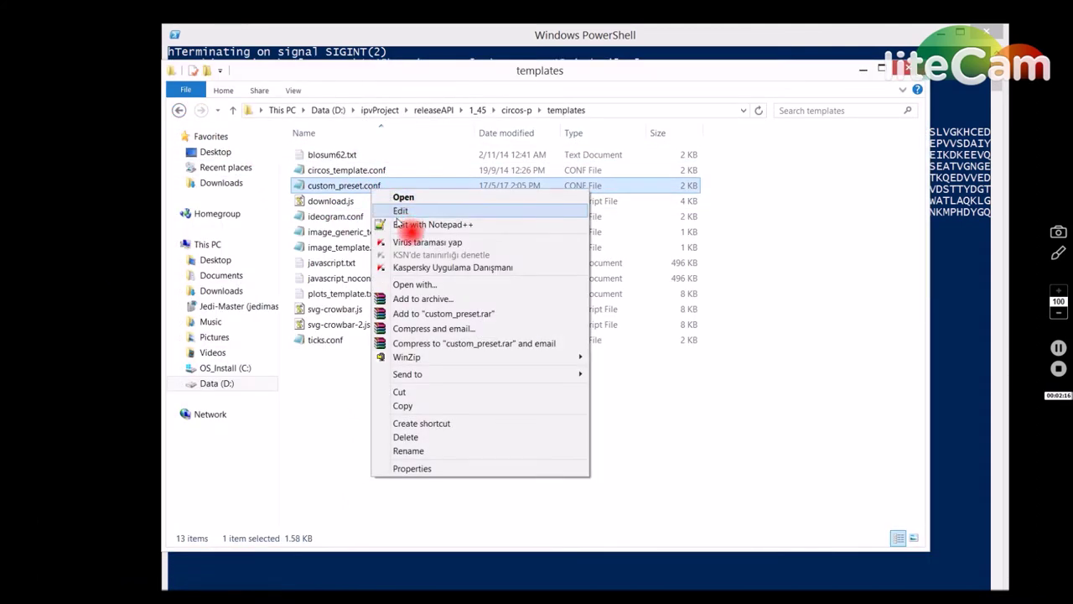
pyautogui.click(400, 224)
pyautogui.scroll(-6, 361, 252)
pyautogui.scroll(-3, 344, 239)
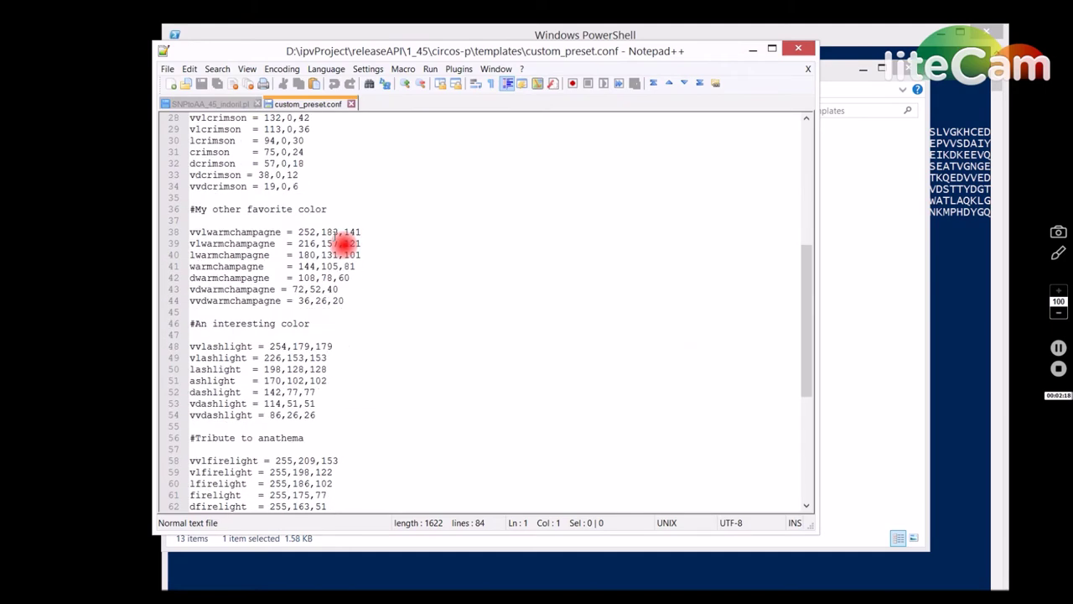
pyautogui.scroll(6, 344, 241)
pyautogui.scroll(3, 340, 210)
pyautogui.click(753, 52)
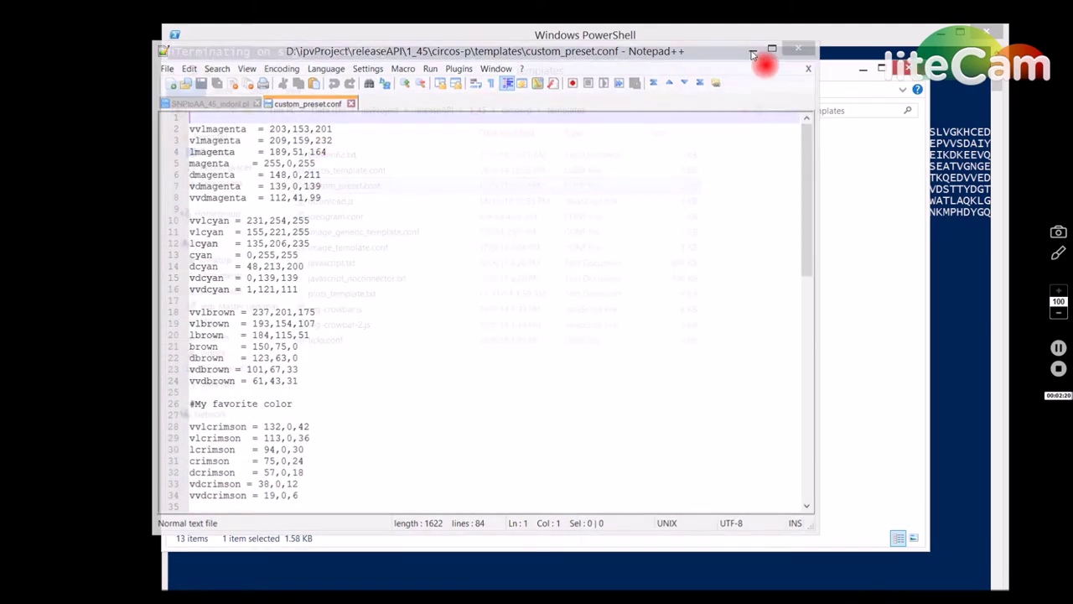
# - Colour domain_1 vlcyan and answer no to adding more domains
pyautogui.hotkey('alt', 'Tab')
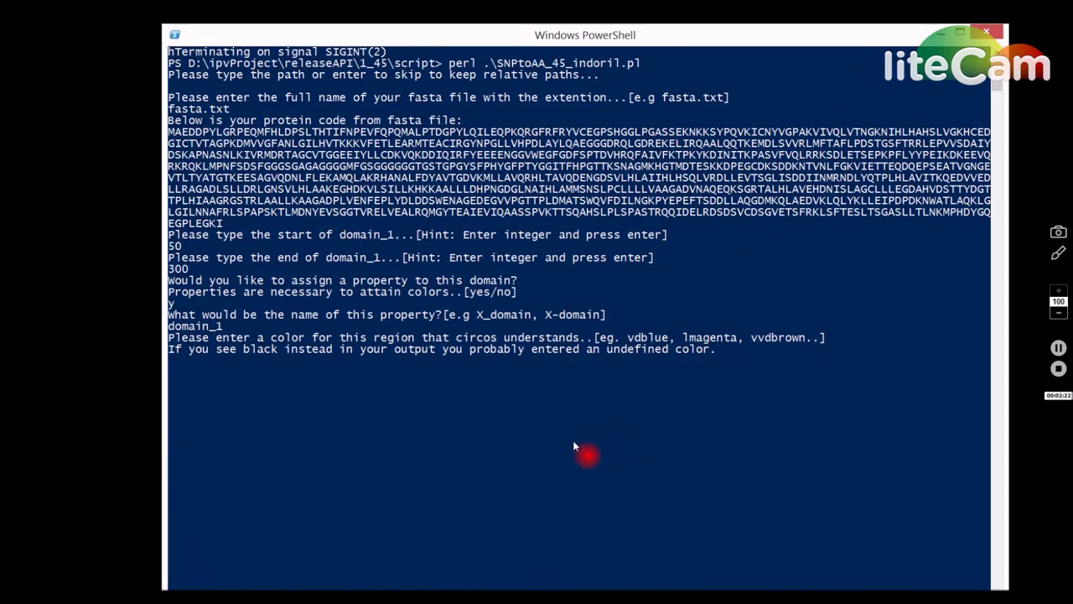
pyautogui.click(493, 436)
pyautogui.write('vlc')
pyautogui.write('yan')
pyautogui.press('Return')
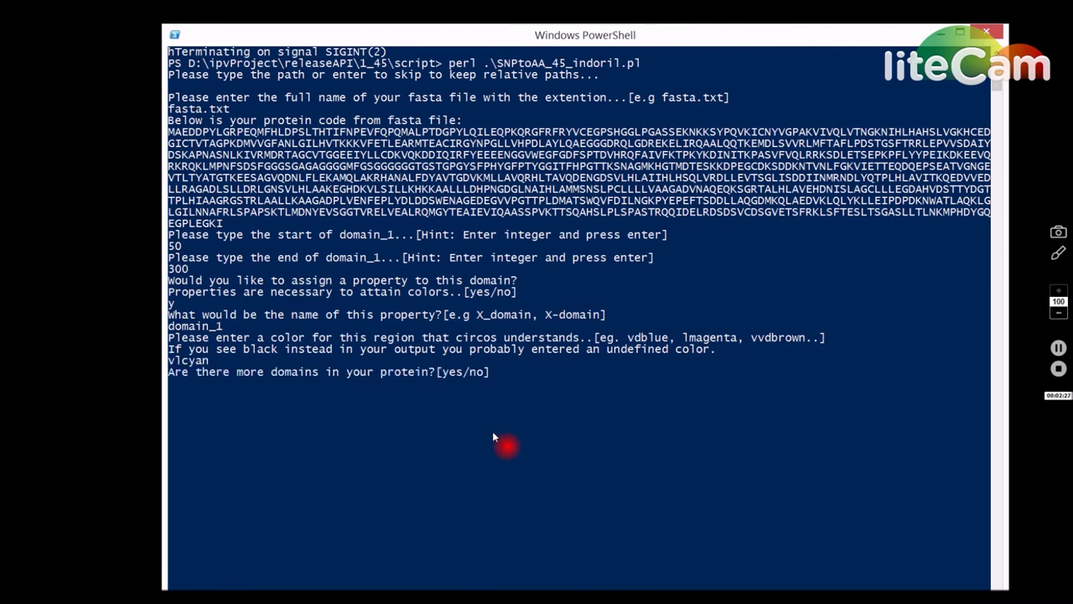
pyautogui.write('no')
pyautogui.press('Return')
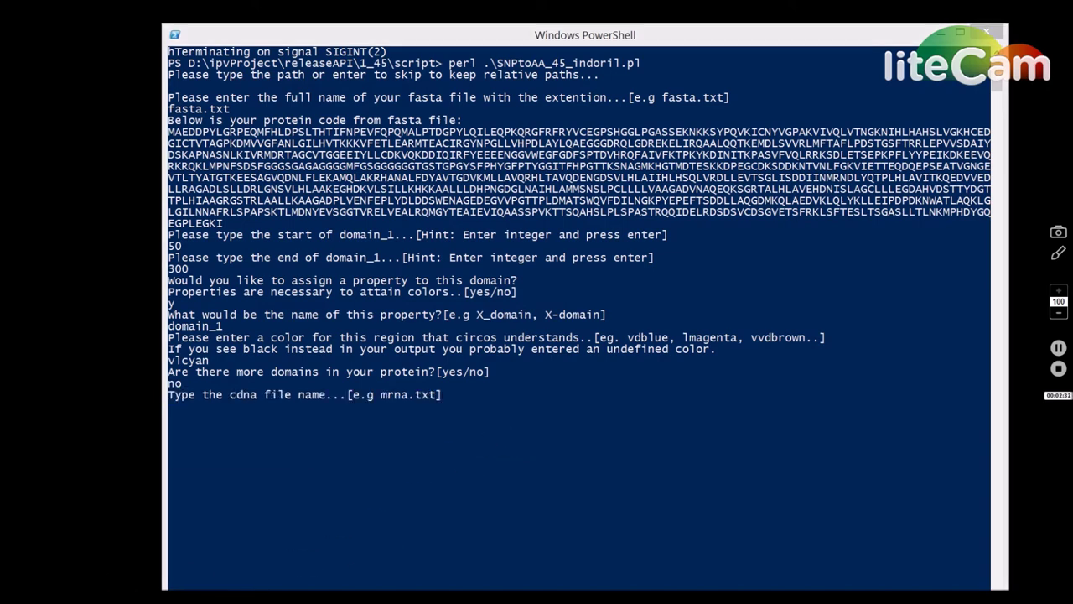
# - Enter mRNA.txt as the cDNA file and NFKB1 as the protein name
pyautogui.click(62, 558)
pyautogui.click(287, 227)
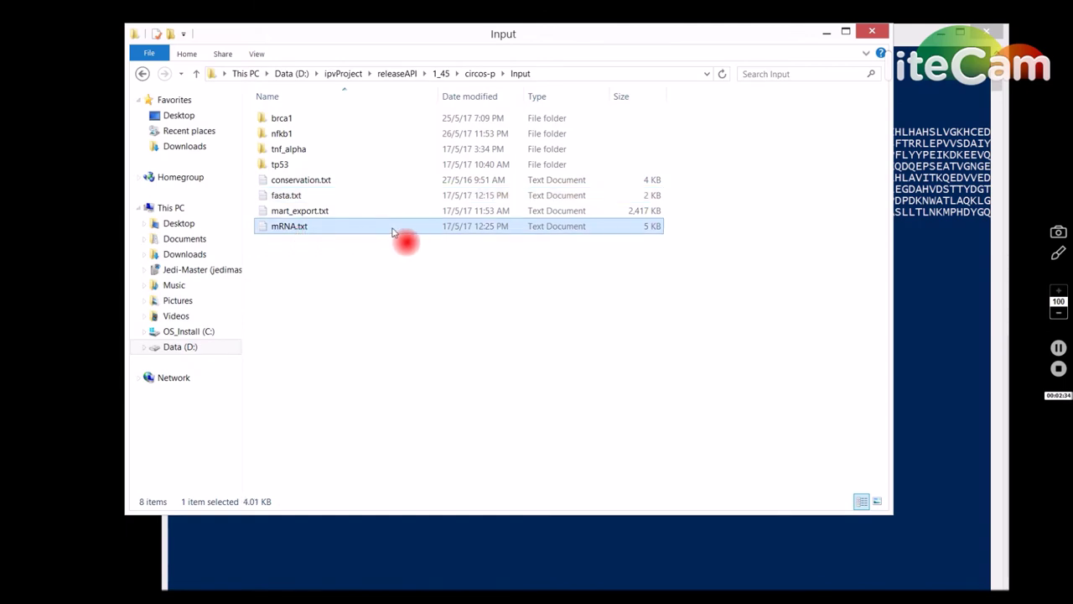
pyautogui.click(827, 32)
pyautogui.write('m')
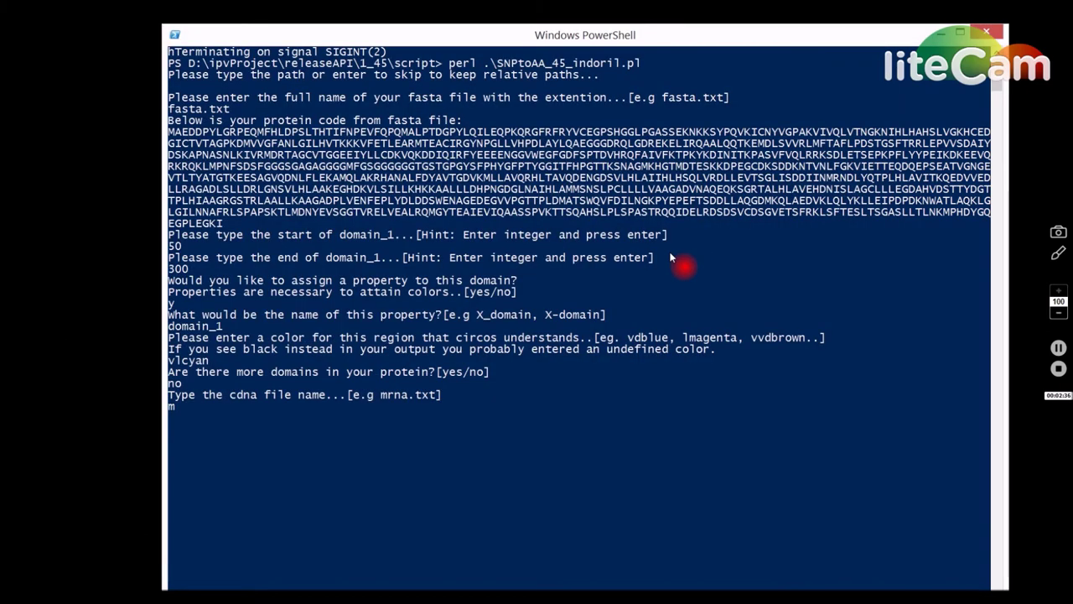
pyautogui.write('RNA.txt')
pyautogui.press('Return')
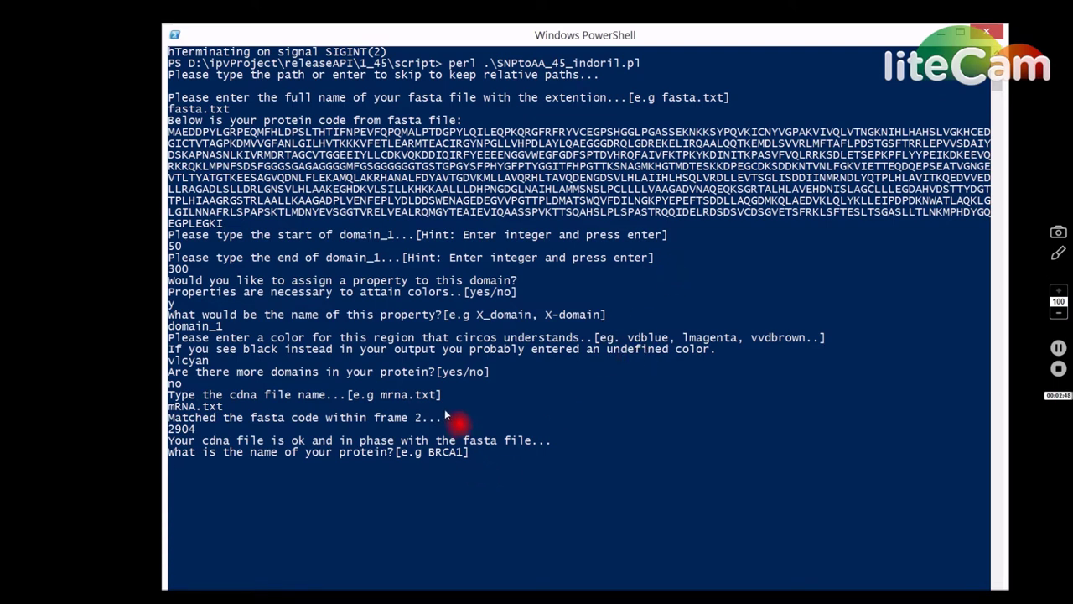
pyautogui.write('NFKB1')
pyautogui.press('Return')
# - Confirm mart_export.txt in the Input folder and type it at the SNP file prompt
pyautogui.scroll(-3, 457, 415)
pyautogui.scroll(-4, 471, 419)
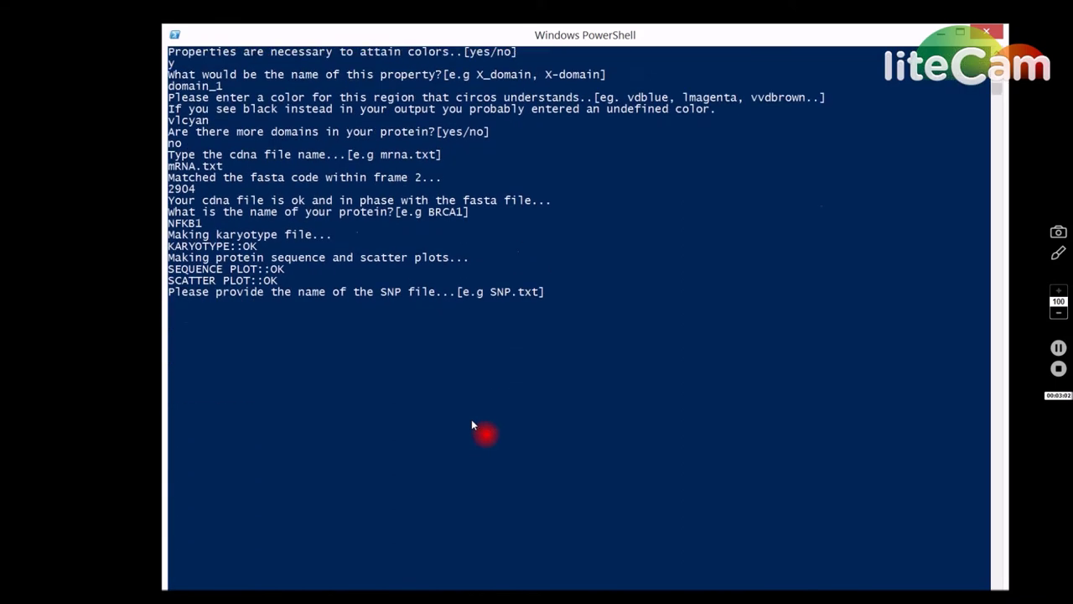
pyautogui.scroll(-2, 471, 420)
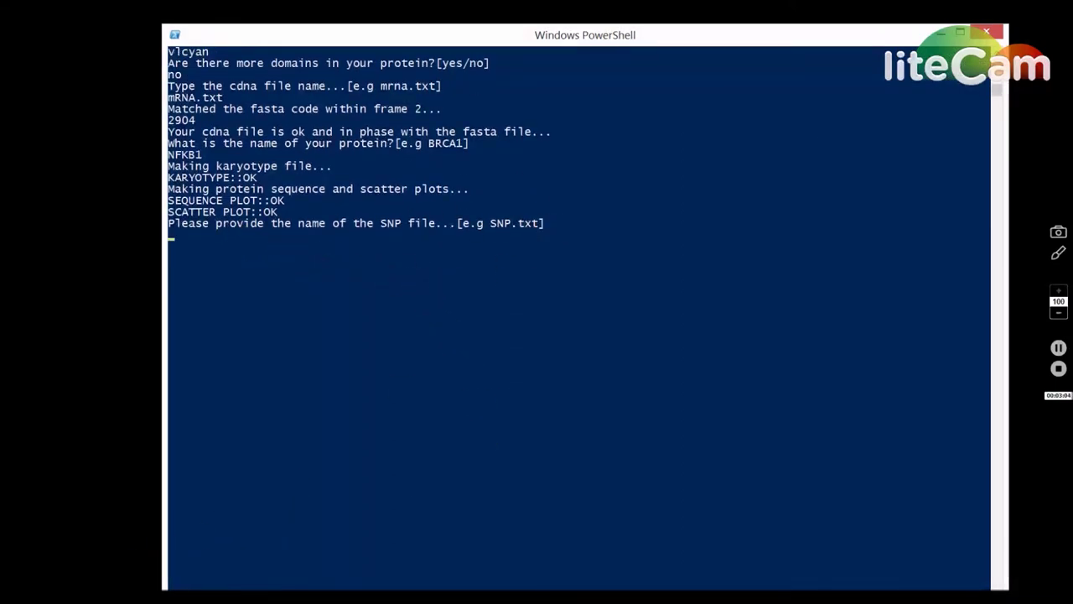
pyautogui.click(102, 519)
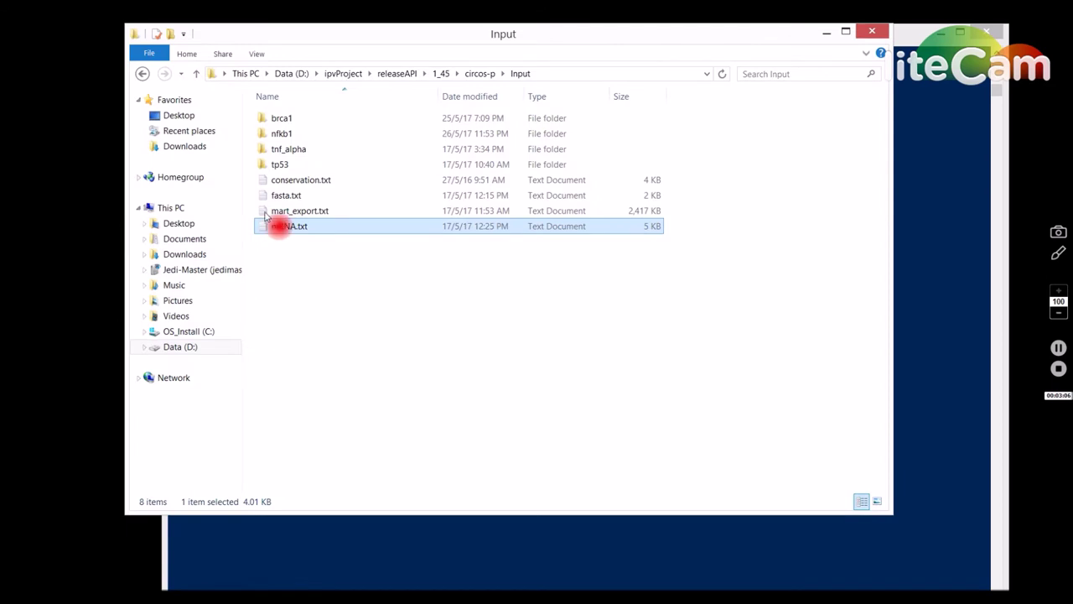
pyautogui.click(323, 210)
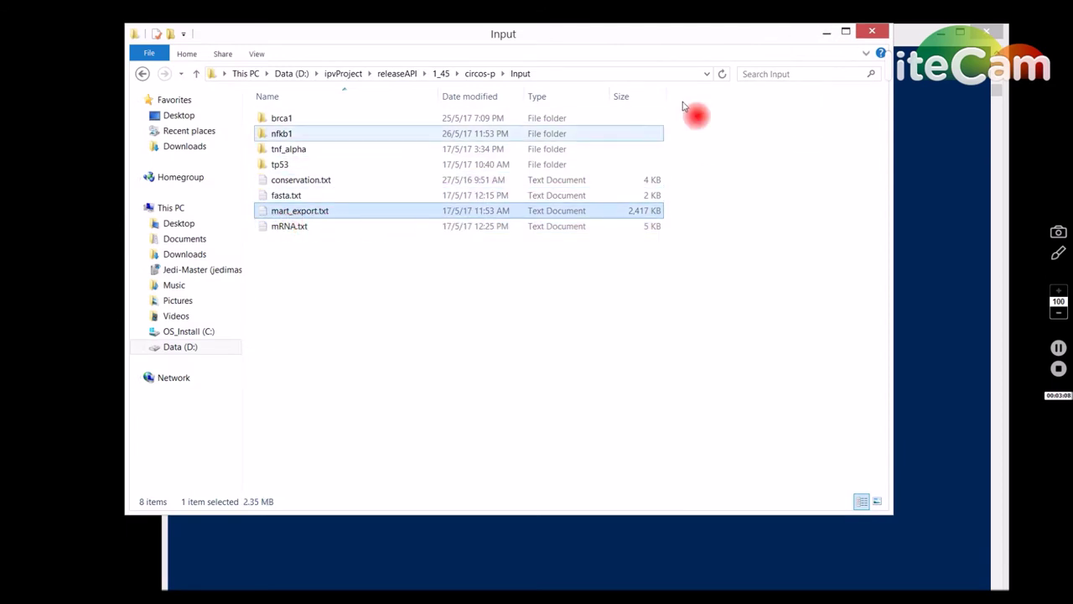
pyautogui.click(827, 32)
pyautogui.write('ma')
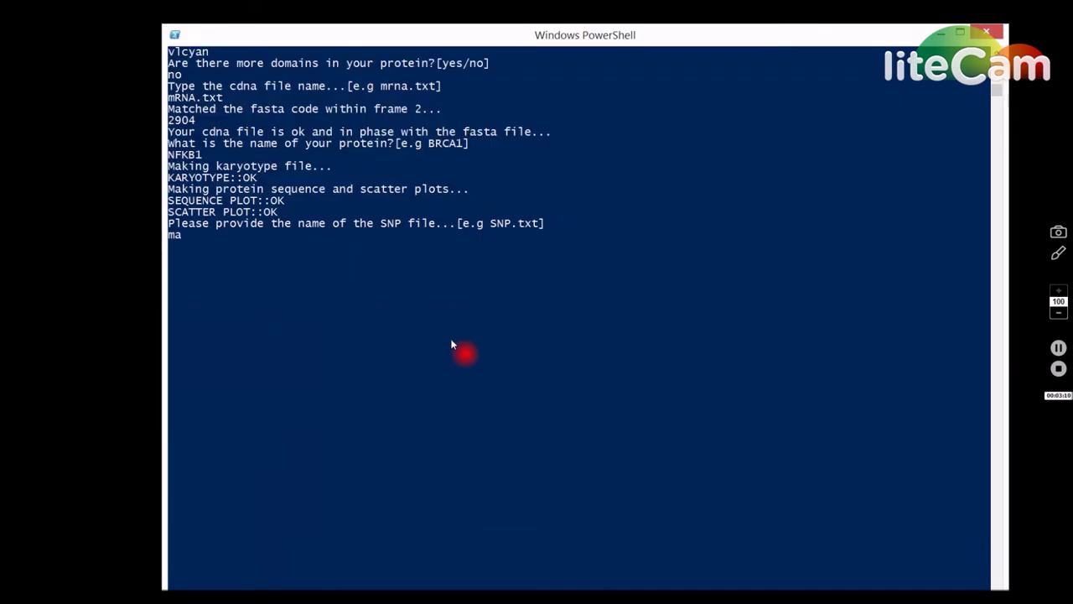
pyautogui.write('rt_export')
pyautogui.write('.txt')
# - Submit mart_export.txt as the SNP file and answer yes to skipping header lines
pyautogui.press('Return')
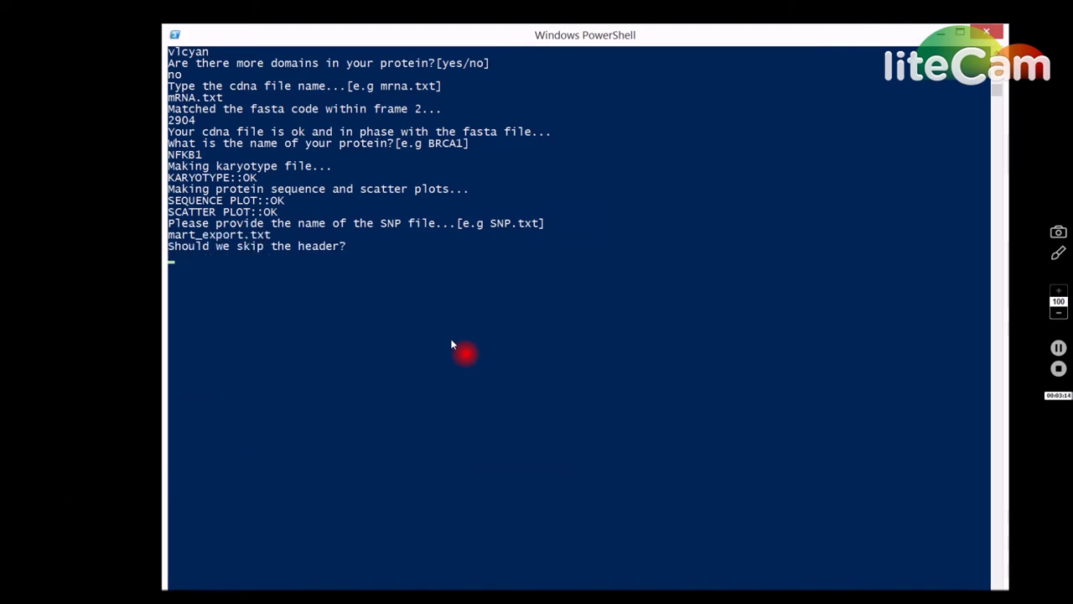
pyautogui.write('e')
pyautogui.press('BackSpace')
pyautogui.write('yes')
pyautogui.press('Return')
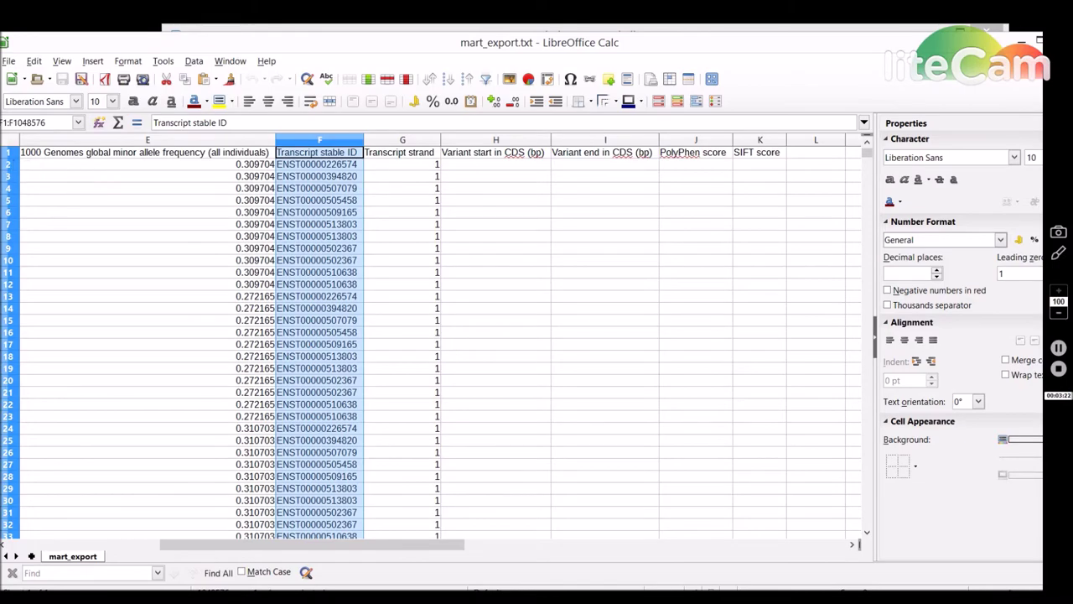
# - After checking the header row in Calc, skip 1 header line and use tab as separator
pyautogui.click(10, 153)
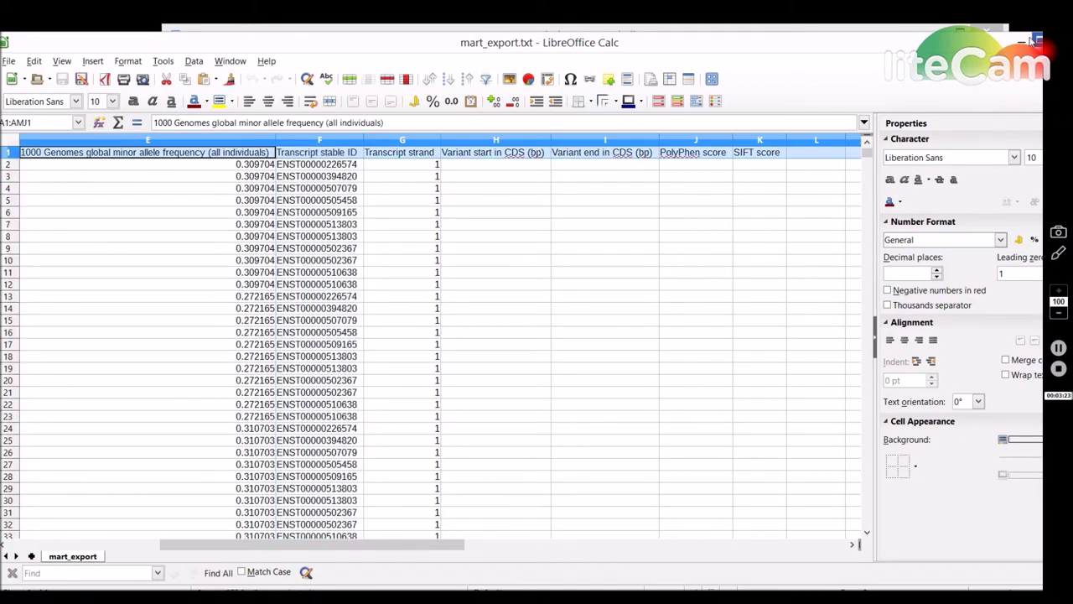
pyautogui.click(1022, 42)
pyautogui.write('1')
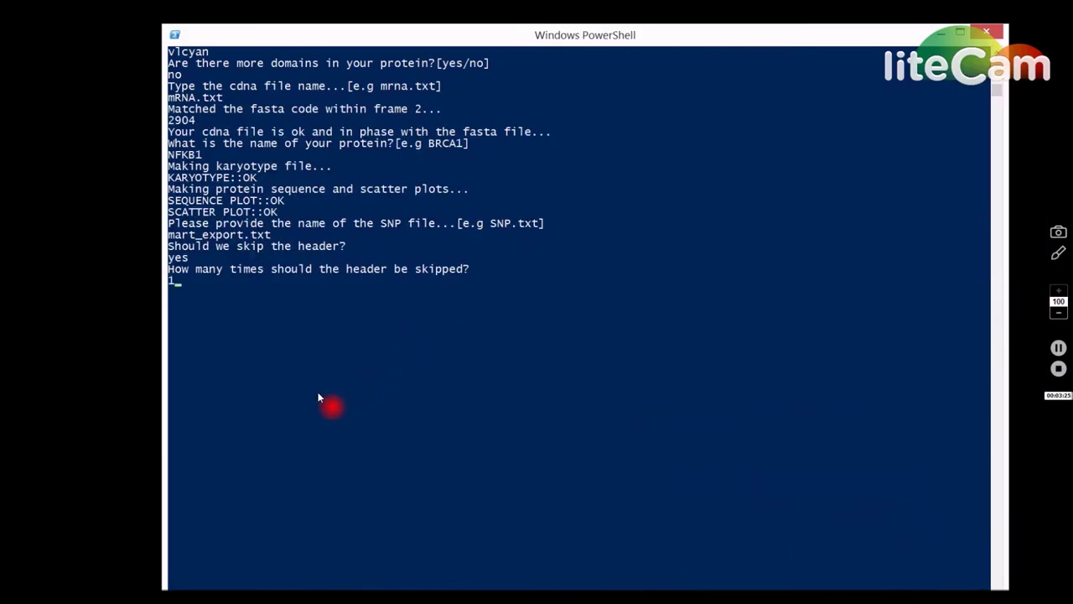
pyautogui.press('Return')
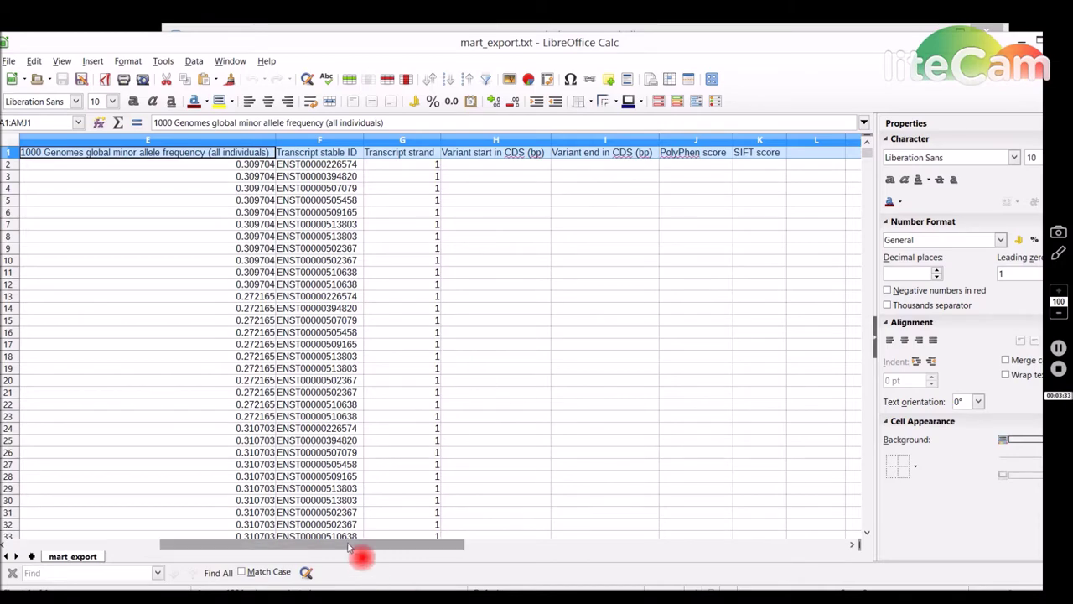
pyautogui.moveTo(350, 547); pyautogui.dragTo(360, 549)
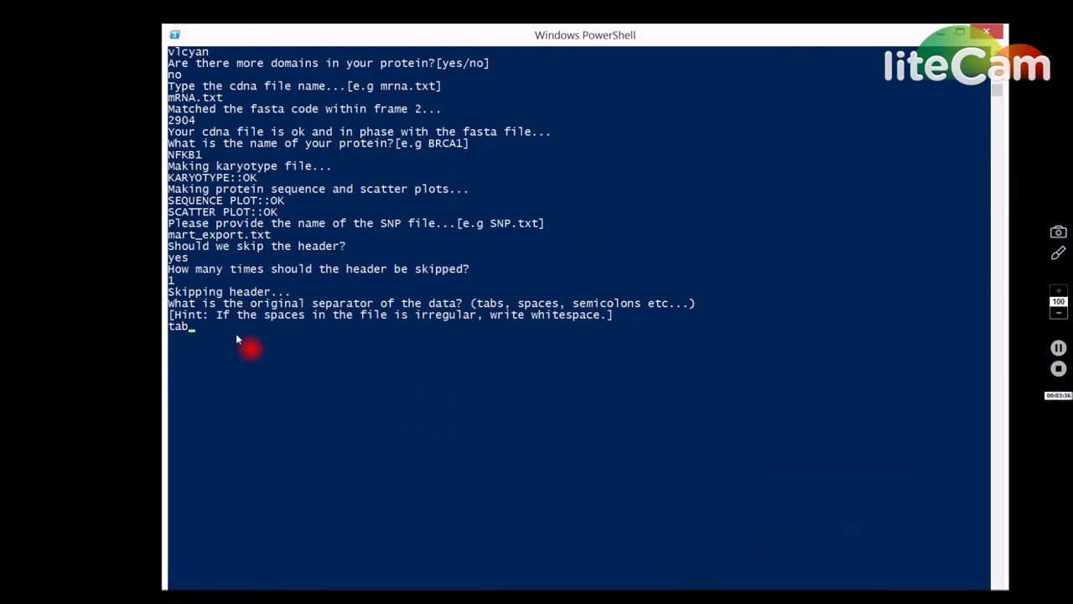
pyautogui.click(235, 339)
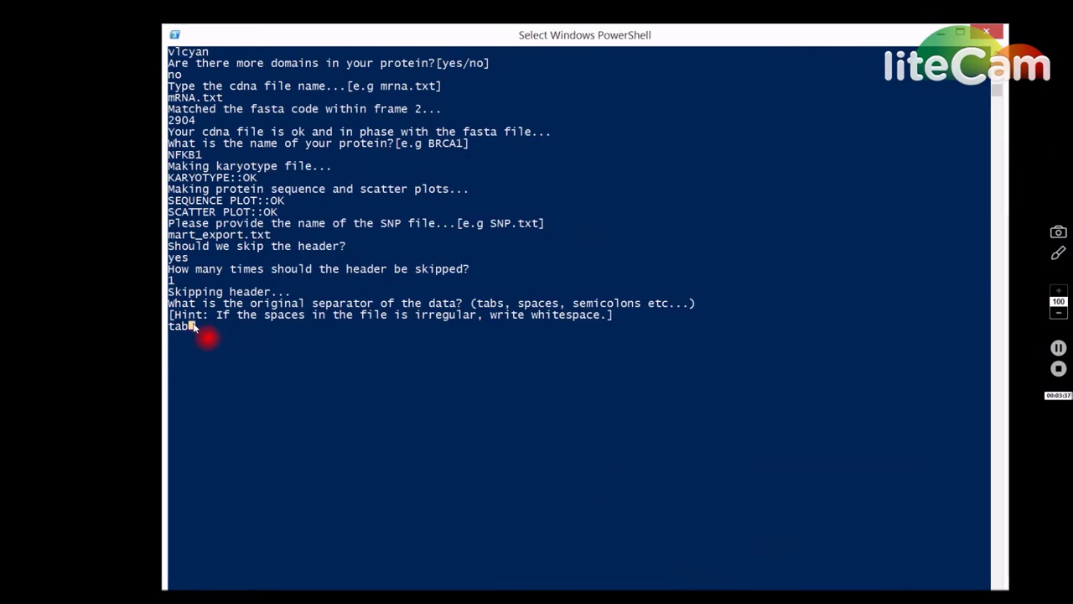
pyautogui.rightClick(214, 377)
pyautogui.press('Return')
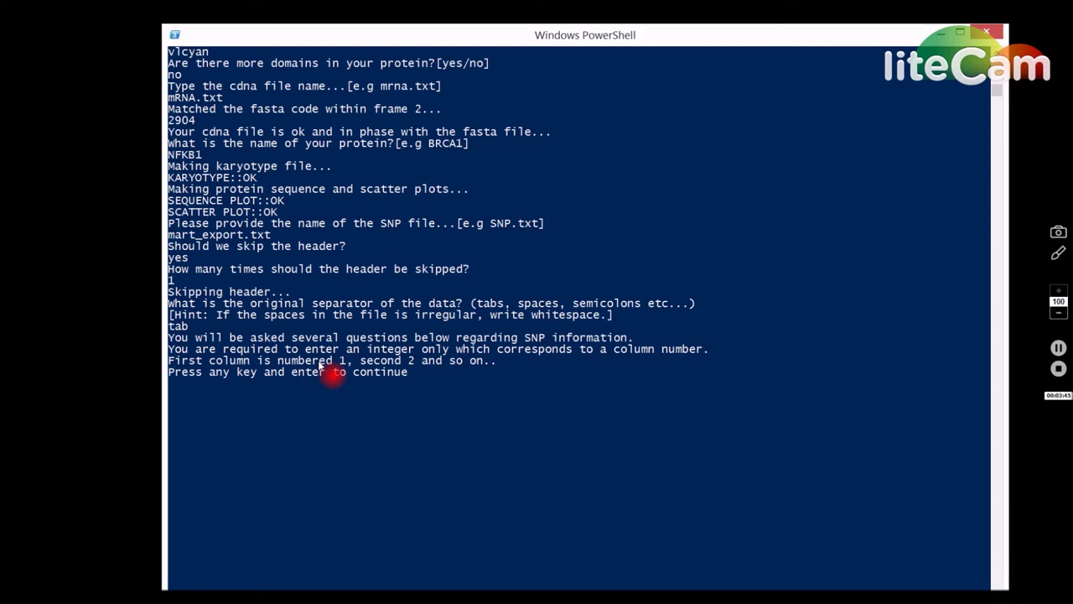
# - Find the Variant alleles column in Calc and give 4 as the base change column
pyautogui.press('Return')
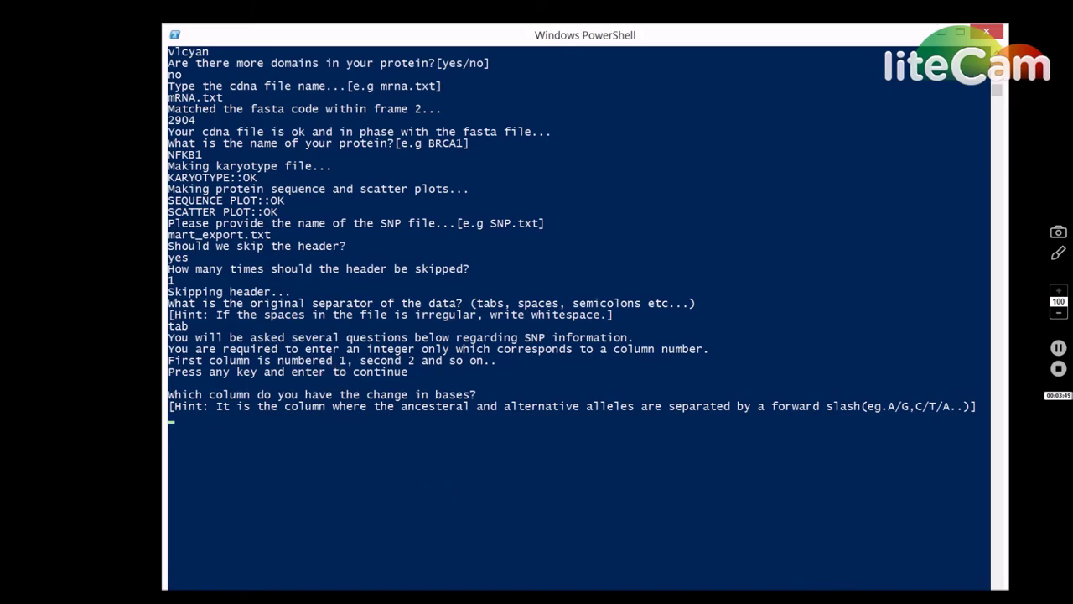
pyautogui.hotkey('alt', 'Tab')
pyautogui.moveTo(354, 543); pyautogui.dragTo(145, 550)
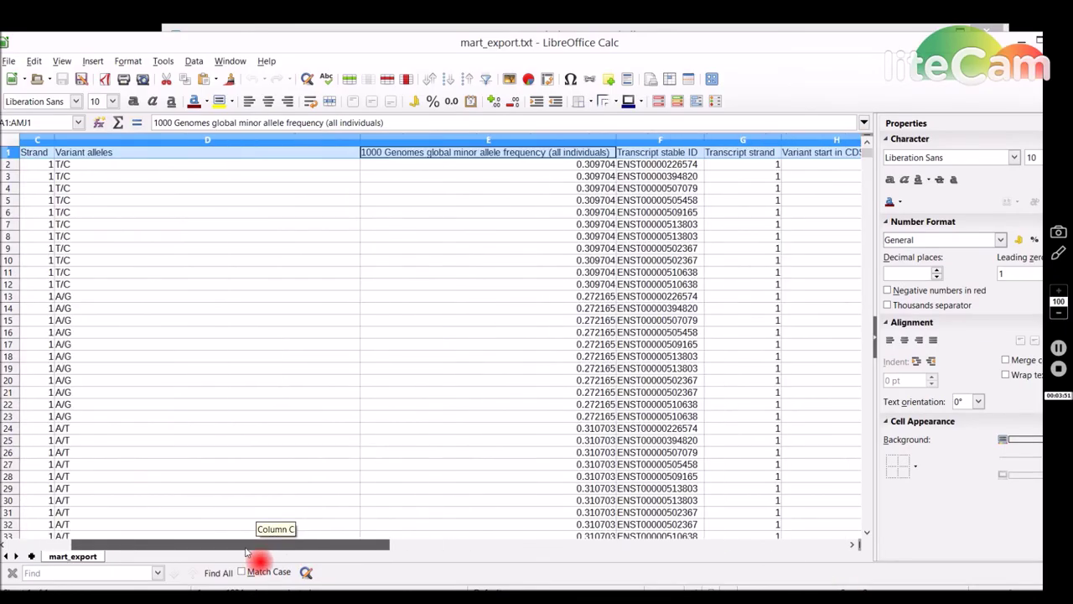
pyautogui.click(276, 140)
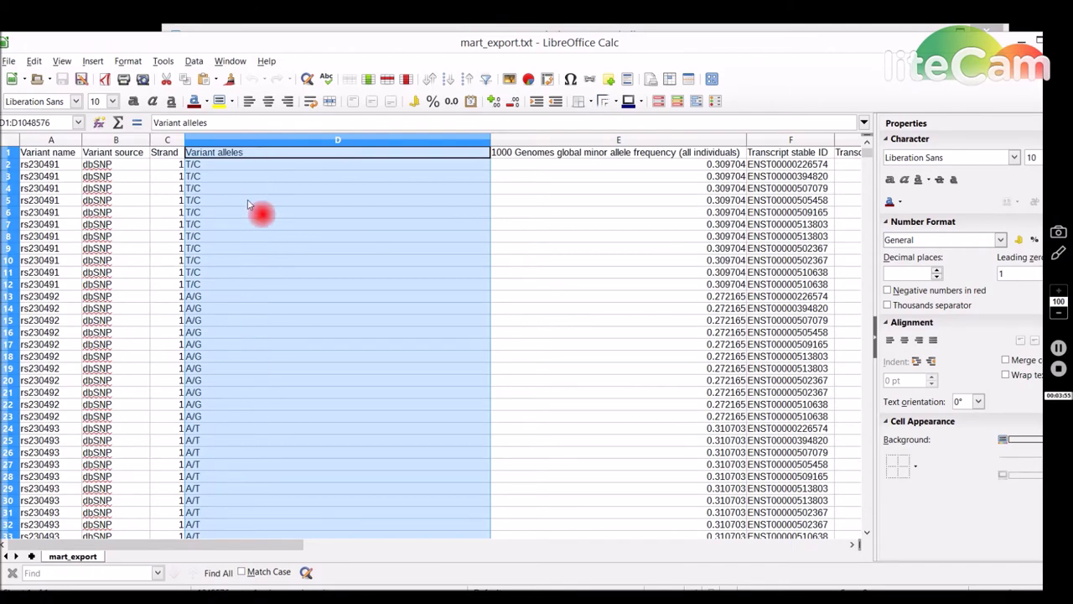
pyautogui.click(726, 542)
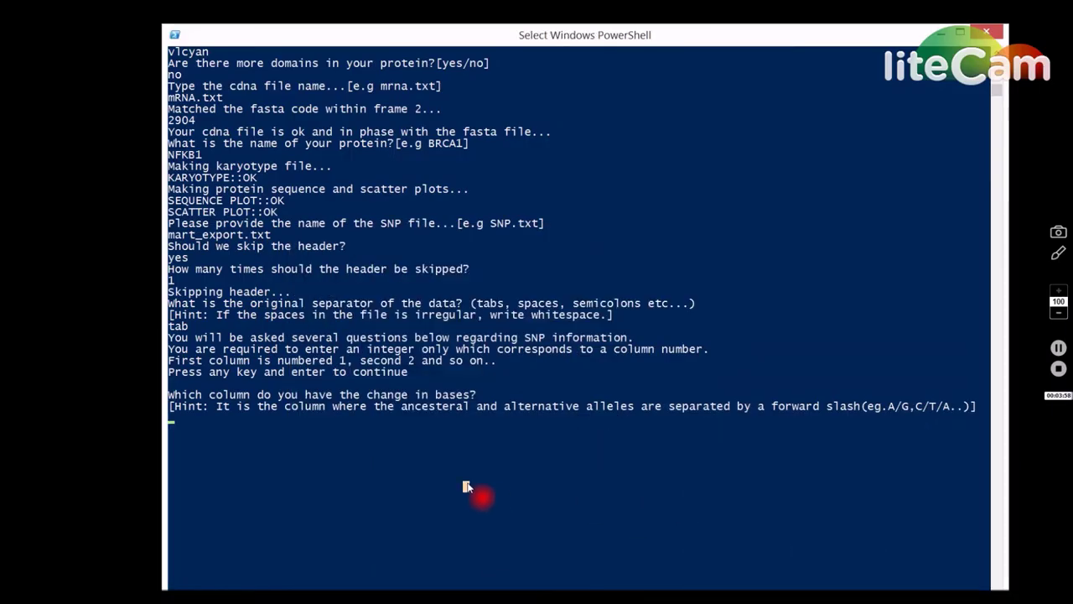
pyautogui.write('4')
pyautogui.press('Return')
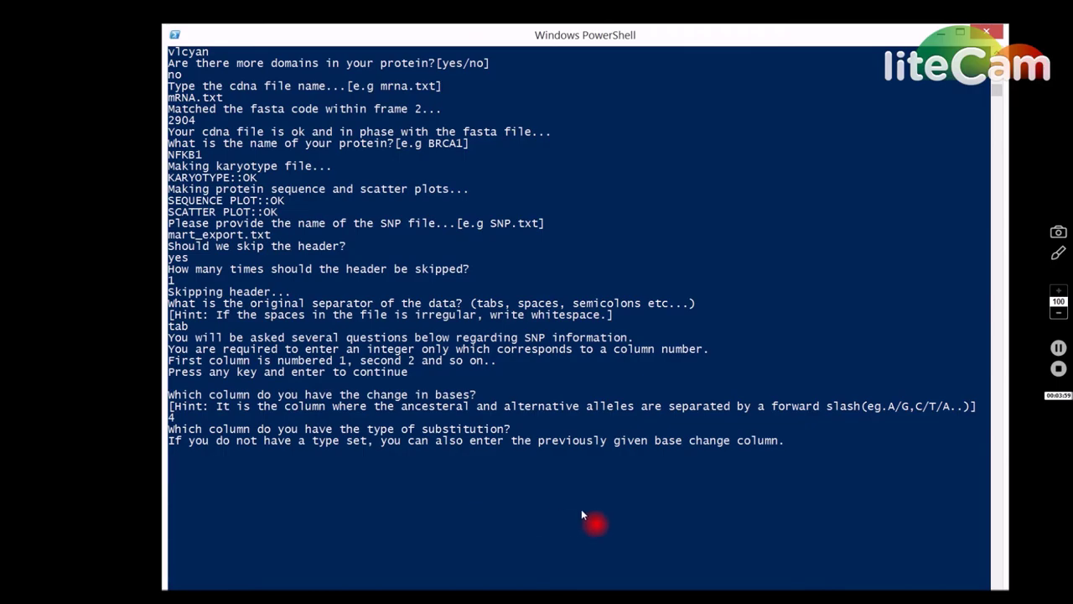
# - Give column 4 as the substitution type column
pyautogui.click(817, 580)
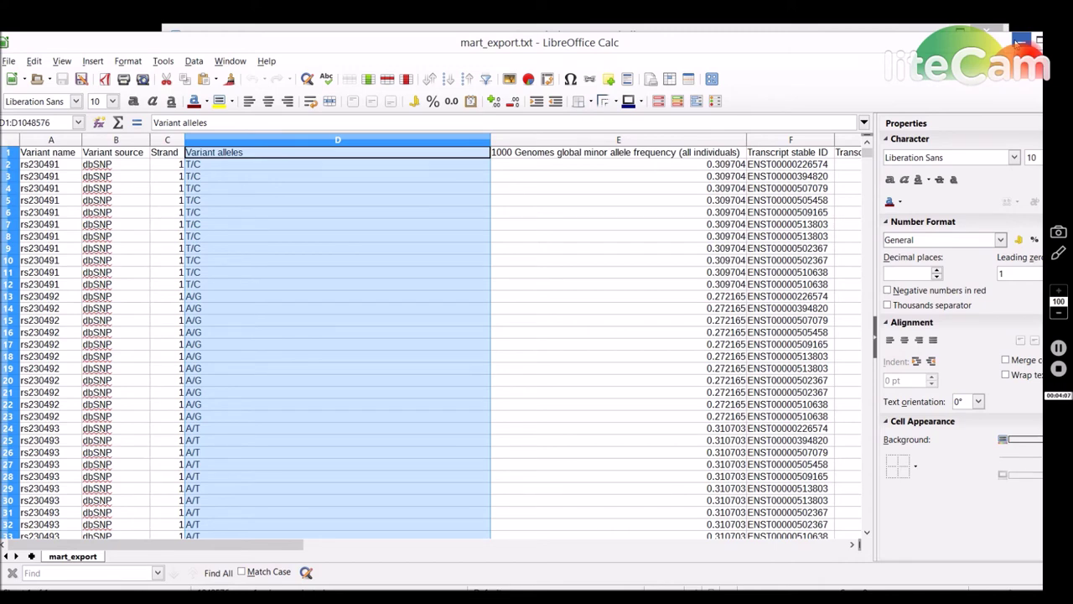
pyautogui.click(1021, 42)
pyautogui.click(329, 463)
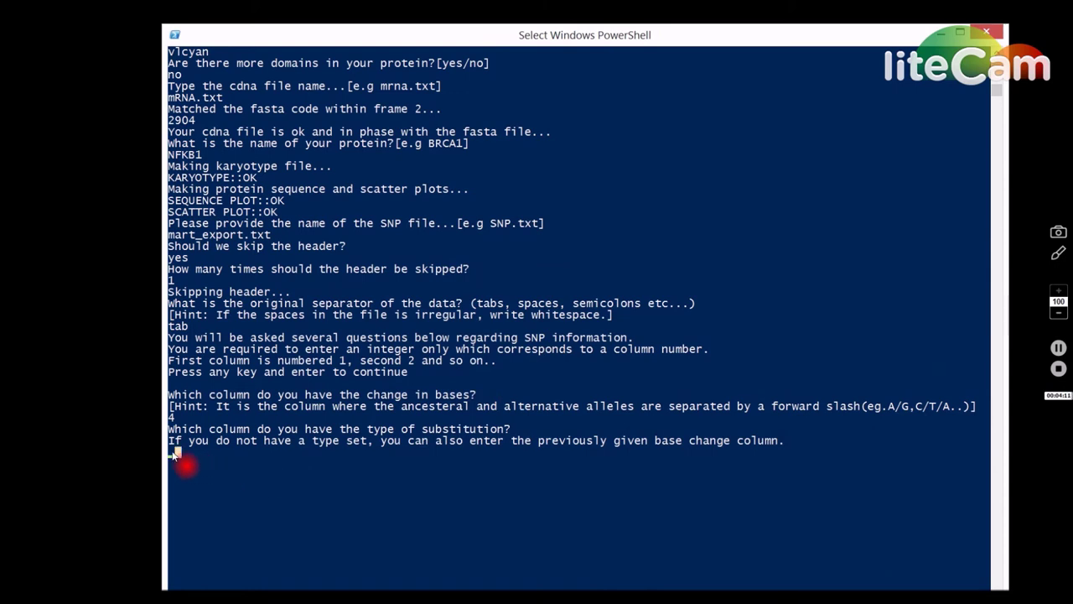
pyautogui.write('4')
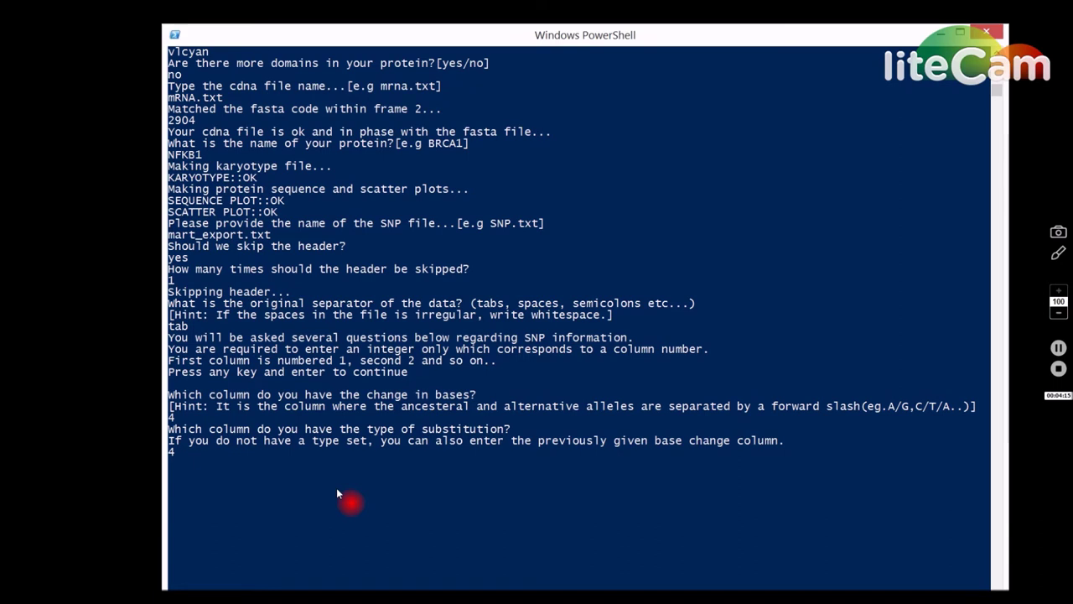
pyautogui.press('Return')
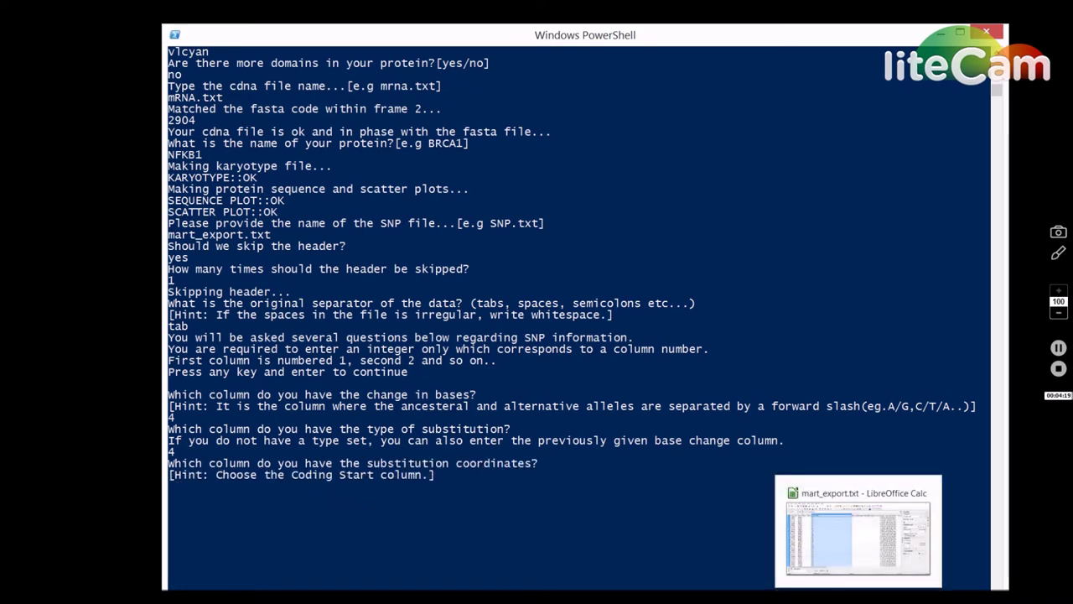
# - Give column 8 (Variant start in CDS) for coordinates and column 4 for validation status
pyautogui.click(858, 530)
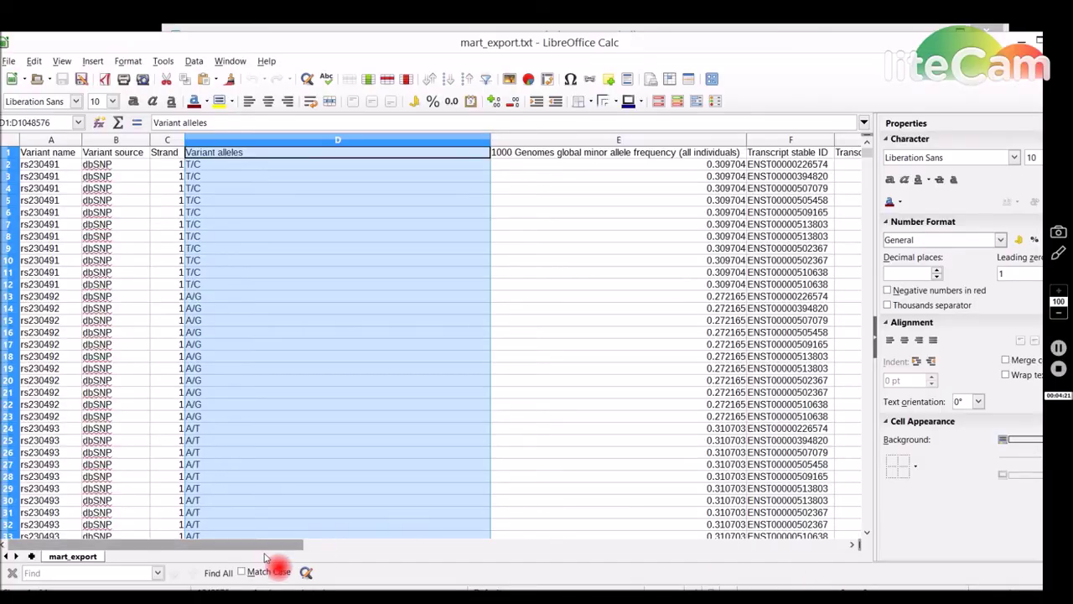
pyautogui.moveTo(239, 550); pyautogui.dragTo(453, 562)
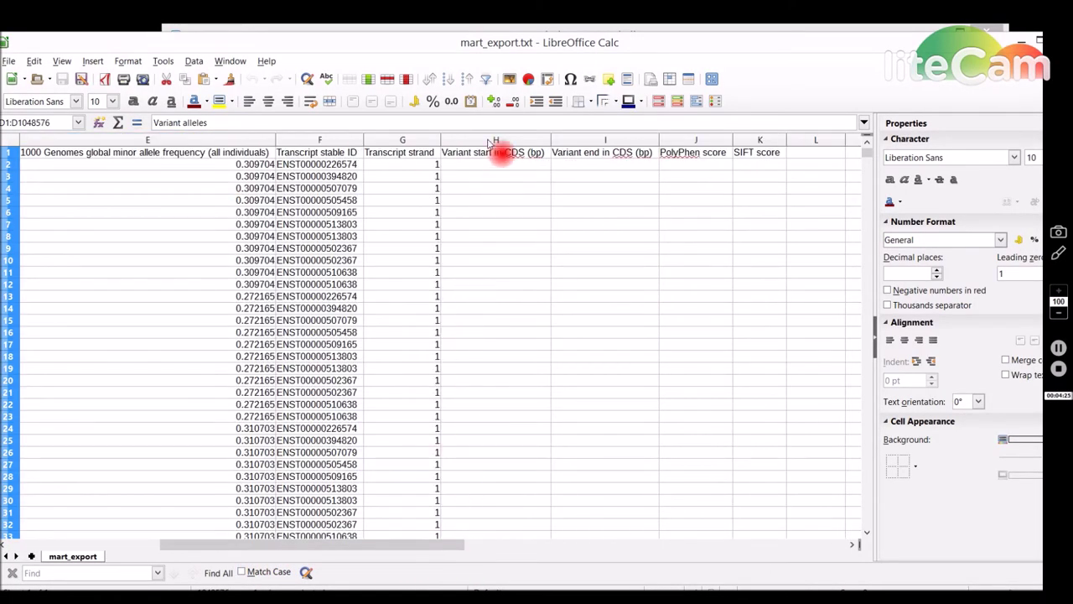
pyautogui.click(493, 141)
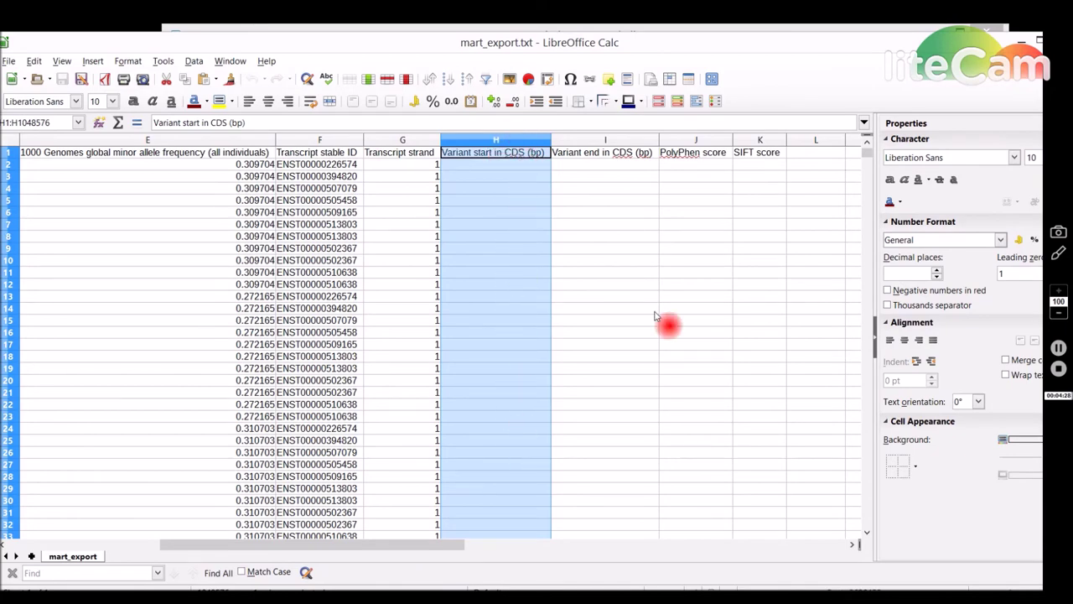
pyautogui.click(1021, 40)
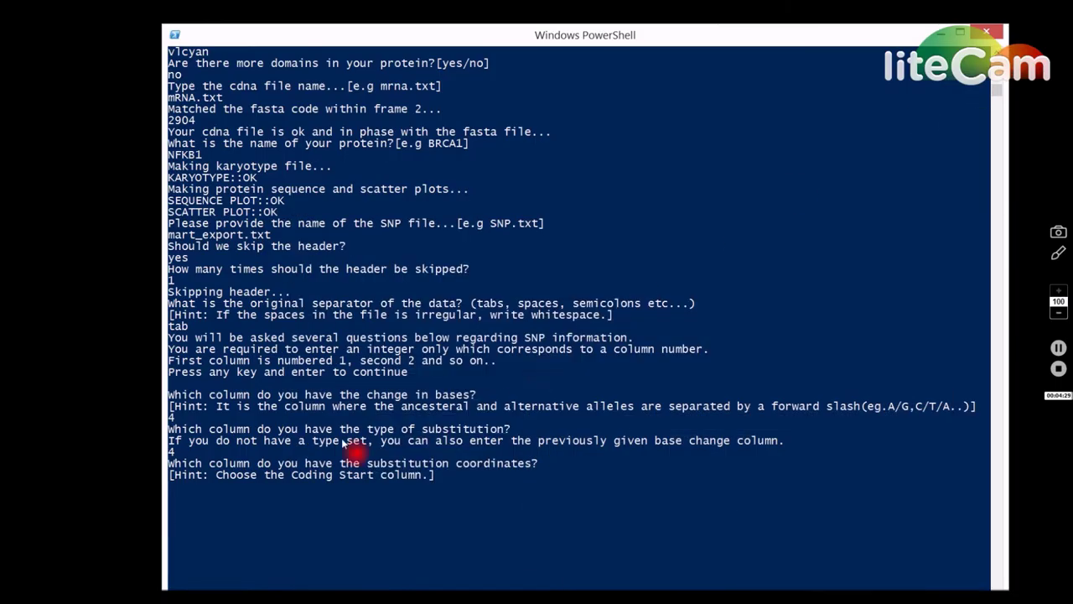
pyautogui.write('8')
pyautogui.press('Return')
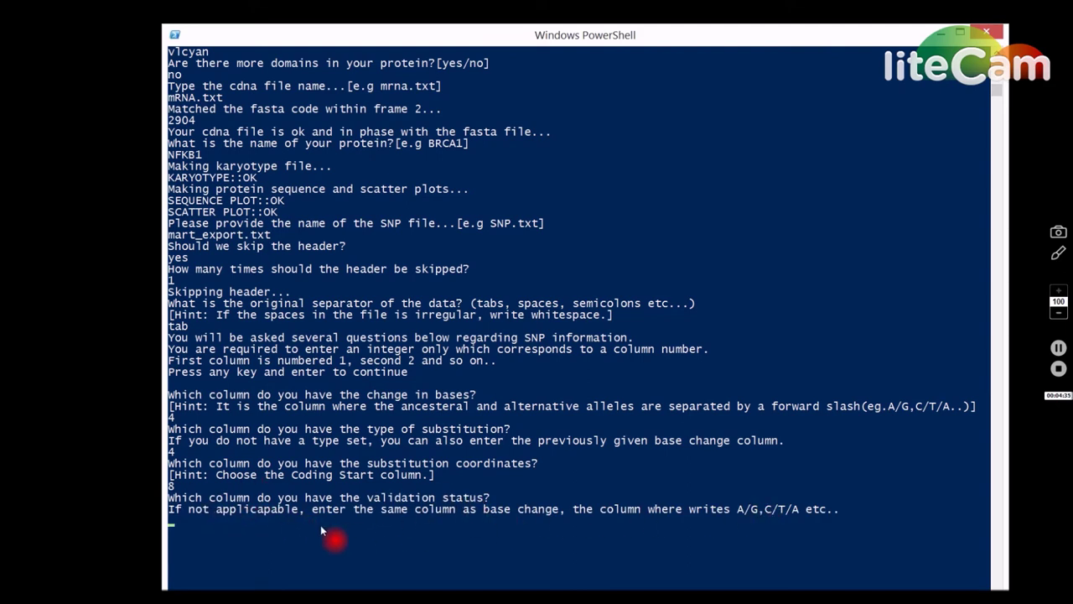
pyautogui.write('4')
pyautogui.press('Return')
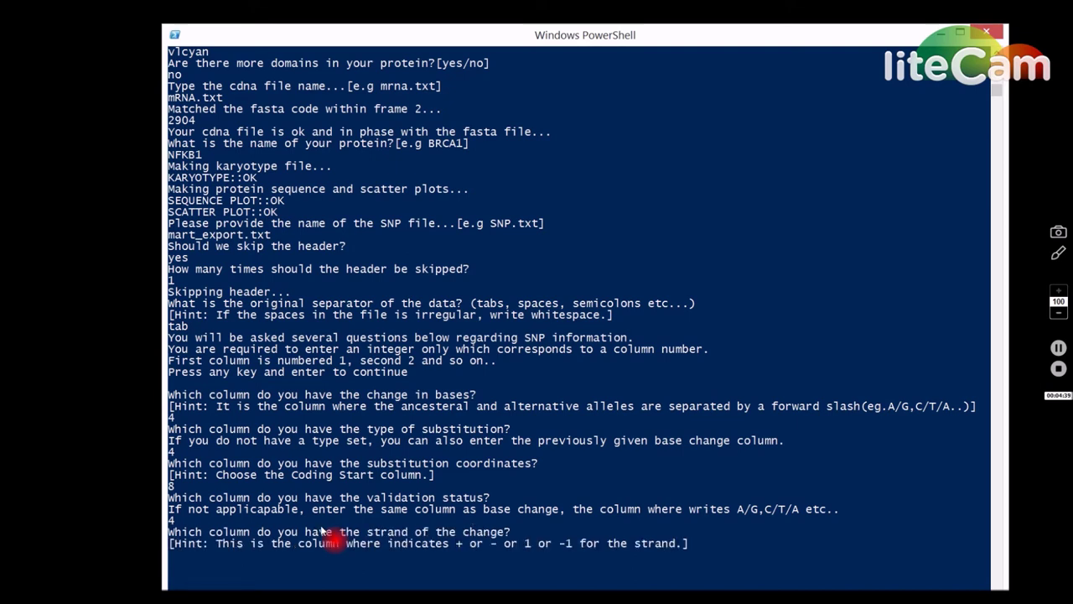
# - Look up which mart_export.txt column holds the Strand values
pyautogui.scroll(-3, 323, 530)
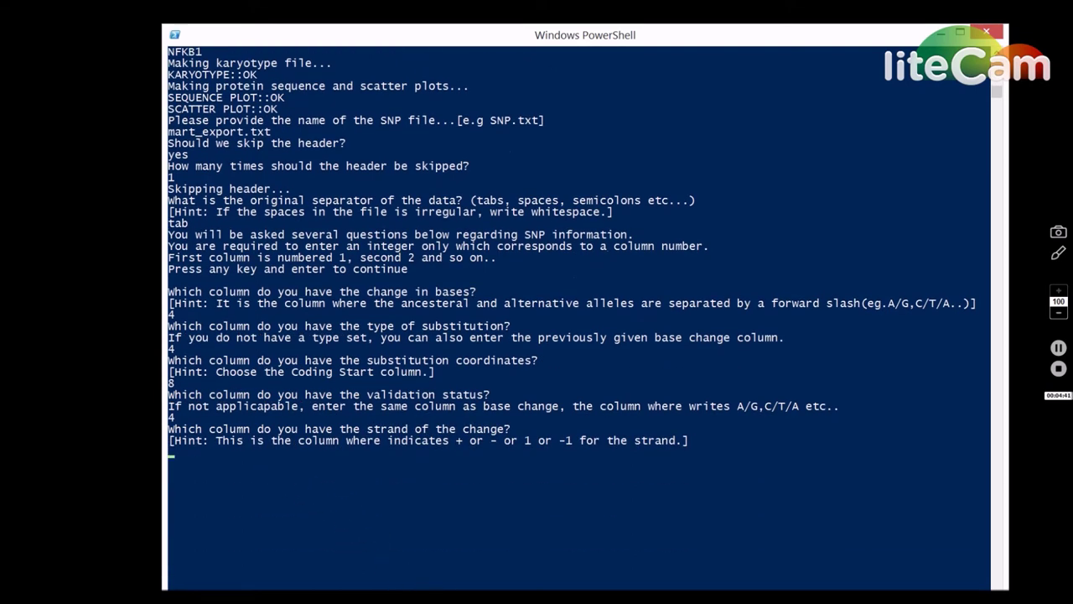
pyautogui.hotkey('alt', 'Tab')
pyautogui.moveTo(559, 556); pyautogui.dragTo(203, 556)
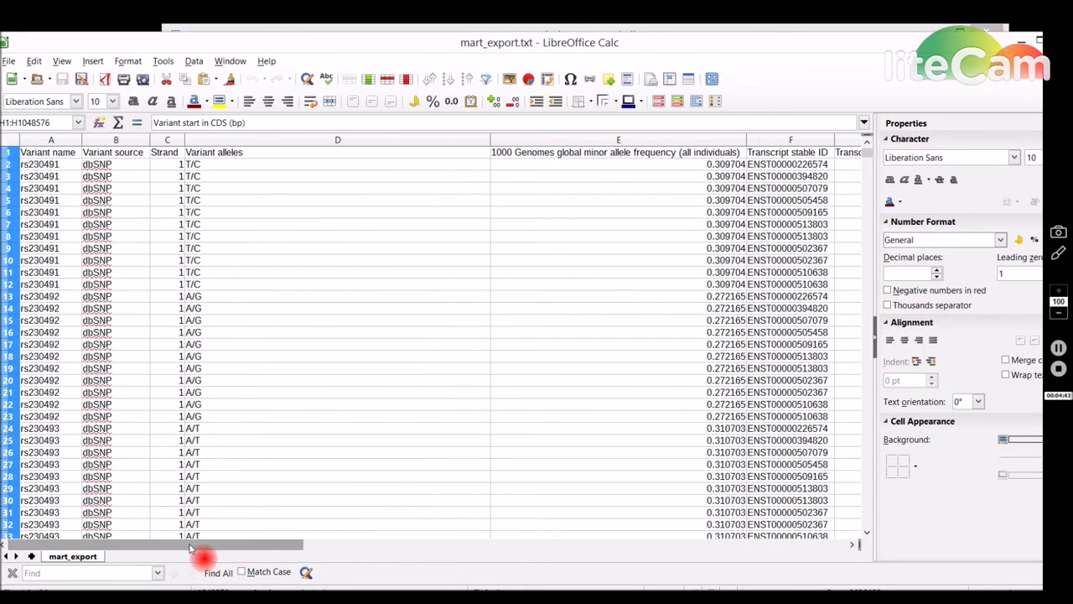
pyautogui.click(168, 140)
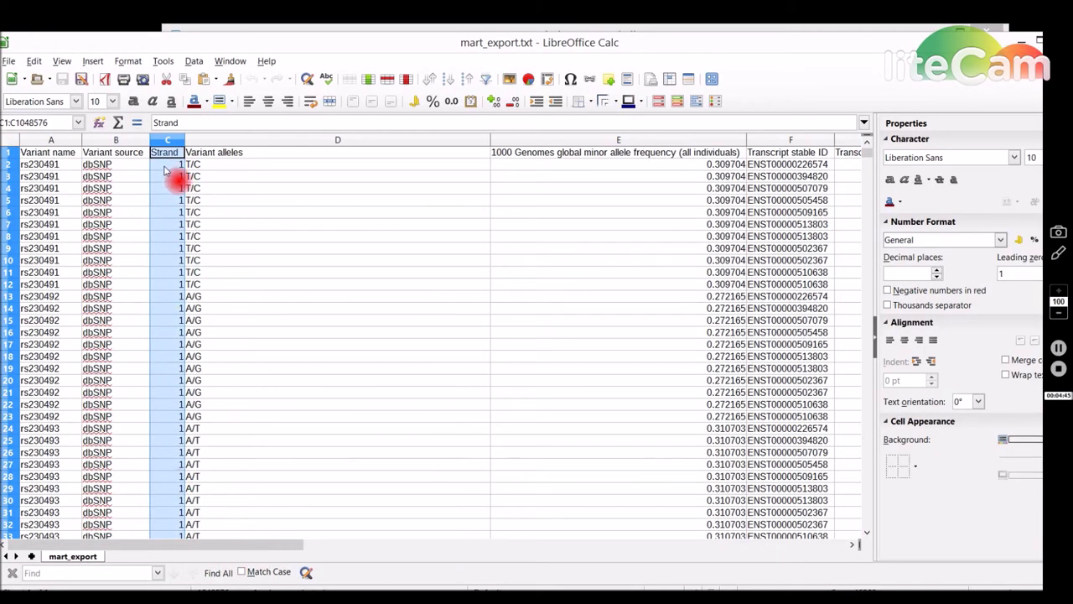
# - Submit 3 as the strand column, then check the Transcript strand values in Calc
pyautogui.hotkey('alt', 'Tab')
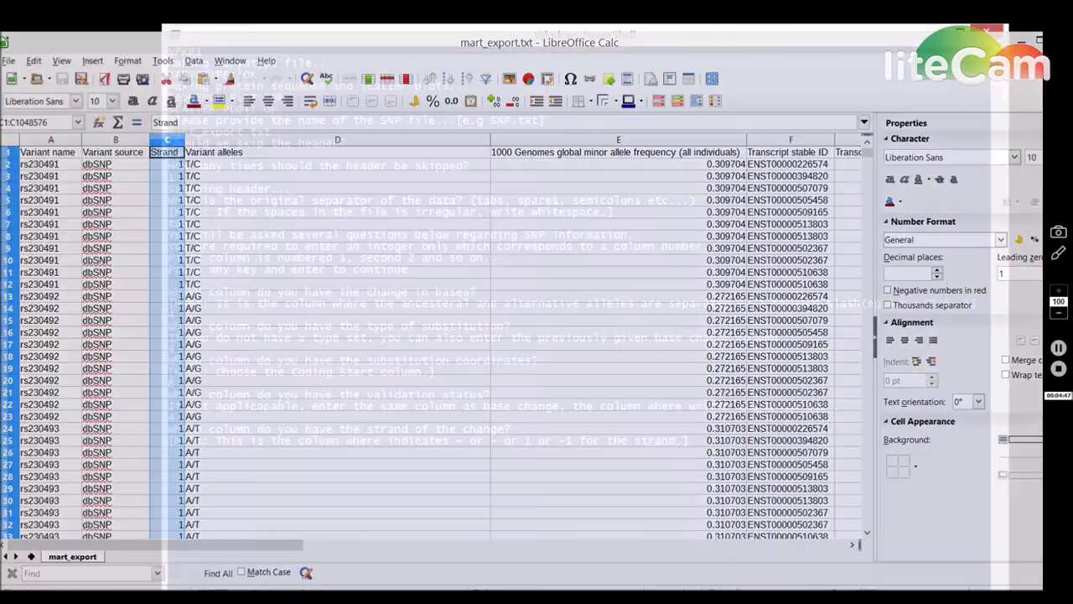
pyautogui.press('Return')
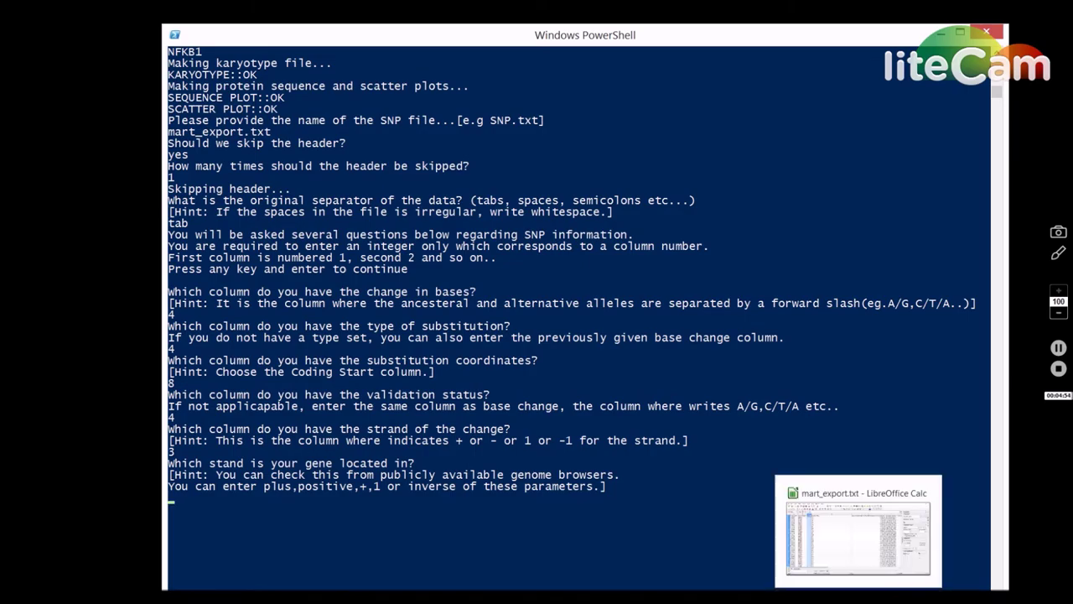
pyautogui.click(858, 533)
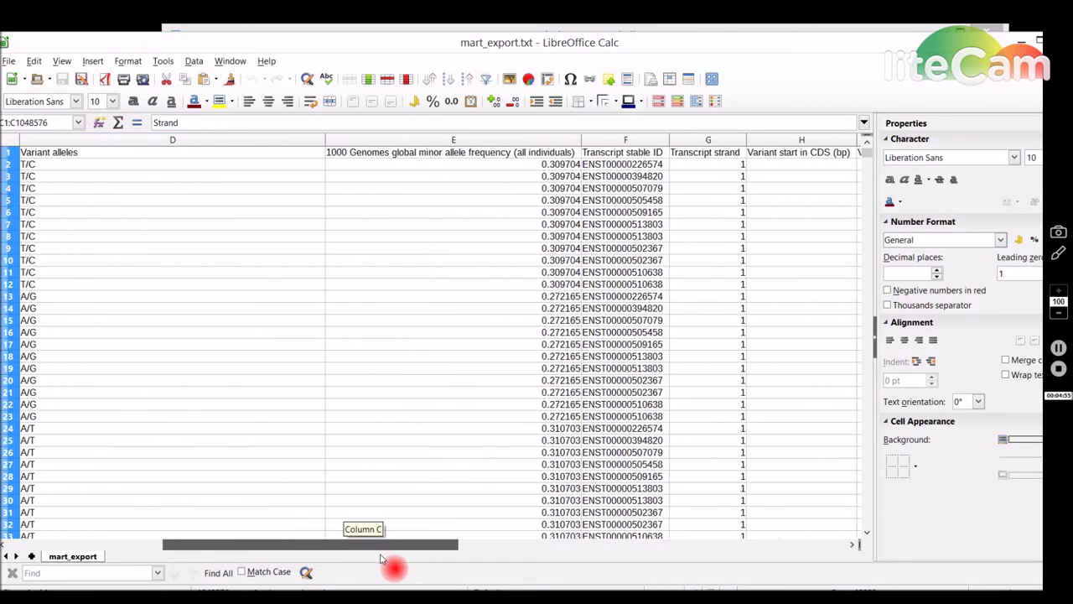
pyautogui.moveTo(226, 546); pyautogui.dragTo(377, 546)
pyautogui.click(398, 143)
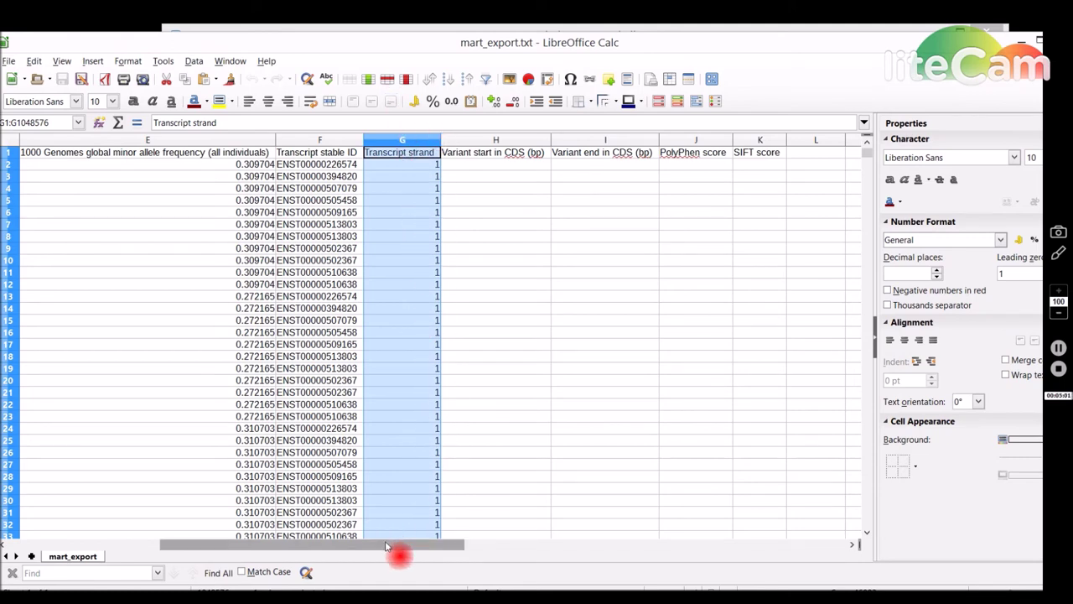
pyautogui.moveTo(388, 546); pyautogui.dragTo(147, 546)
# - Enter plus as the NFKB1 gene strand at the script prompt
pyautogui.hotkey('alt', 'Tab')
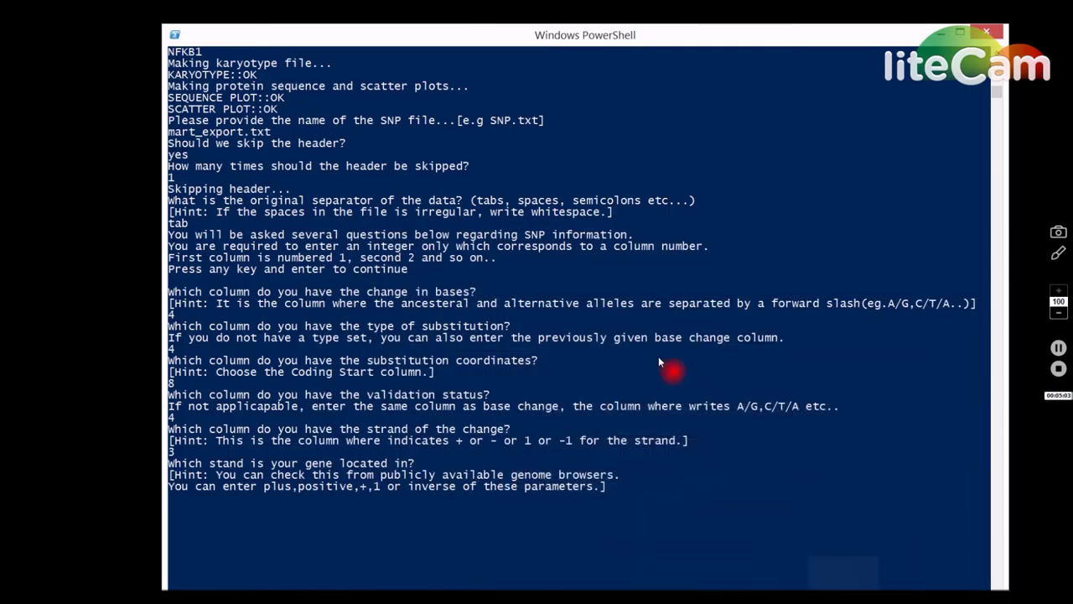
pyautogui.click(335, 509)
pyautogui.click(172, 499)
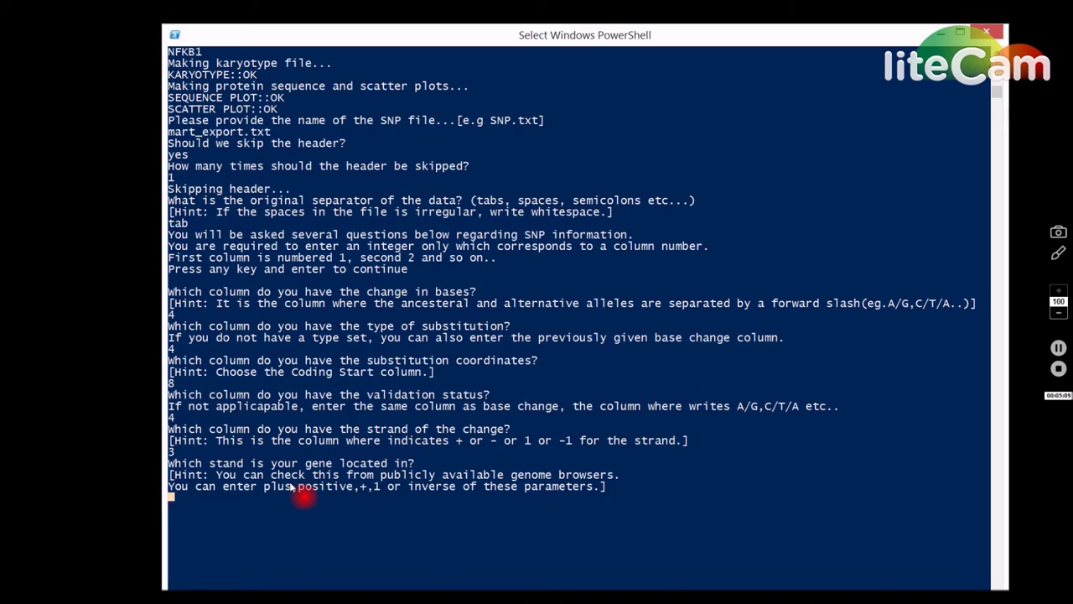
pyautogui.hotkey('alt', 'Tab')
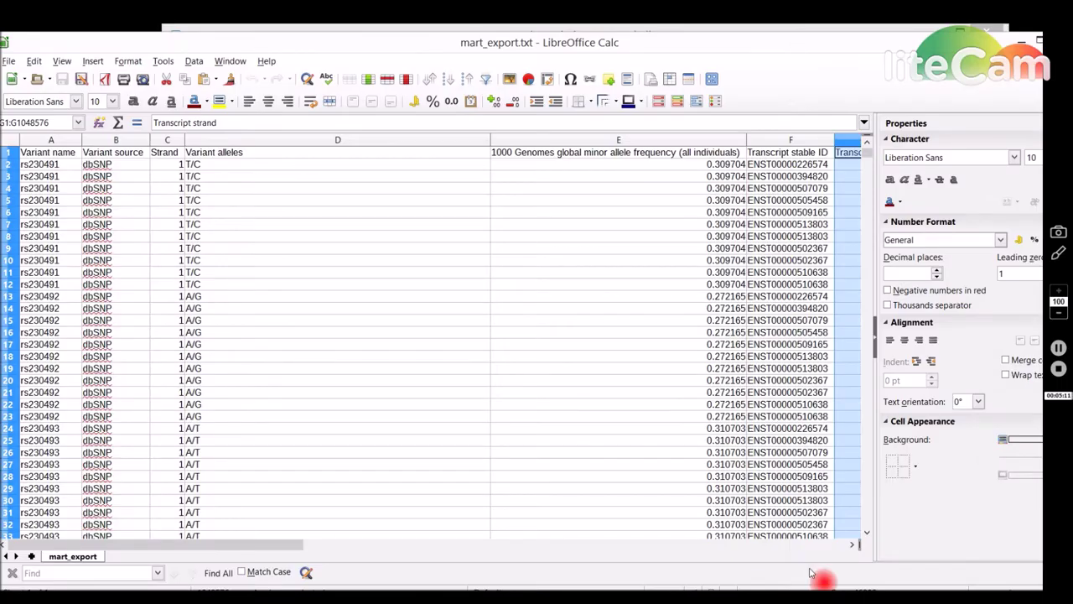
pyautogui.moveTo(294, 544); pyautogui.dragTo(453, 544)
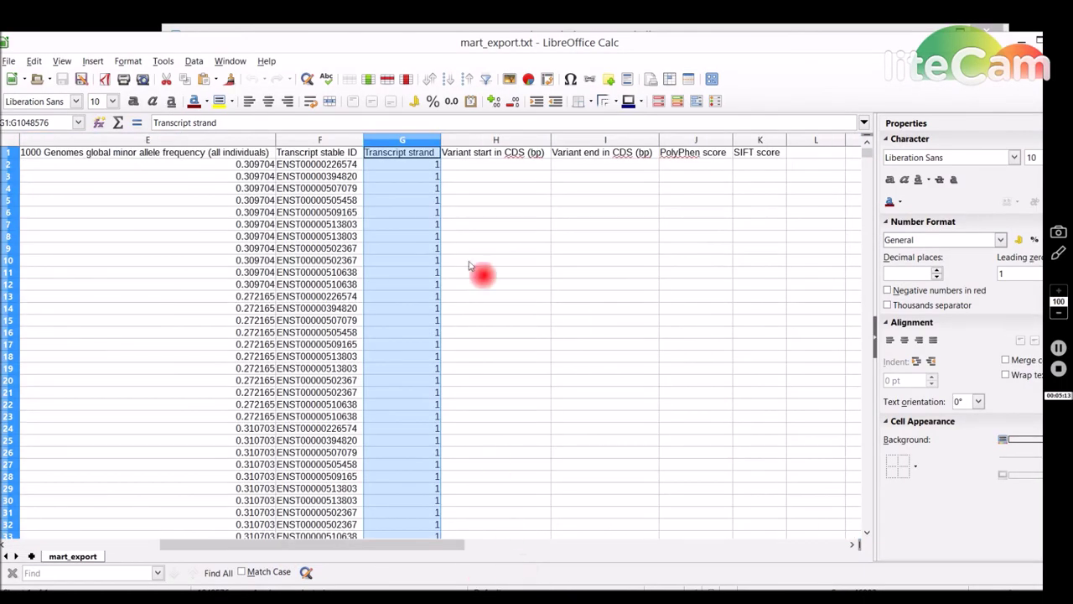
pyautogui.hotkey('alt', 'Tab')
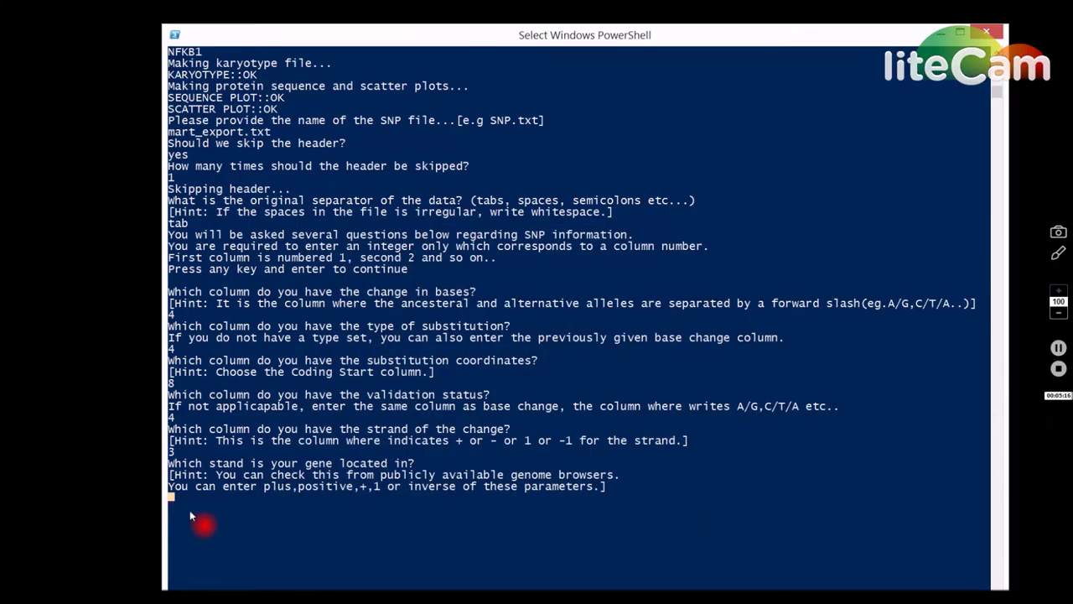
pyautogui.write('plus')
pyautogui.press('Return')
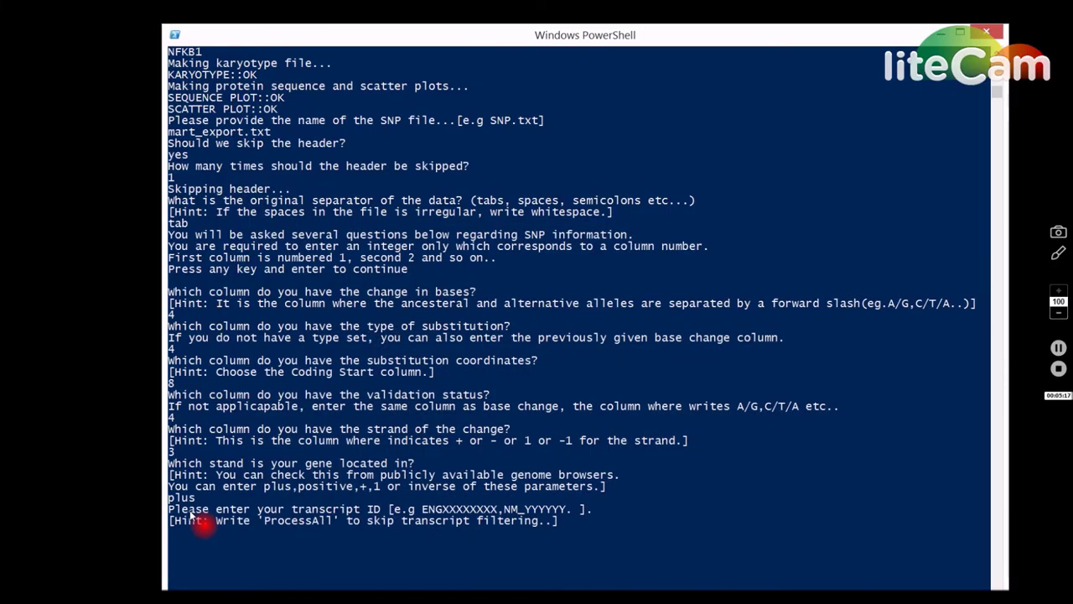
pyautogui.hotkey('alt', 'Tab')
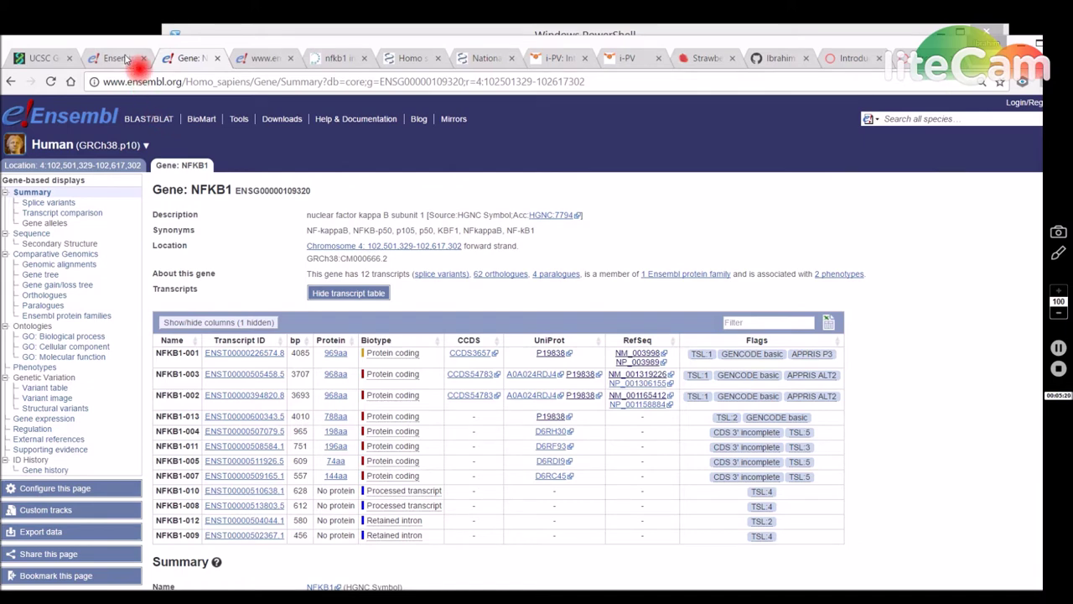
pyautogui.click(124, 59)
pyautogui.click(189, 59)
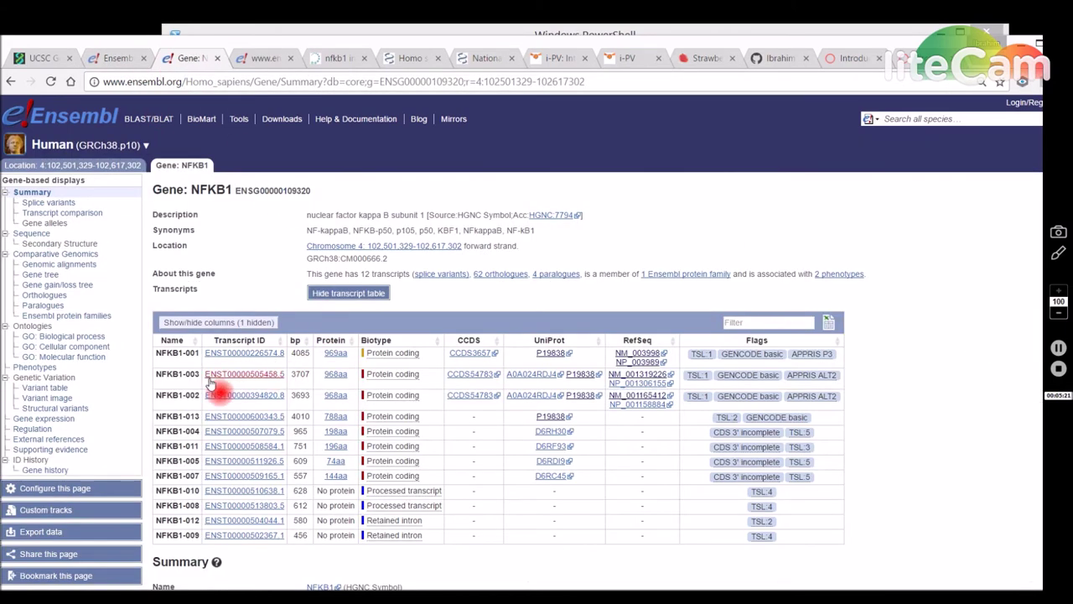
pyautogui.moveTo(204, 378); pyautogui.dragTo(275, 382)
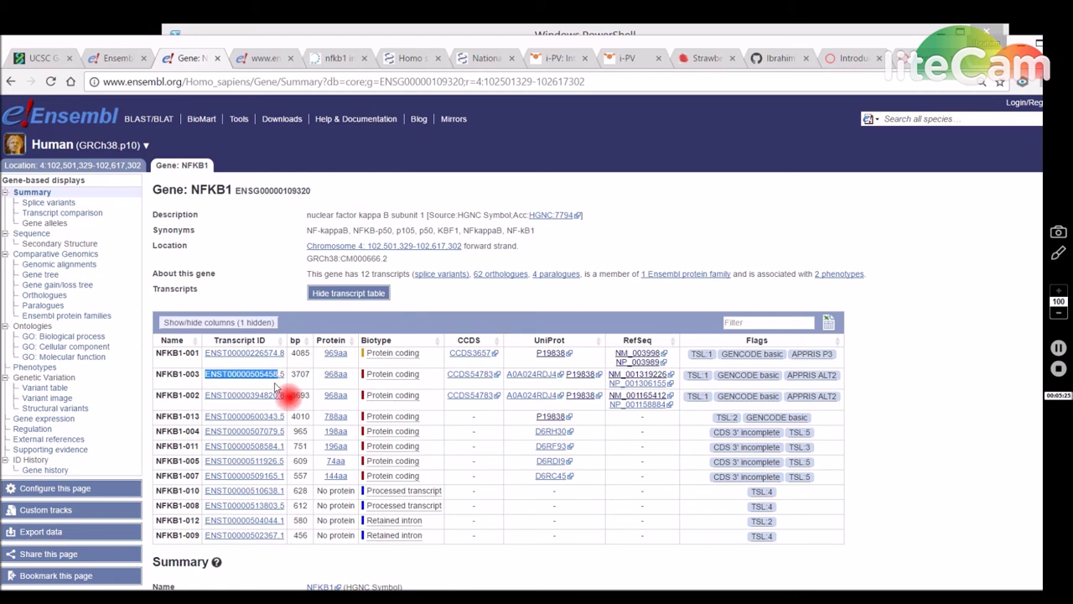
pyautogui.hotkey('alt', 'Tab')
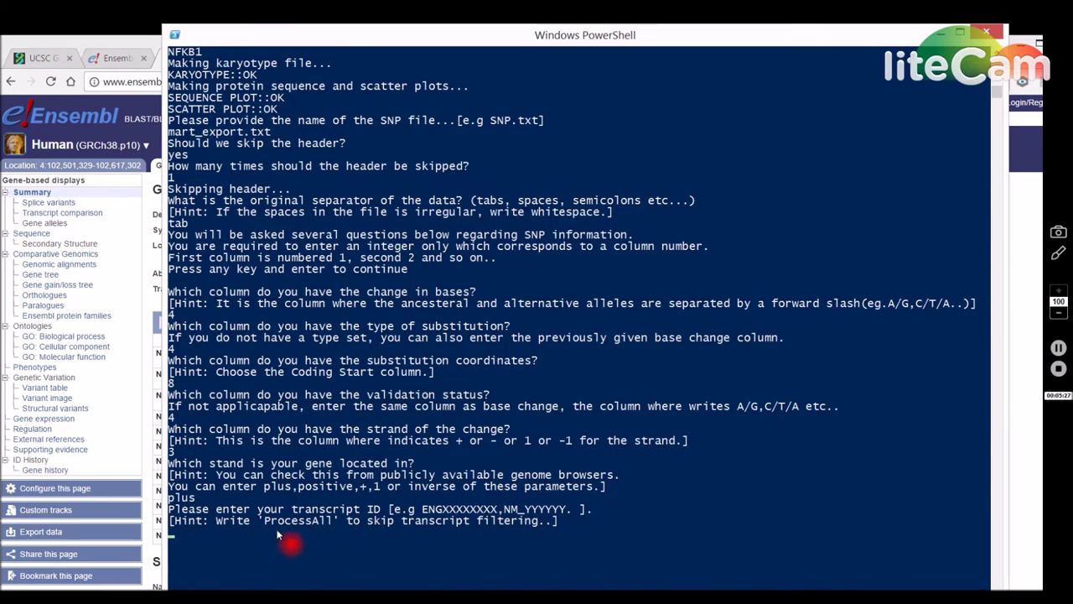
pyautogui.rightClick(278, 534)
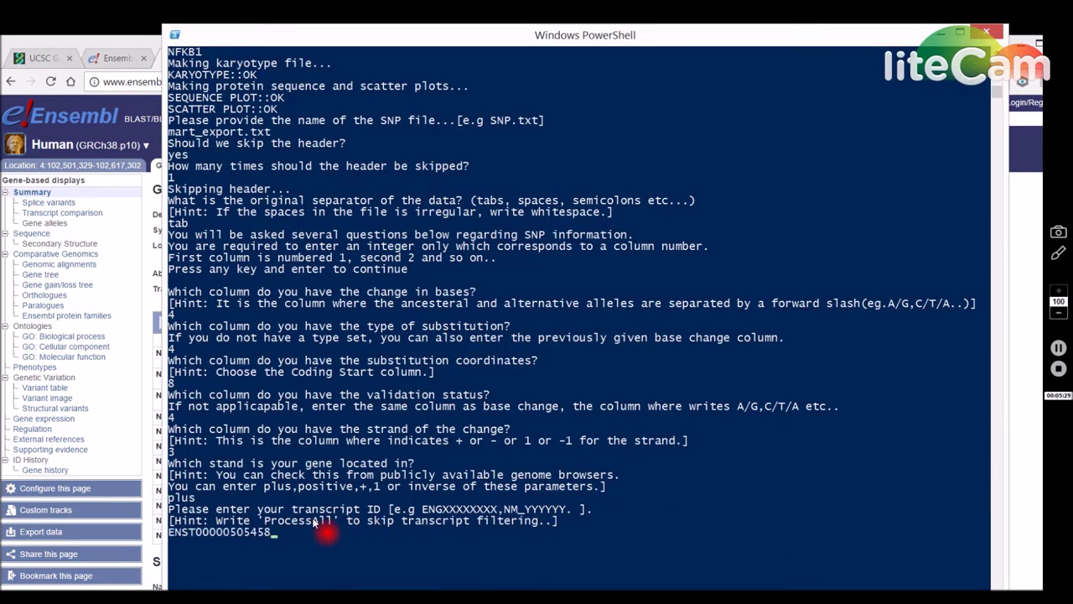
pyautogui.press('Return')
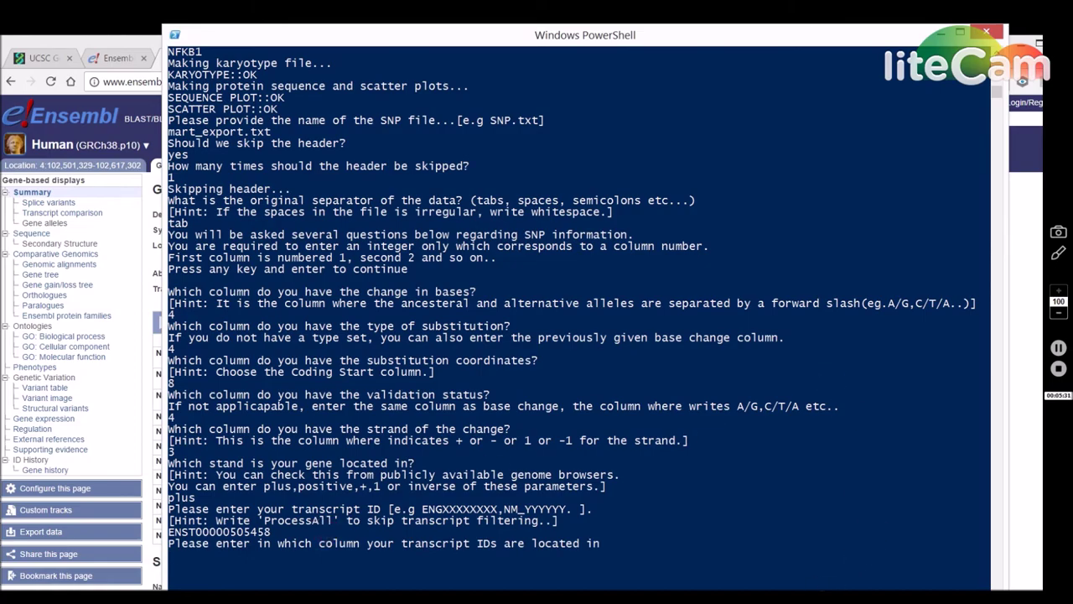
# - Confirm the Transcript stable ID column in Calc and give 6 as the transcript ID column
pyautogui.hotkey('alt', 'Tab')
pyautogui.moveTo(430, 541); pyautogui.dragTo(401, 547)
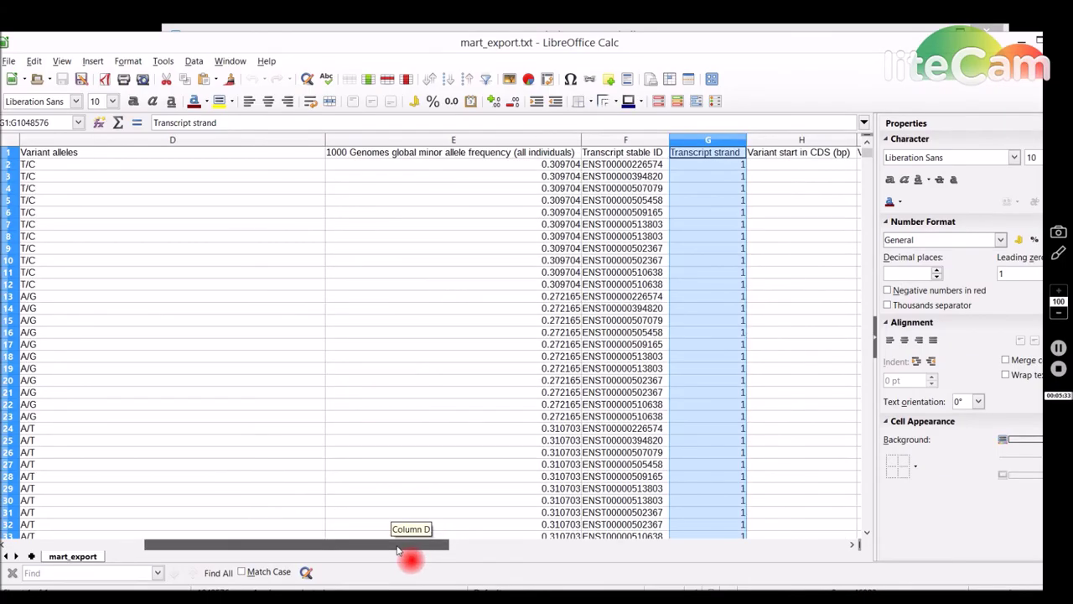
pyautogui.click(627, 142)
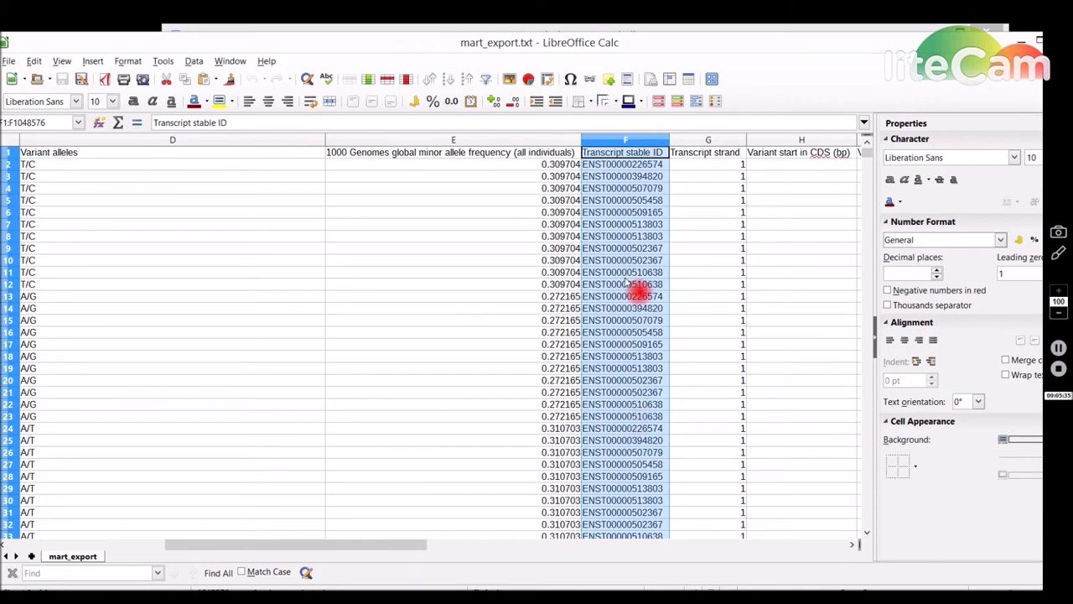
pyautogui.click(1021, 41)
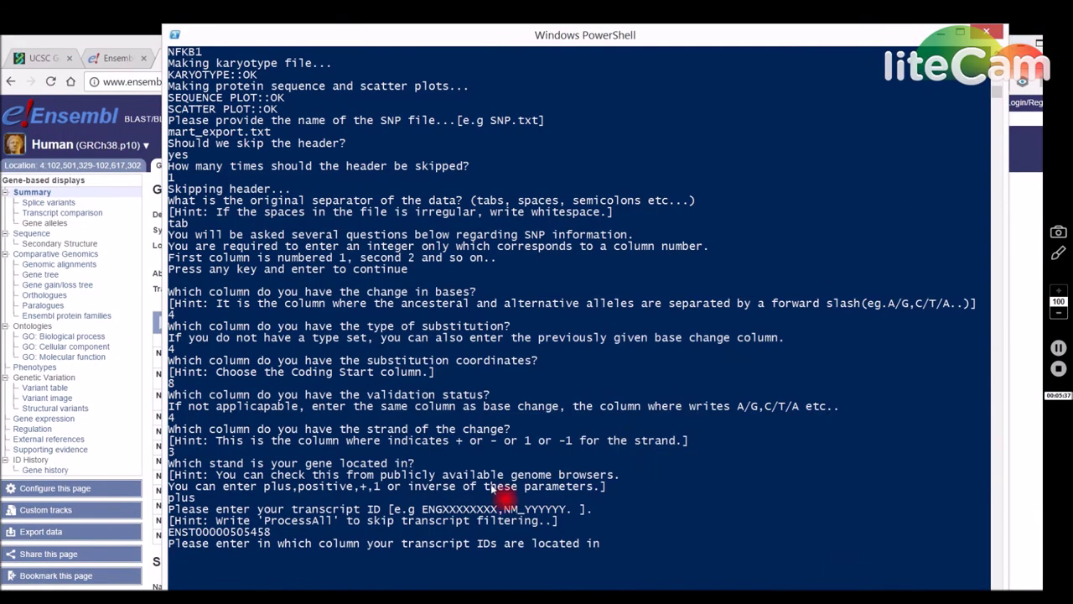
pyautogui.write('6')
pyautogui.press('Return')
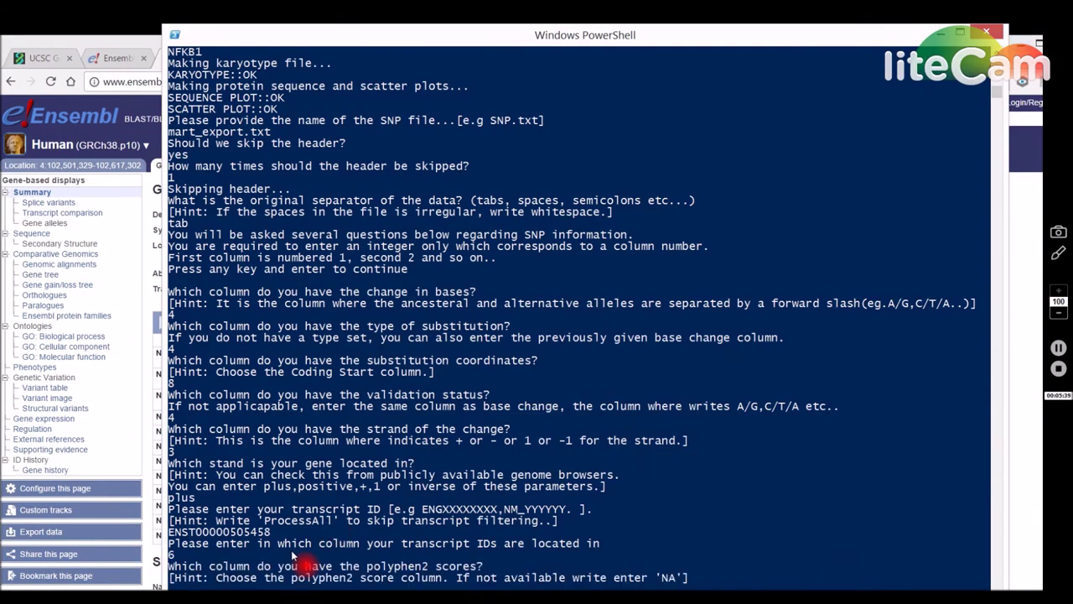
pyautogui.scroll(-2, 294, 550)
pyautogui.hotkey('alt', 'Tab')
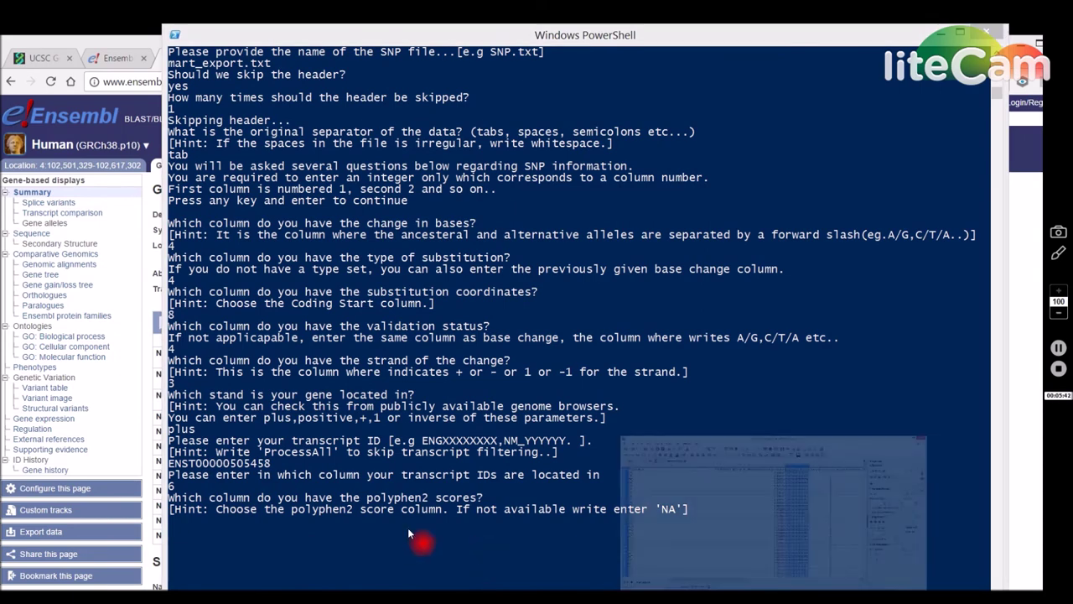
# - Check the PolyPhen and SIFT columns in Calc and enter 10 for PolyPhen2 scores
pyautogui.moveTo(322, 545); pyautogui.dragTo(458, 545)
pyautogui.click(439, 139)
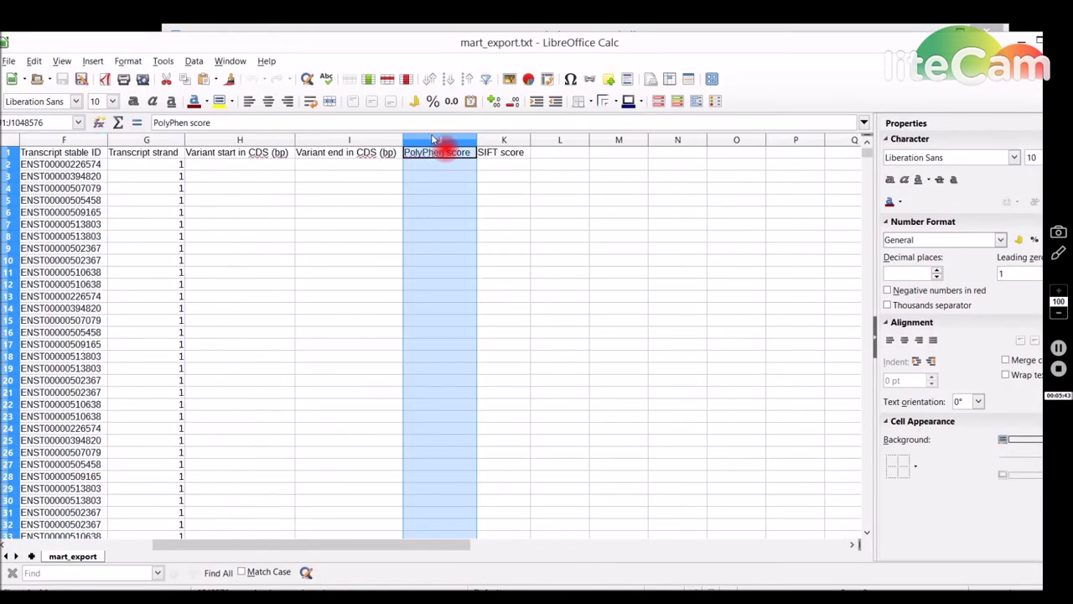
pyautogui.click(503, 140)
pyautogui.hotkey('alt', 'Tab')
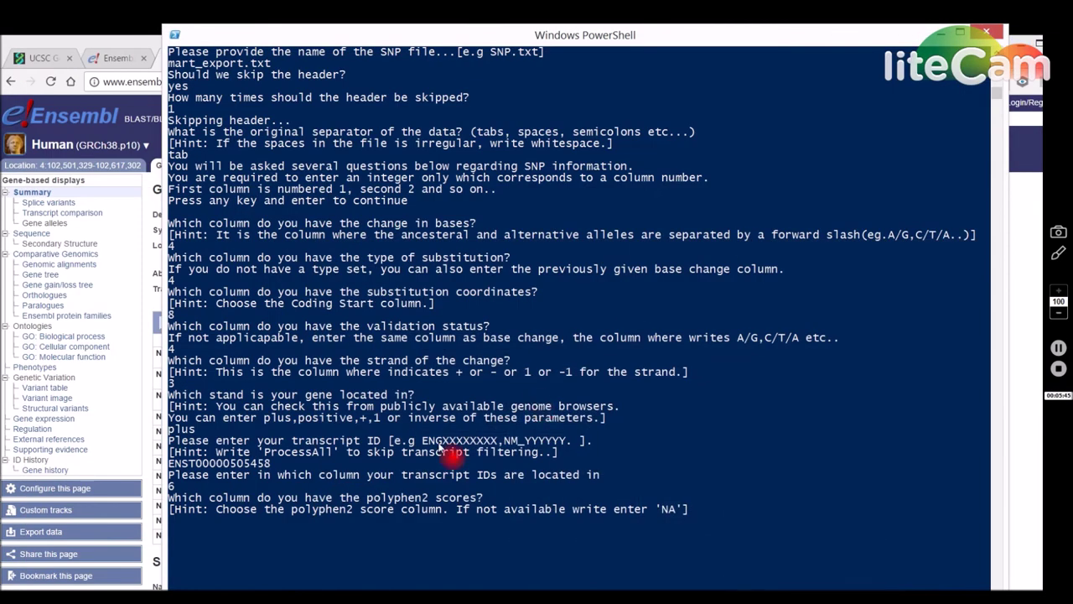
pyautogui.click(260, 555)
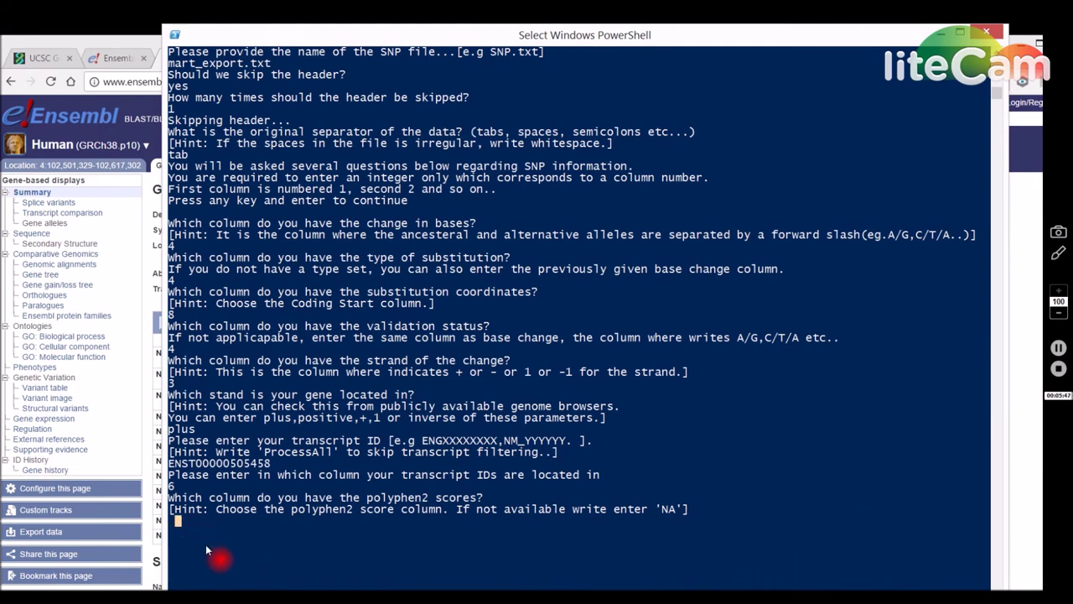
pyautogui.press('Escape')
pyautogui.write('10')
pyautogui.press('Return')
pyautogui.write('11')
pyautogui.press('Return')
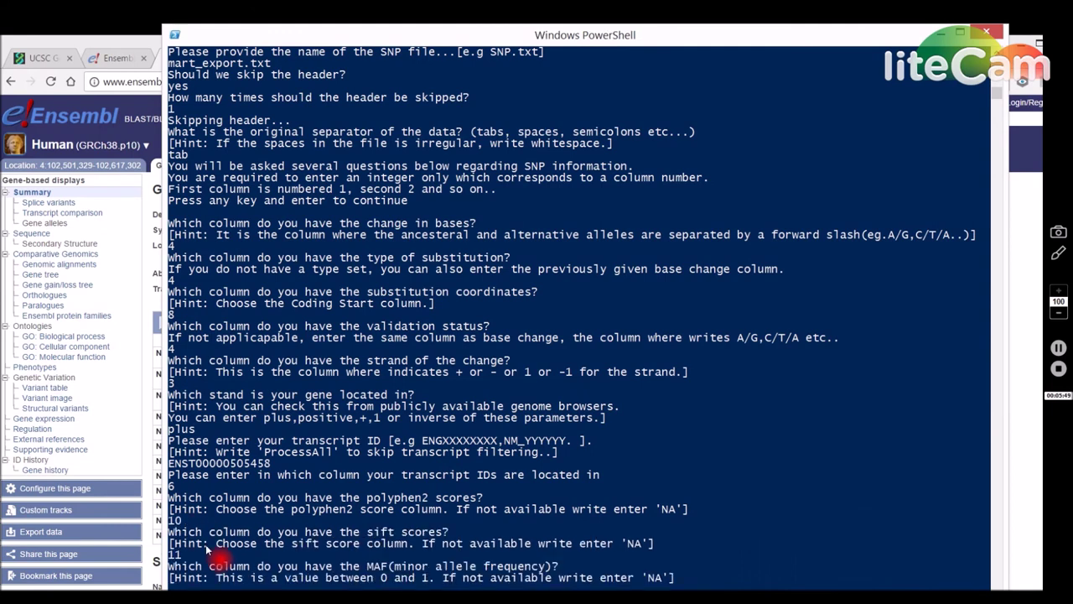
pyautogui.scroll(-5, 282, 491)
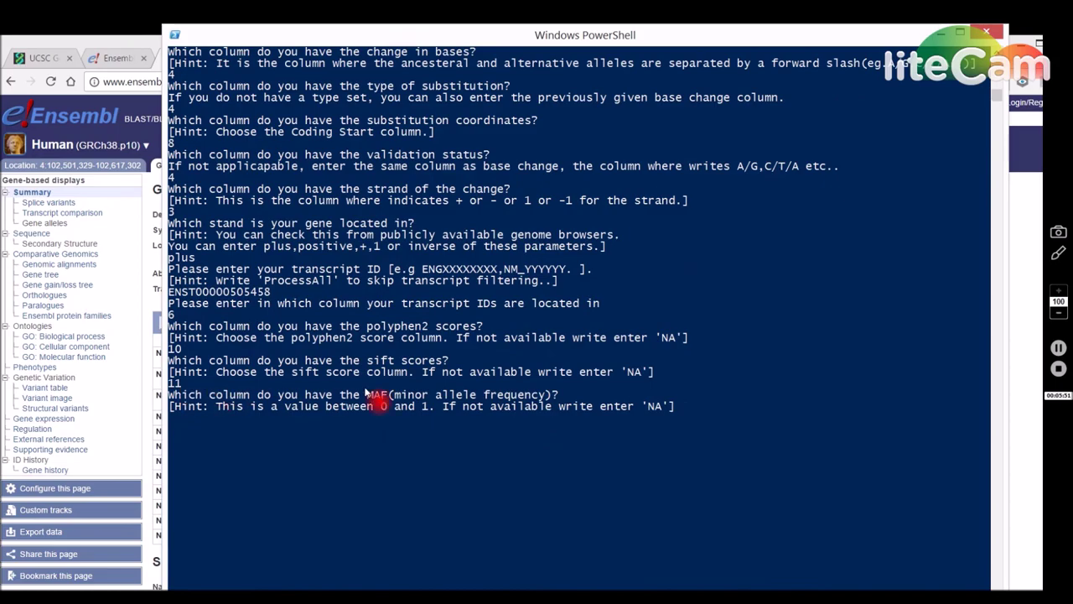
# - Find the global minor allele frequency column and type 5 at the MAF prompt
pyautogui.hotkey('alt', 'Tab')
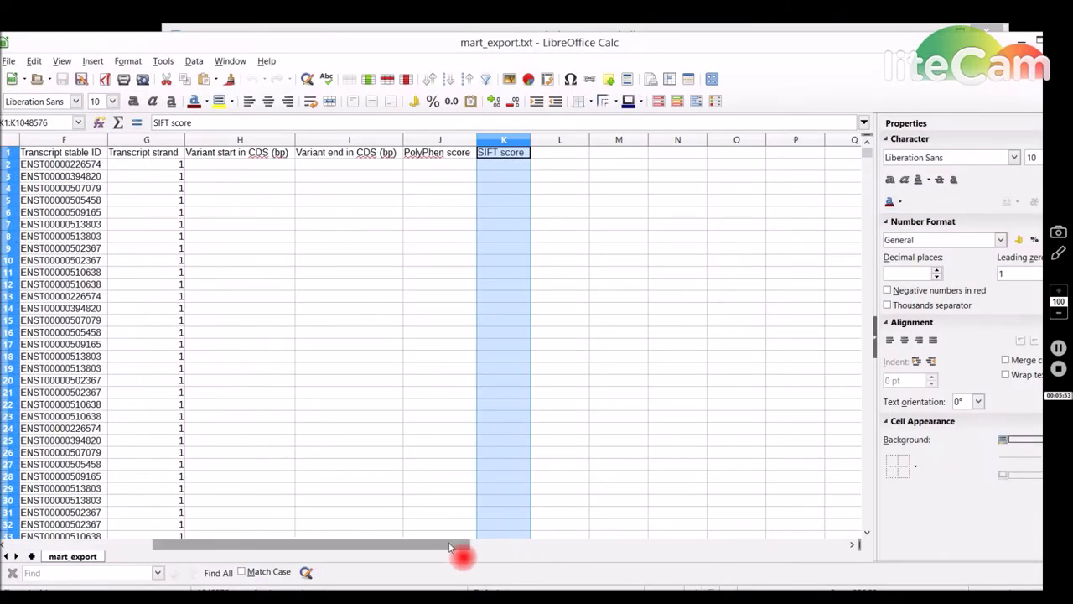
pyautogui.moveTo(460, 546); pyautogui.dragTo(395, 546)
pyautogui.click(493, 143)
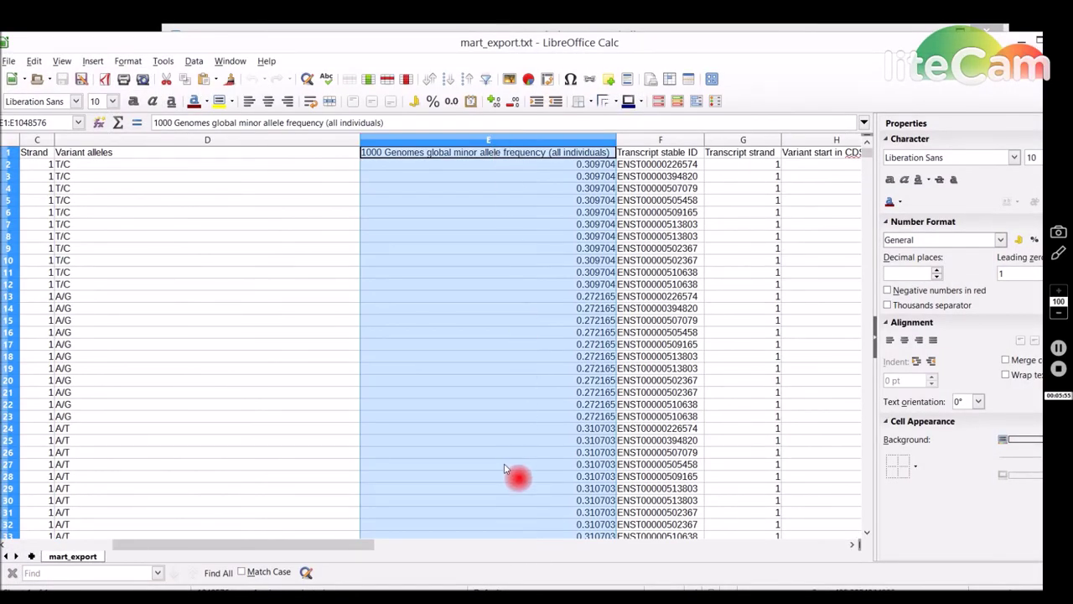
pyautogui.hotkey('alt', 'Tab')
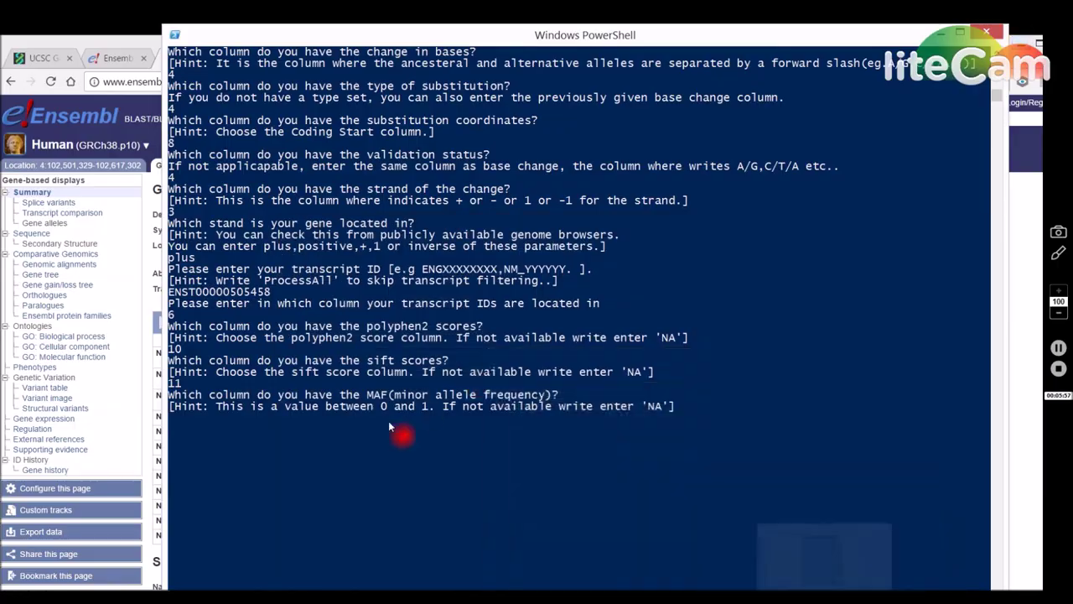
pyautogui.write('5')
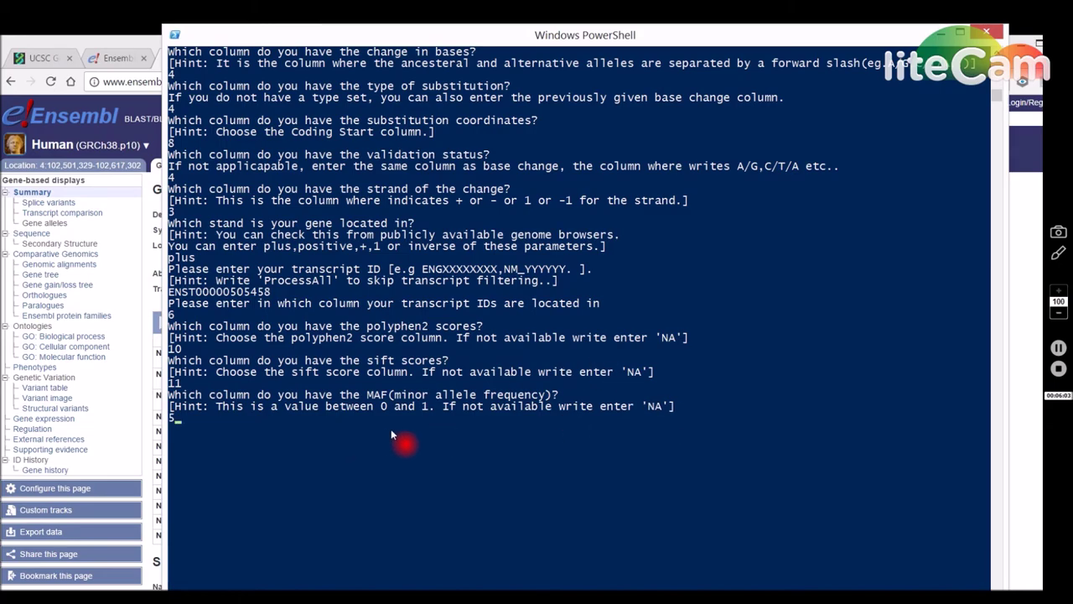
# - Submit MAF column 5, review the matching-position and duplicate-line output, then resume the script
pyautogui.press('Return')
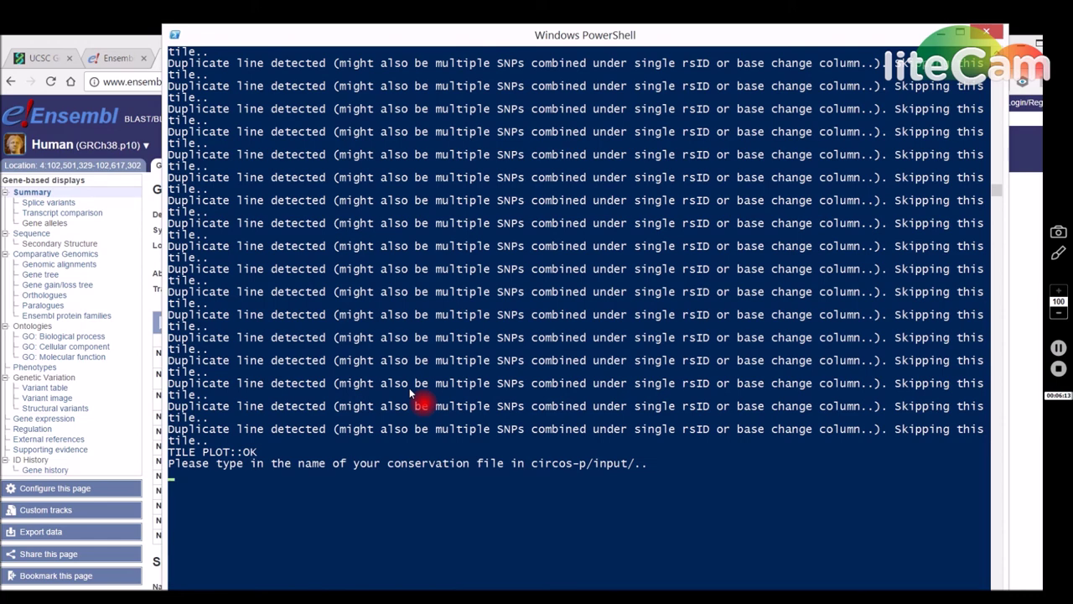
pyautogui.scroll(10, 411, 390)
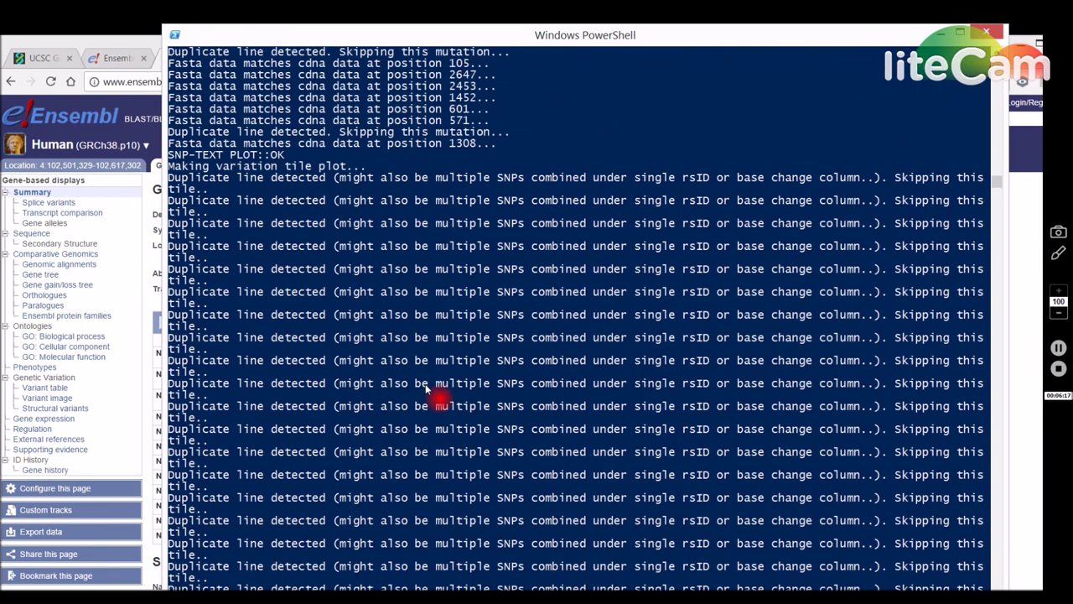
pyautogui.scroll(10, 411, 390)
pyautogui.moveTo(178, 258); pyautogui.dragTo(492, 259)
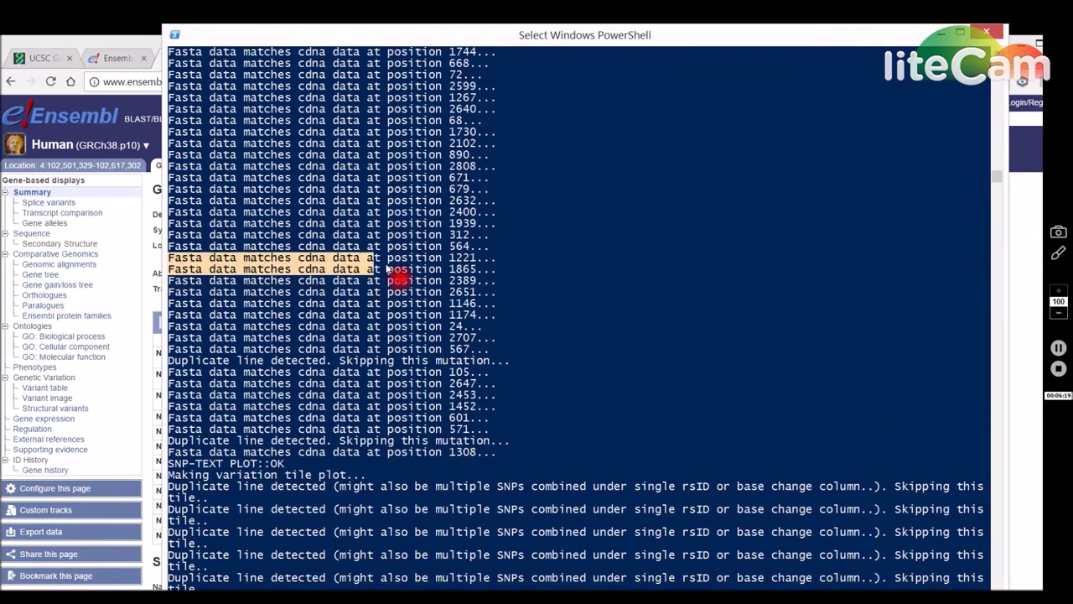
pyautogui.scroll(2, 455, 288)
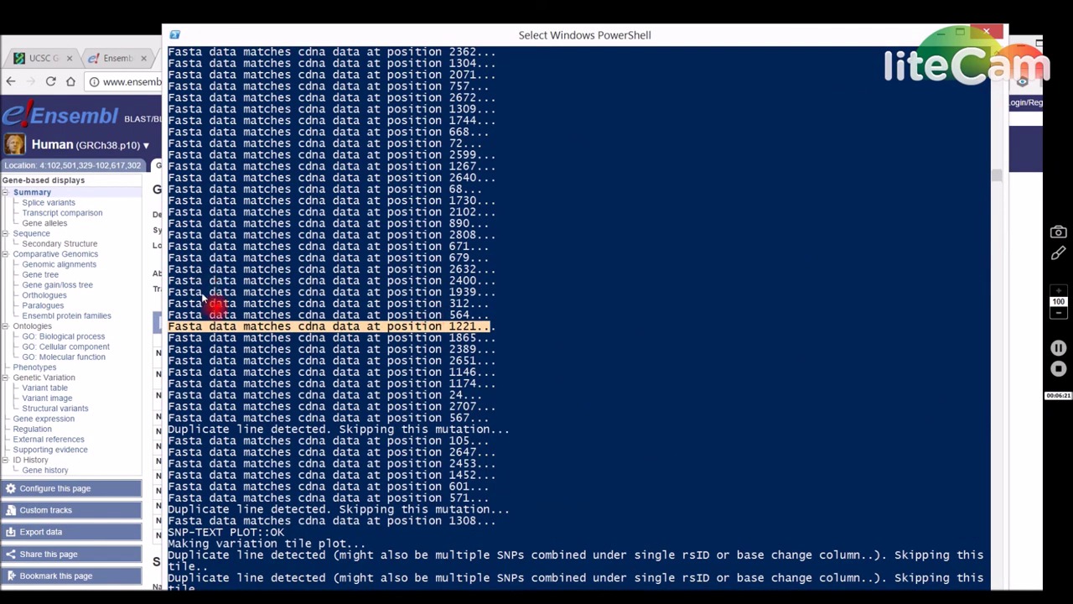
pyautogui.scroll(-3, 533, 367)
pyautogui.scroll(-3, 541, 371)
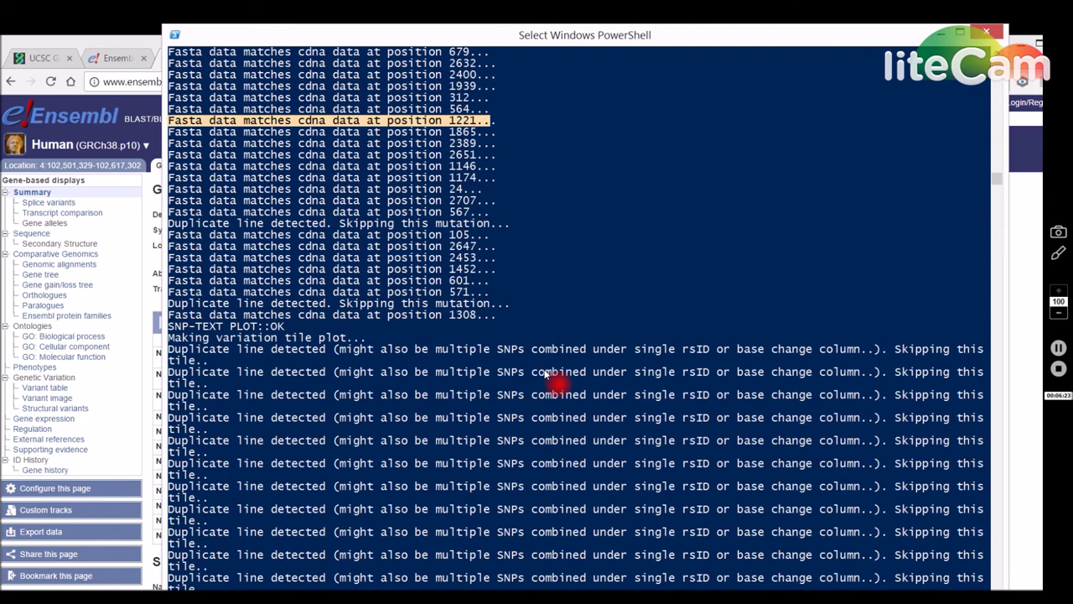
pyautogui.moveTo(170, 373); pyautogui.dragTo(671, 400)
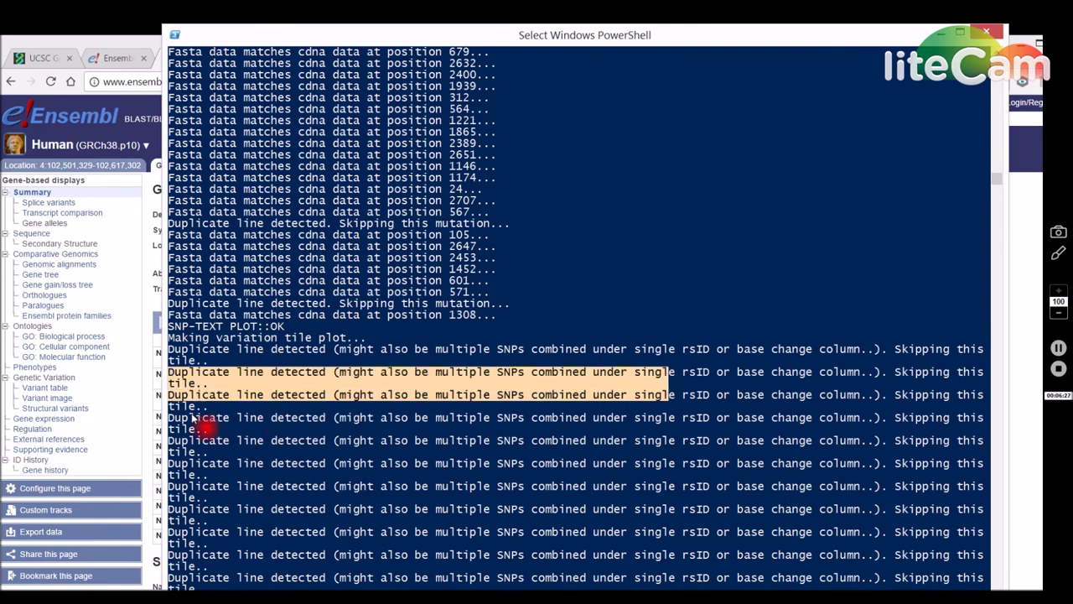
pyautogui.moveTo(172, 418); pyautogui.dragTo(474, 417)
pyautogui.rightClick(481, 416)
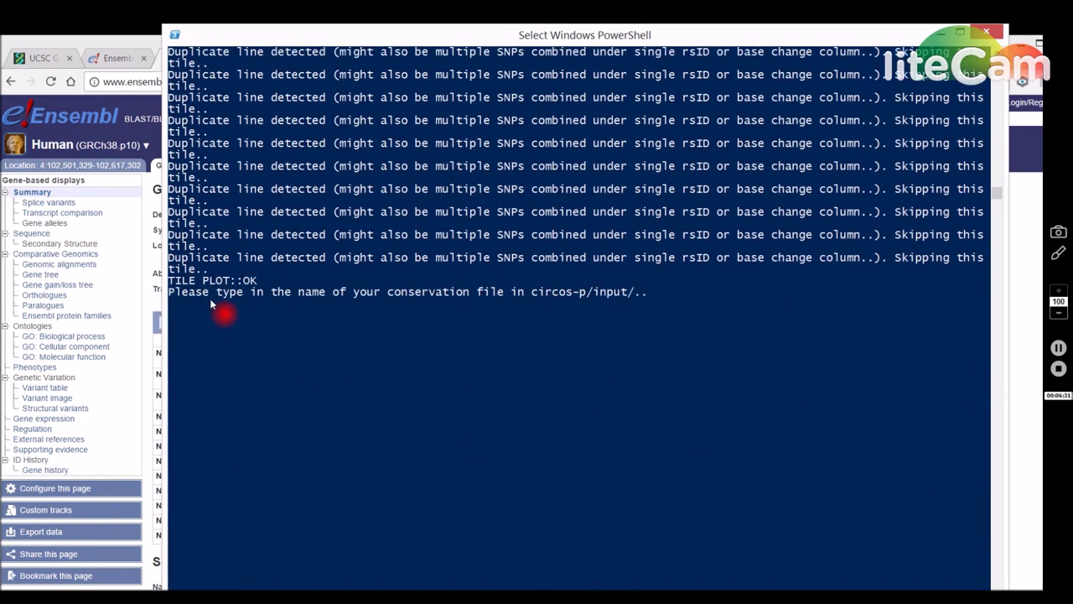
# - Verify the name in the Input folder and enter conservation.txt as the conservation file
pyautogui.click(100, 537)
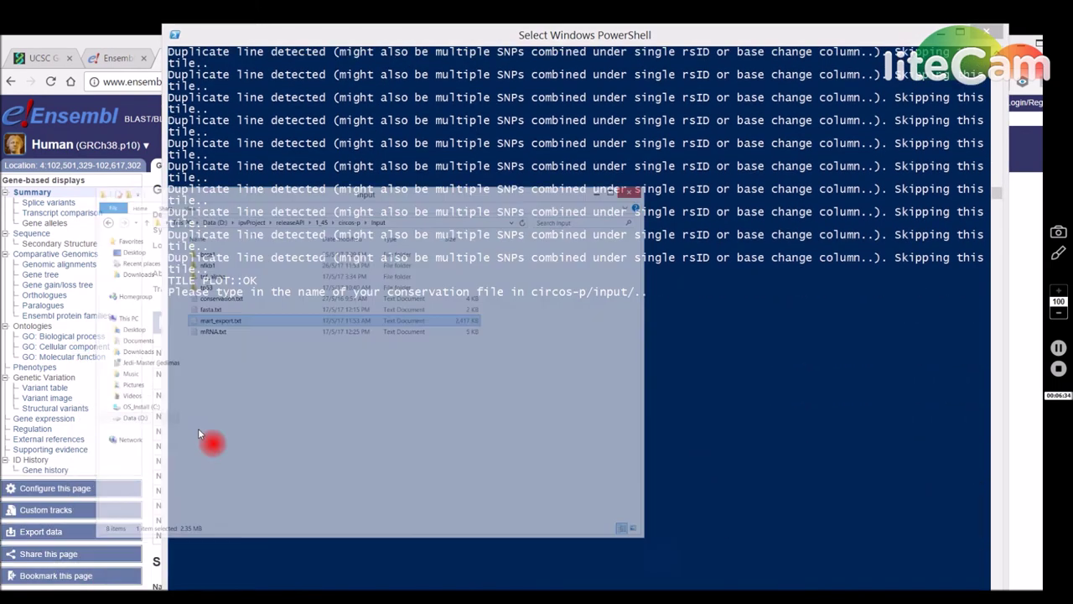
pyautogui.click(301, 180)
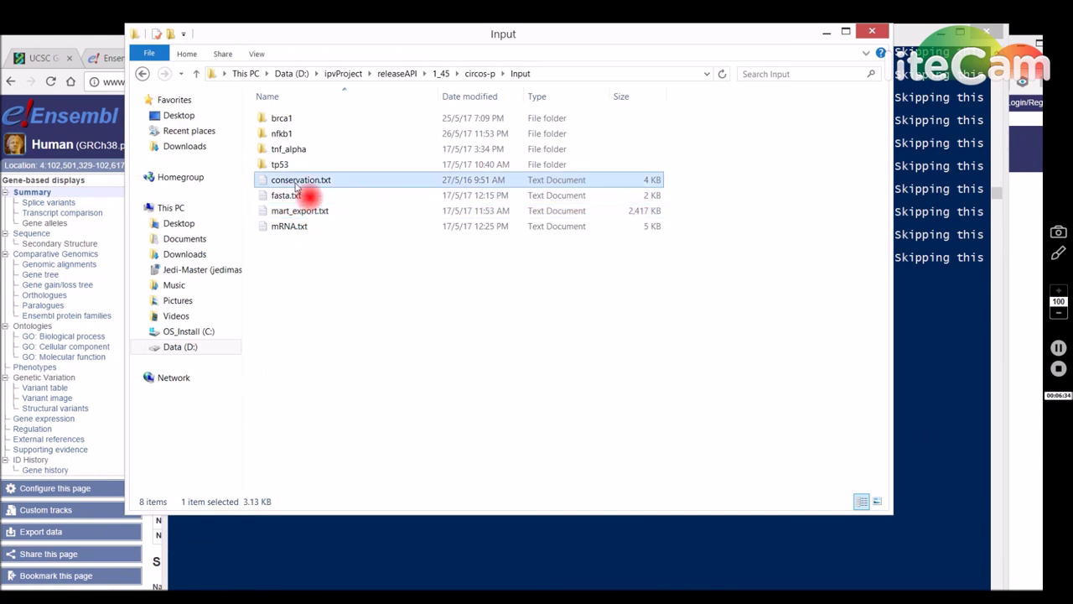
pyautogui.click(826, 32)
pyautogui.write('cons')
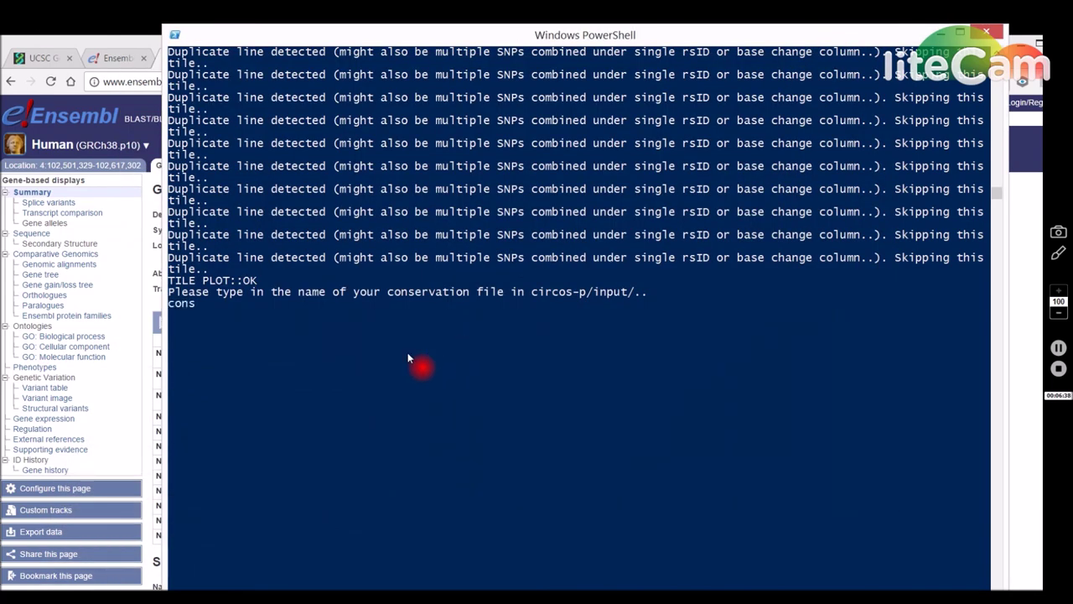
pyautogui.write('on.txt')
pyautogui.press('Return')
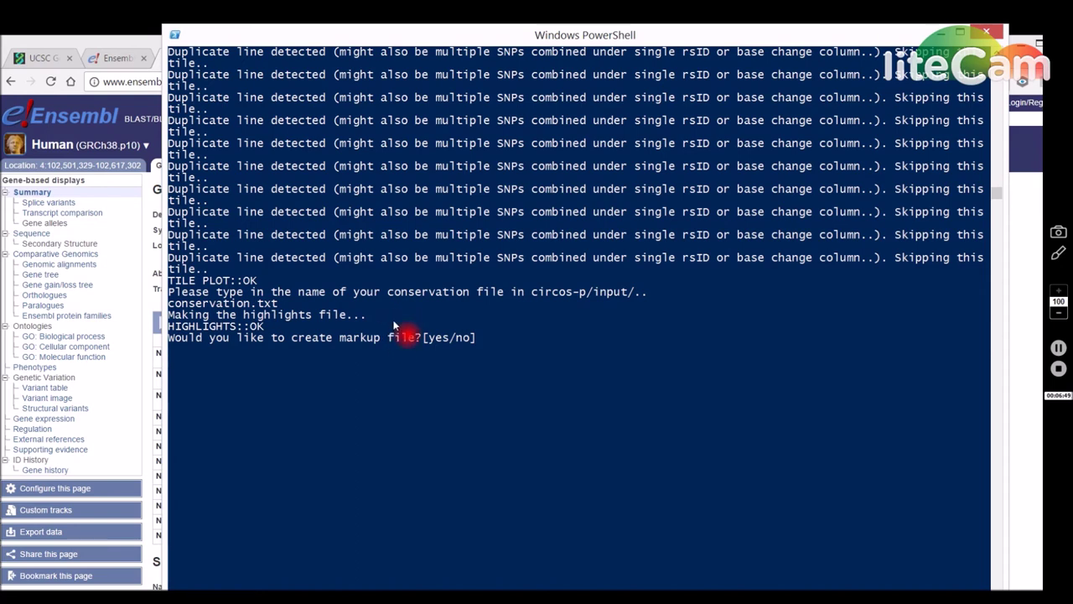
pyautogui.click(109, 43)
# - Agree to create a markup file with a region from position 200 to 400
pyautogui.click(626, 65)
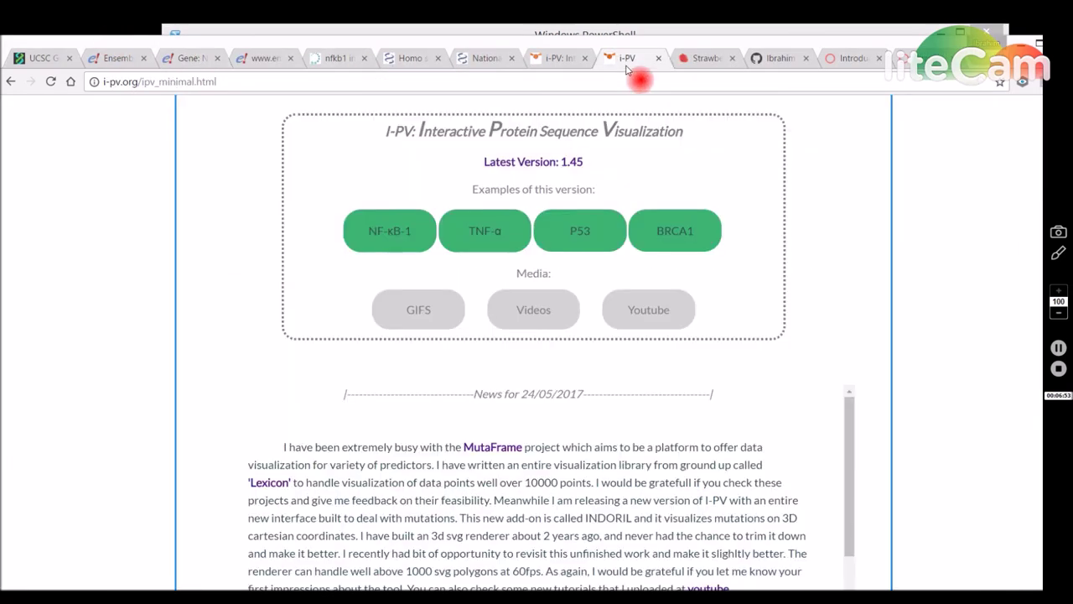
pyautogui.click(1027, 44)
pyautogui.click(226, 352)
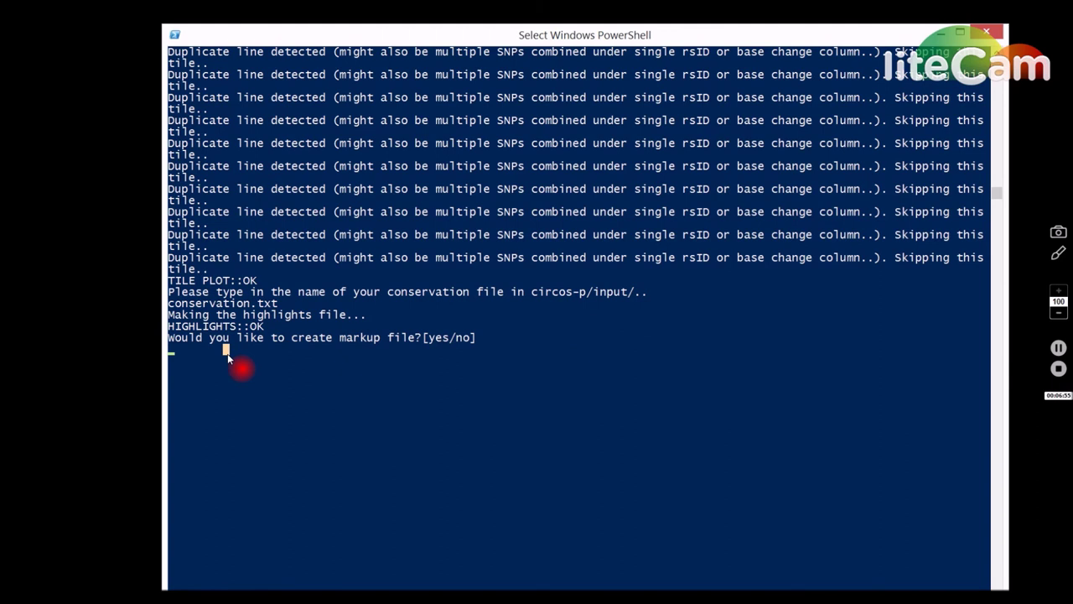
pyautogui.write('yes')
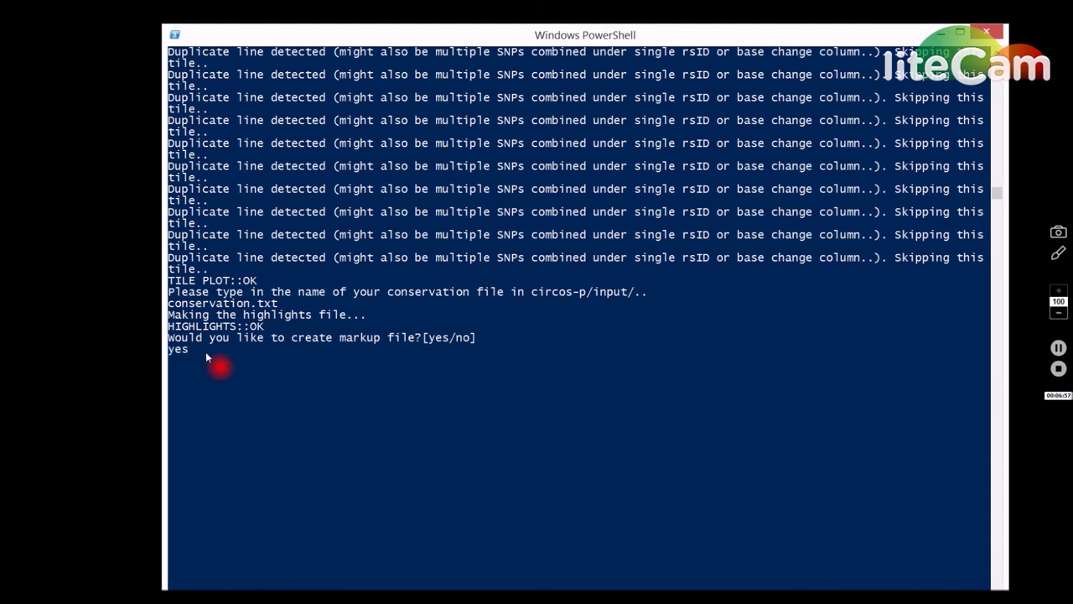
pyautogui.press('Return')
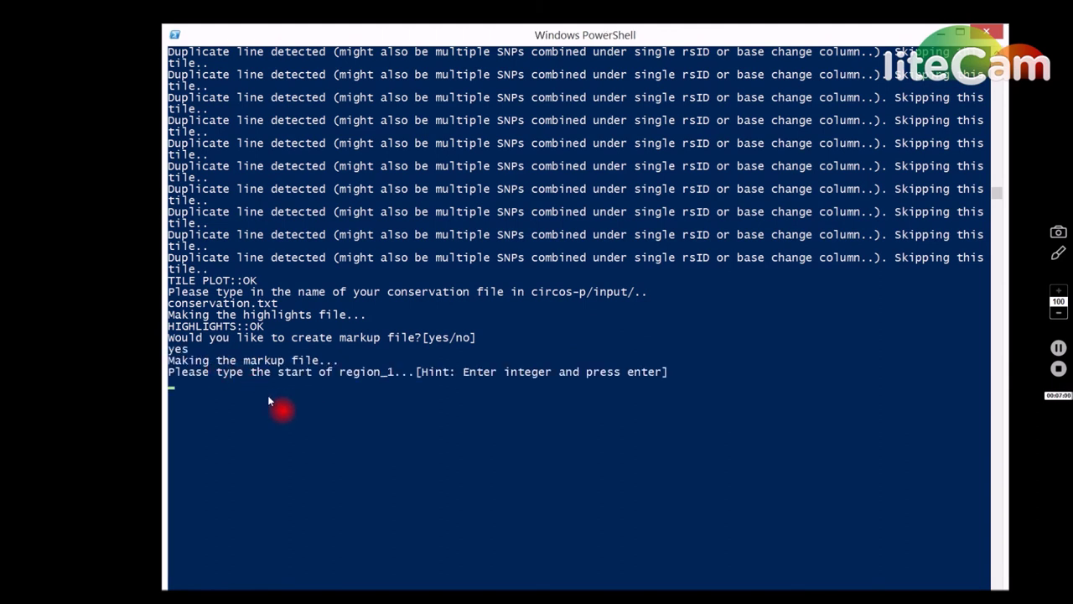
pyautogui.write('200')
pyautogui.press('Return')
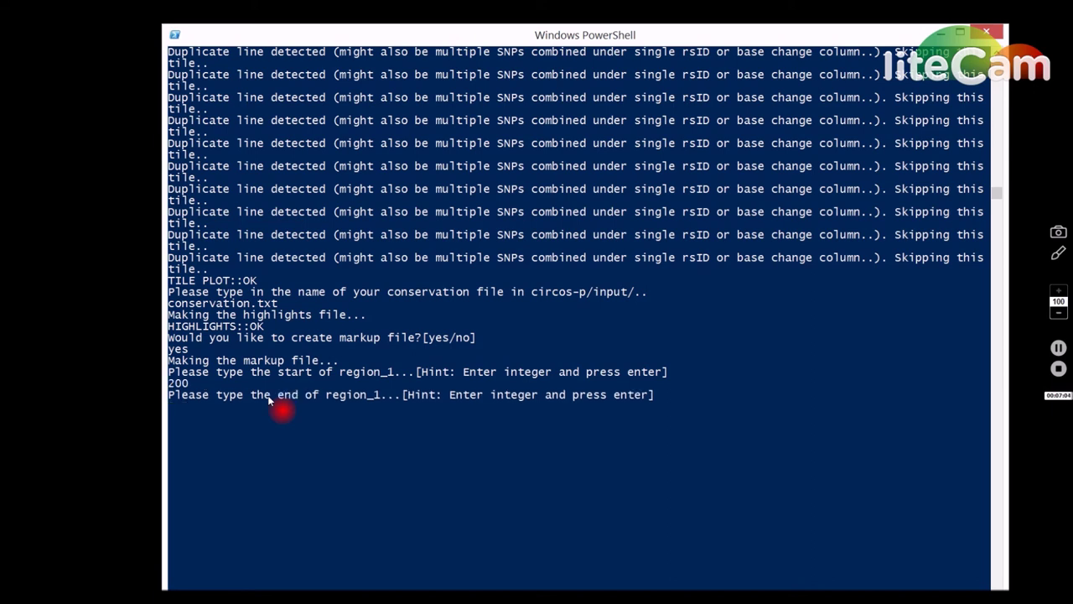
pyautogui.write('400')
pyautogui.press('Return')
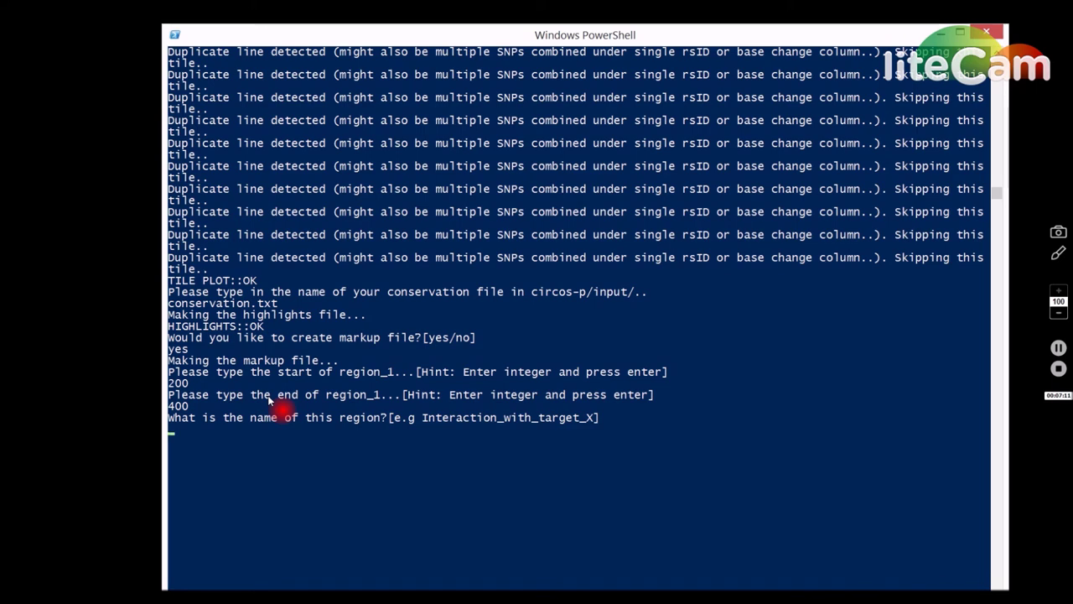
# - Name the region region_1, give it property prop coloured vdred, and decline further regions
pyautogui.write('regi')
pyautogui.press('BackSpace')
pyautogui.press('BackSpace')
pyautogui.press('BackSpace')
pyautogui.press('BackSpace')
pyautogui.write('regio')
pyautogui.write('n_1')
pyautogui.press('Return')
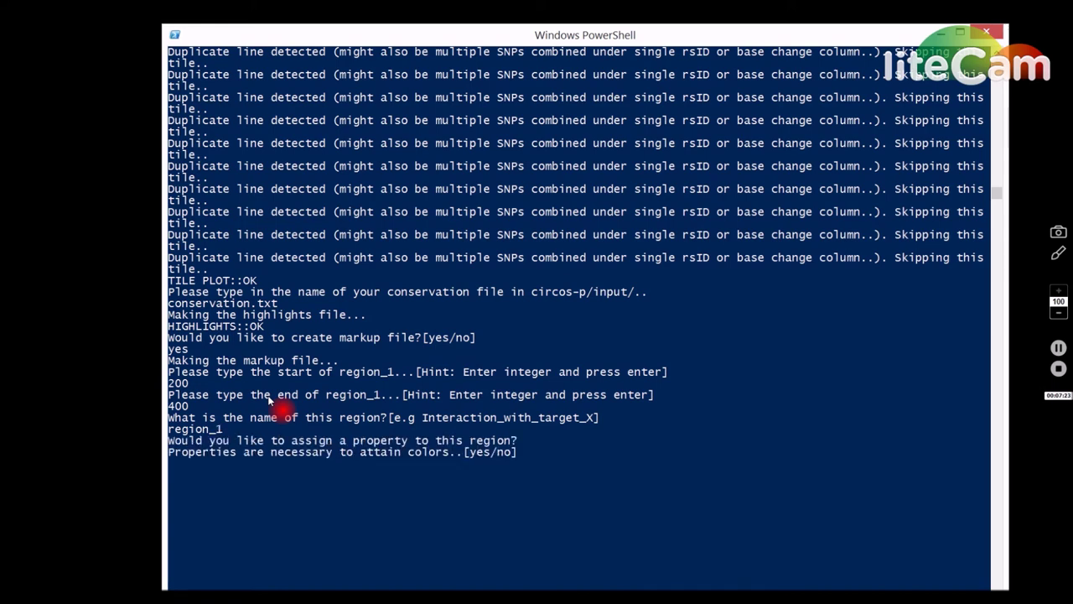
pyautogui.write('y')
pyautogui.press('Return')
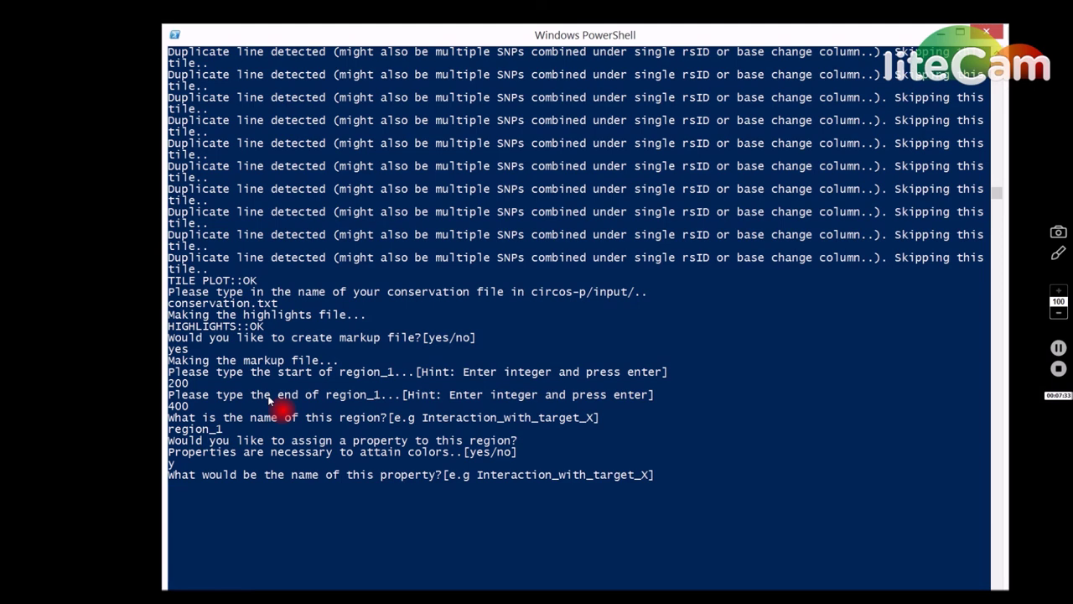
pyautogui.write('prop')
pyautogui.press('Return')
pyautogui.scroll(-2, 344, 386)
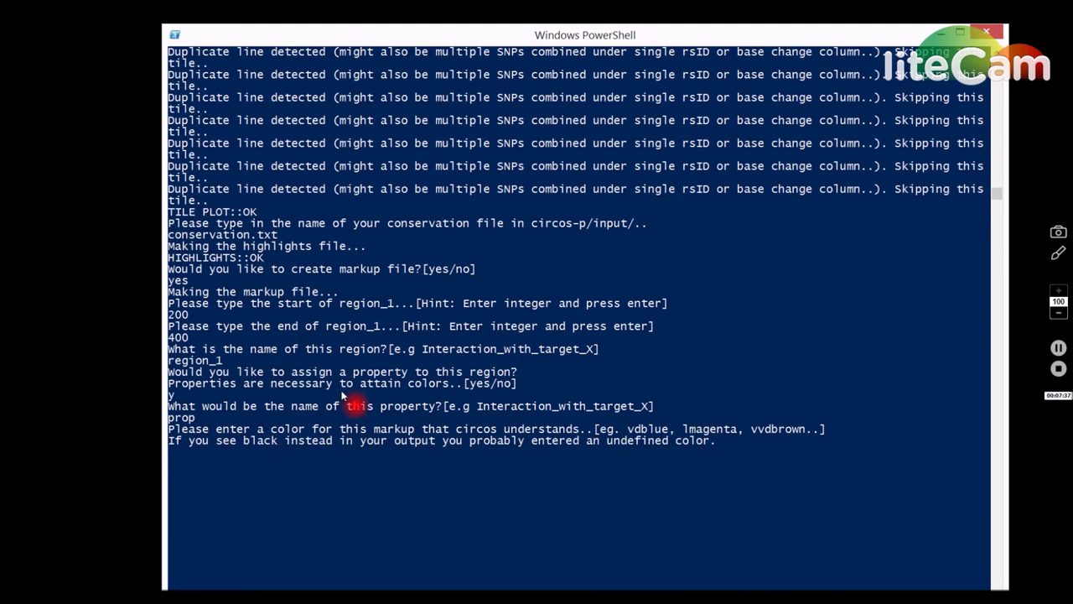
pyautogui.scroll(-2, 355, 407)
pyautogui.write('v')
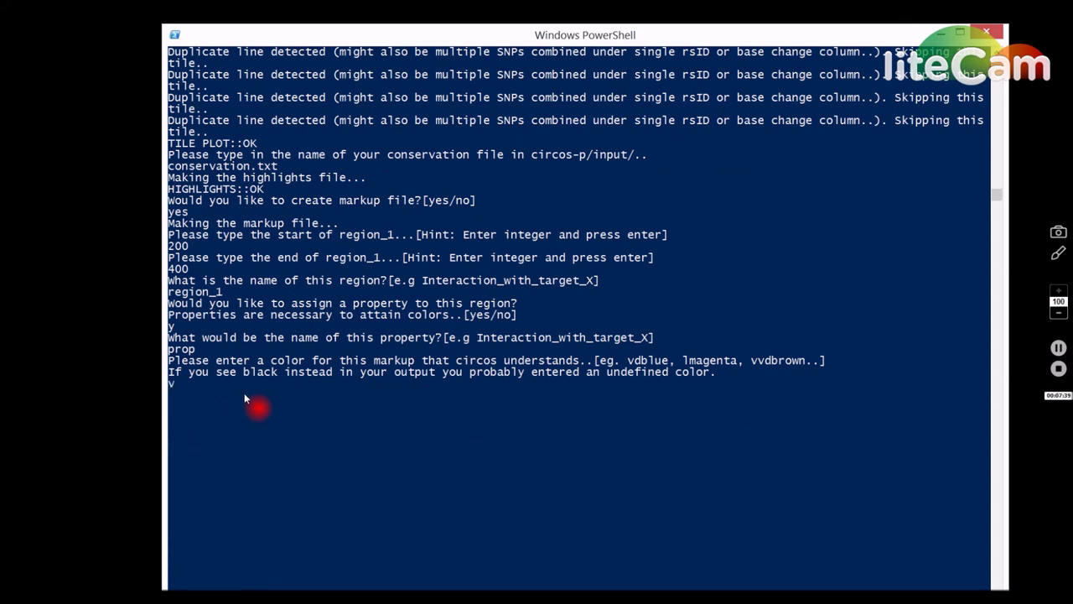
pyautogui.write('dred')
pyautogui.press('Return')
pyautogui.write('n')
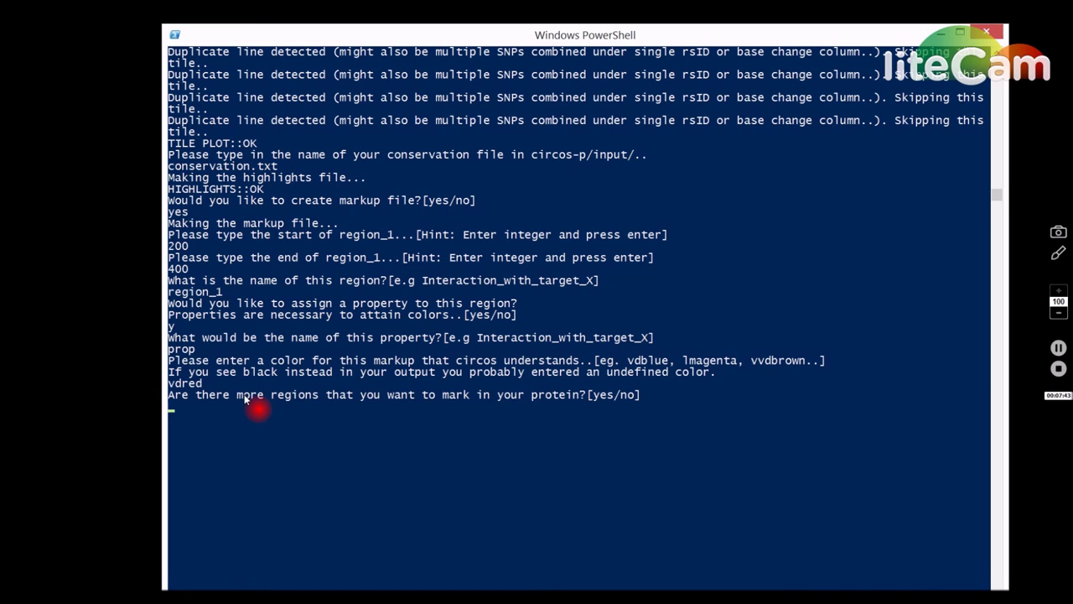
pyautogui.write('o')
pyautogui.press('Return')
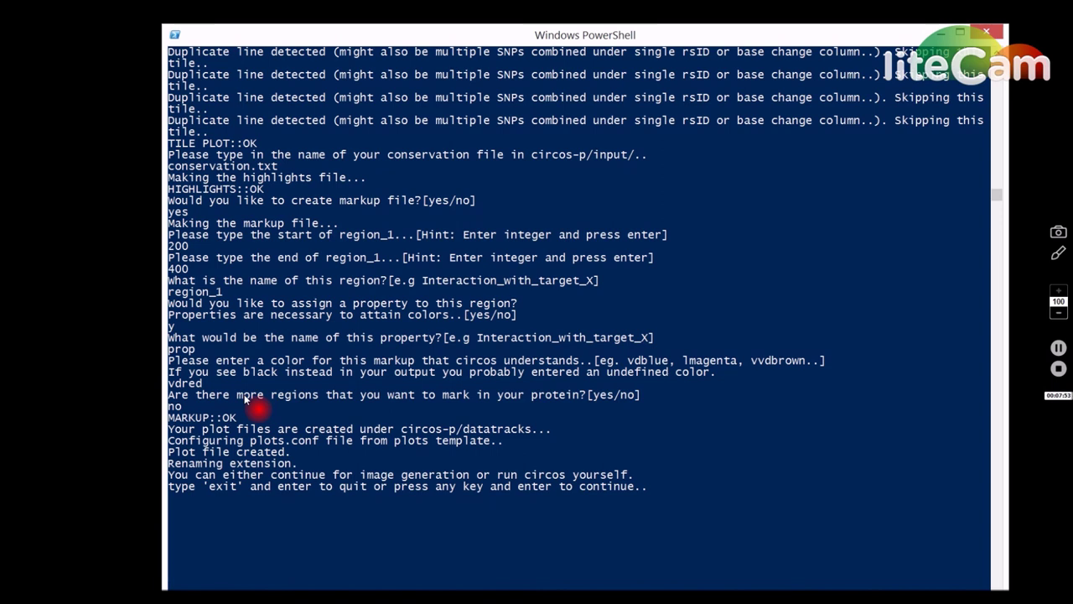
# - Continue past the final prompts so circos starts drawing the NFKB1 plot tracks
pyautogui.press('Return')
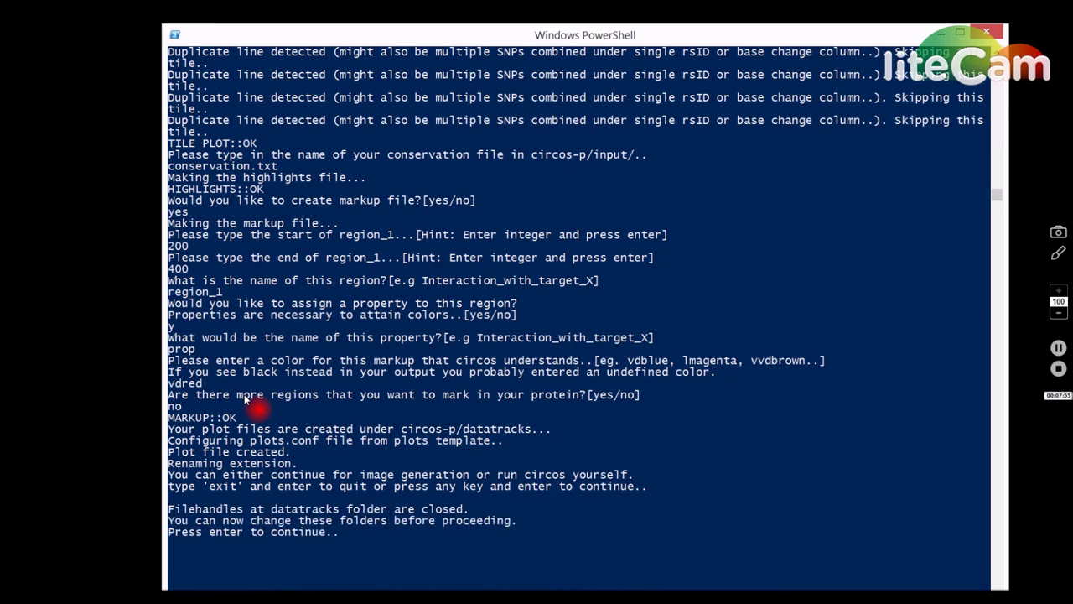
pyautogui.press('Return')
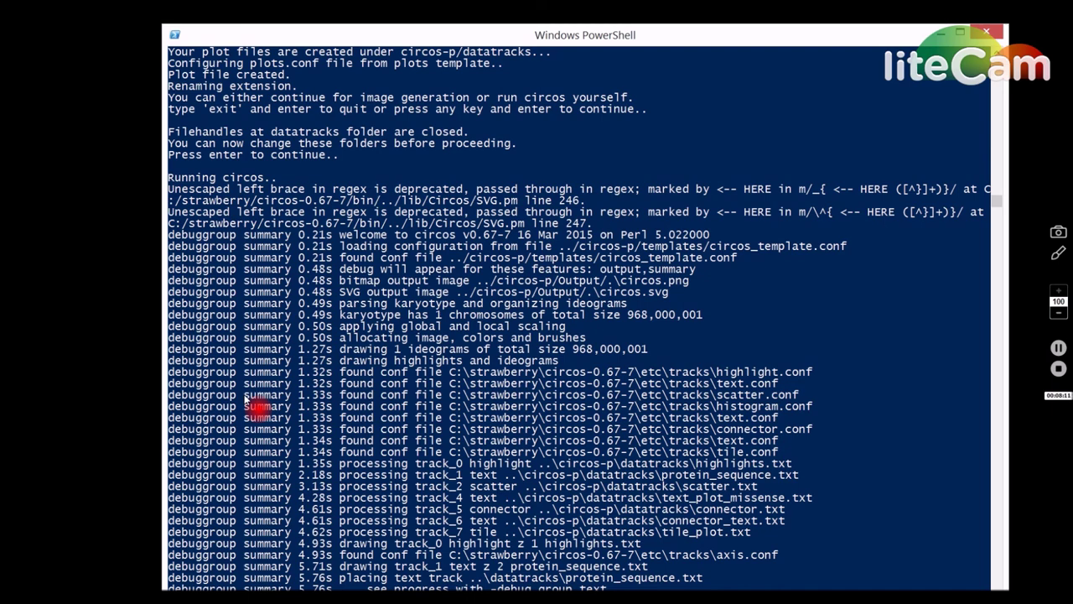
pyautogui.scroll(-5, 353, 409)
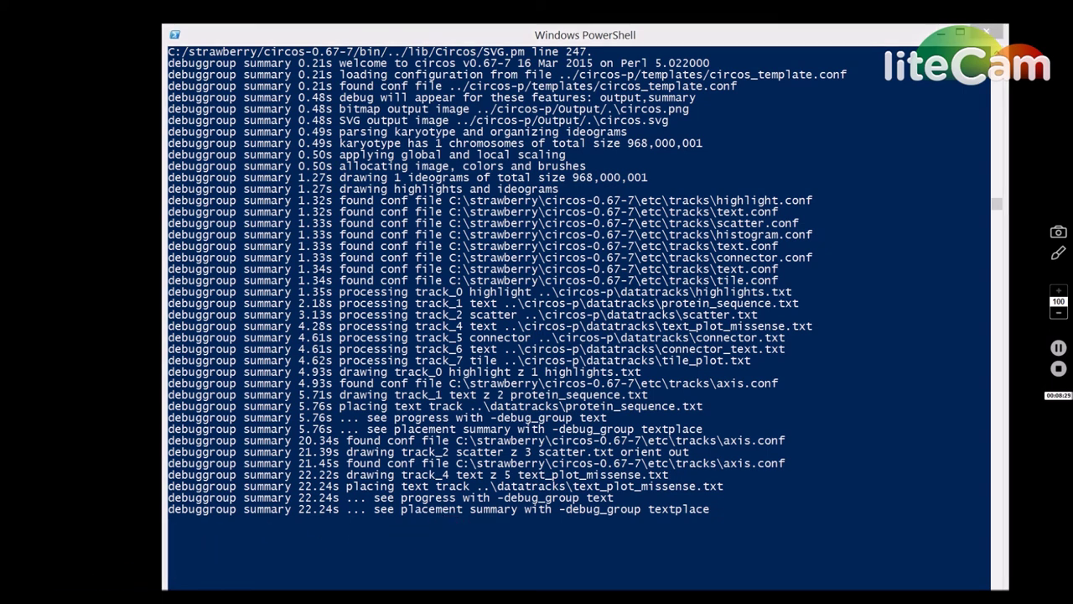
# - Navigate to circos-p\Output in Explorer and open NFKB1.html in Chrome
pyautogui.click(57, 568)
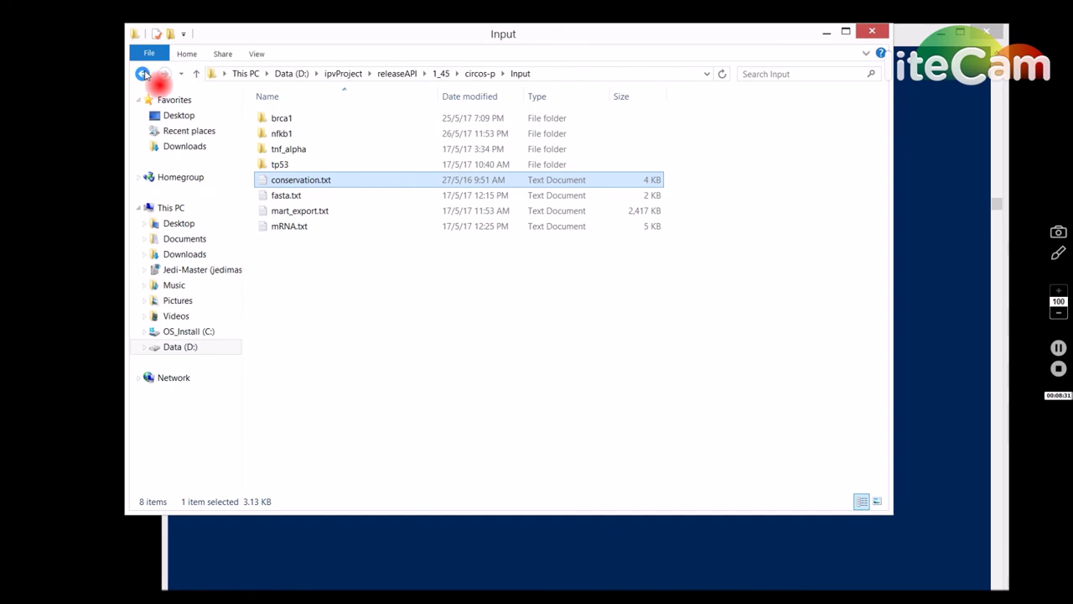
pyautogui.click(143, 74)
pyautogui.doubleClick(289, 149)
pyautogui.doubleClick(289, 119)
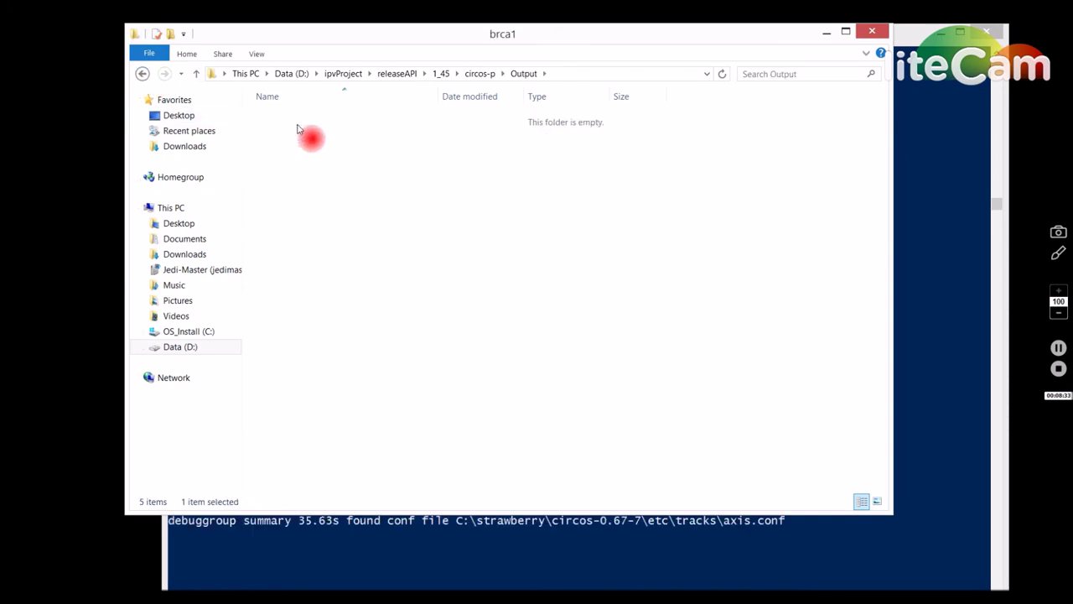
pyautogui.click(922, 210)
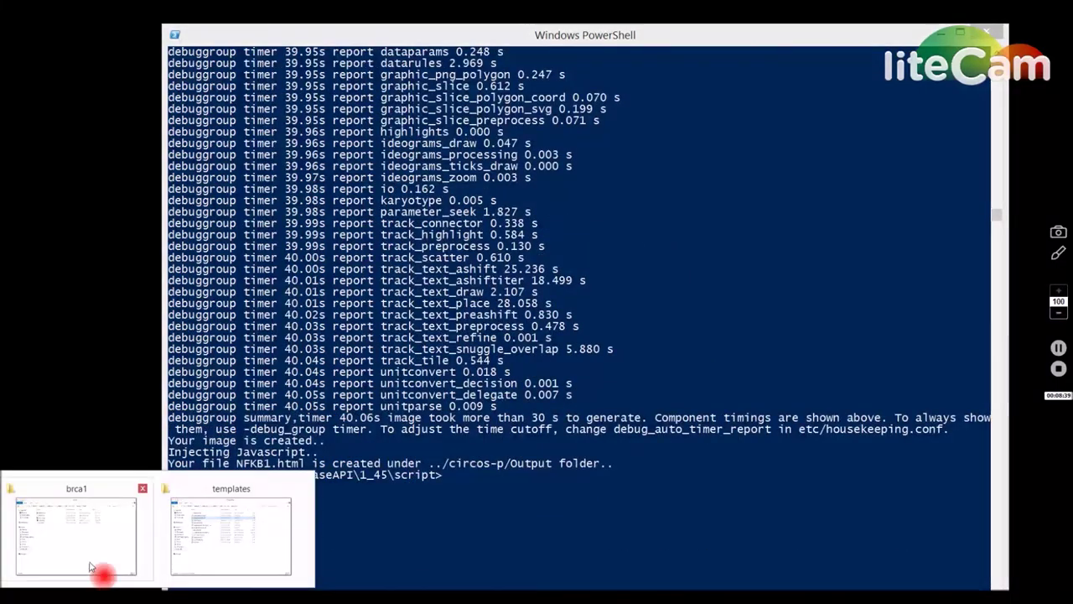
pyautogui.click(91, 567)
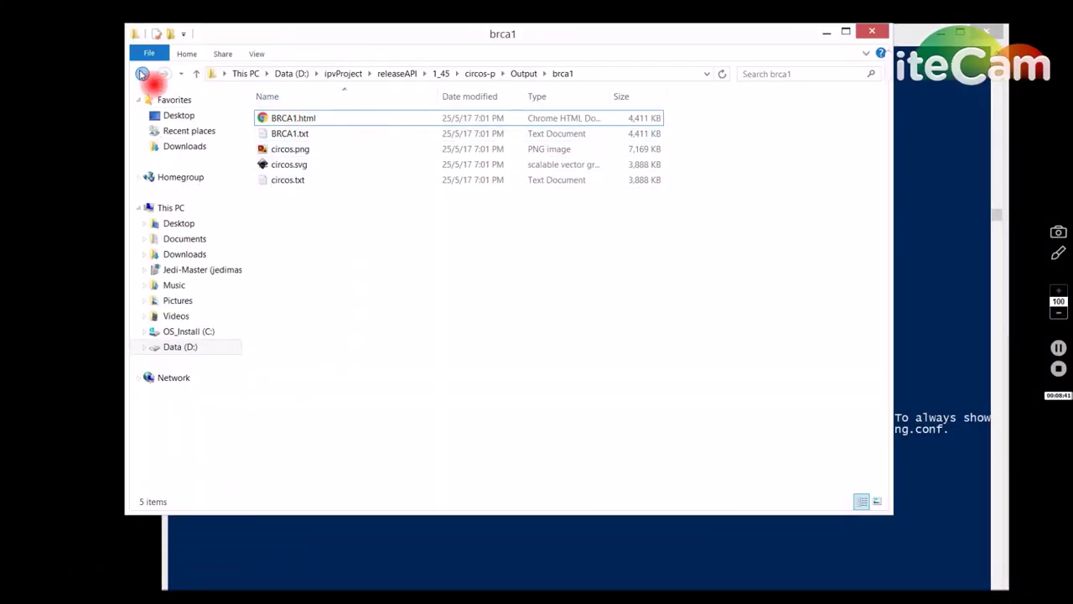
pyautogui.click(142, 74)
pyautogui.click(142, 74)
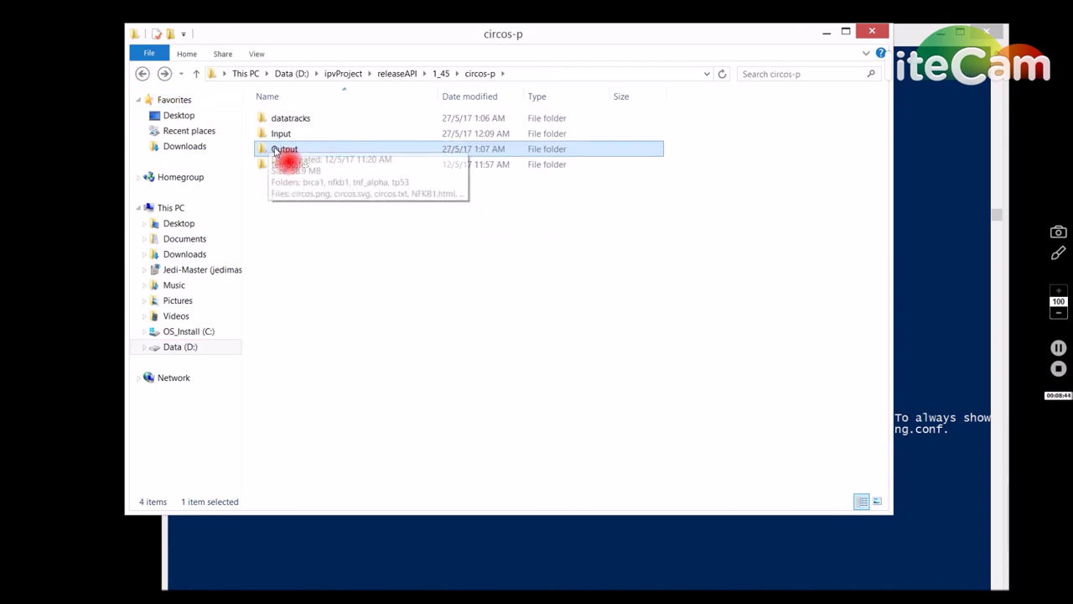
pyautogui.doubleClick(277, 151)
pyautogui.doubleClick(325, 228)
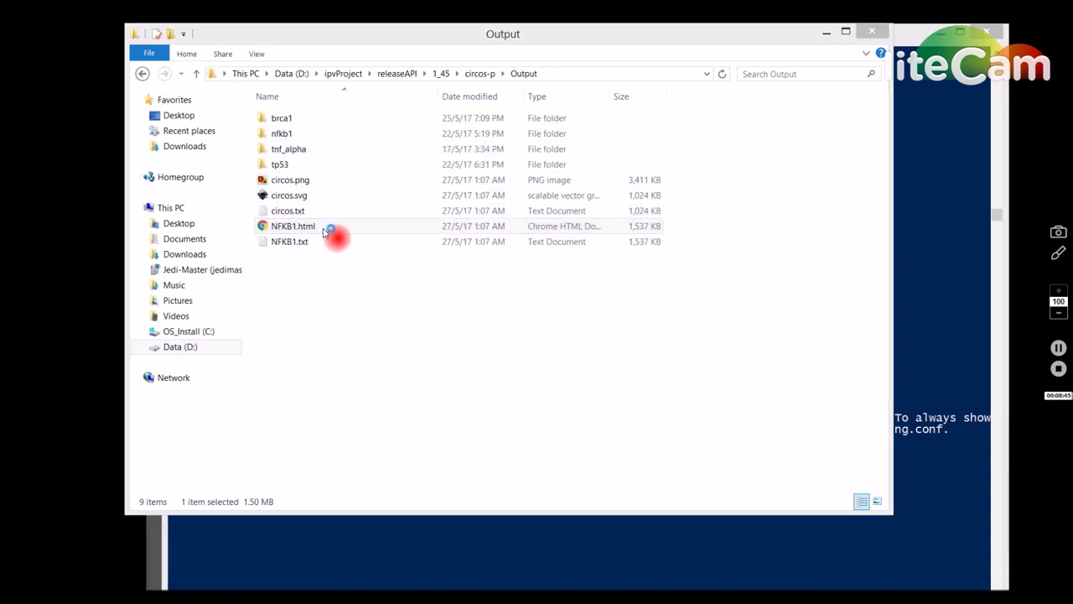
pyautogui.scroll(-3, 579, 361)
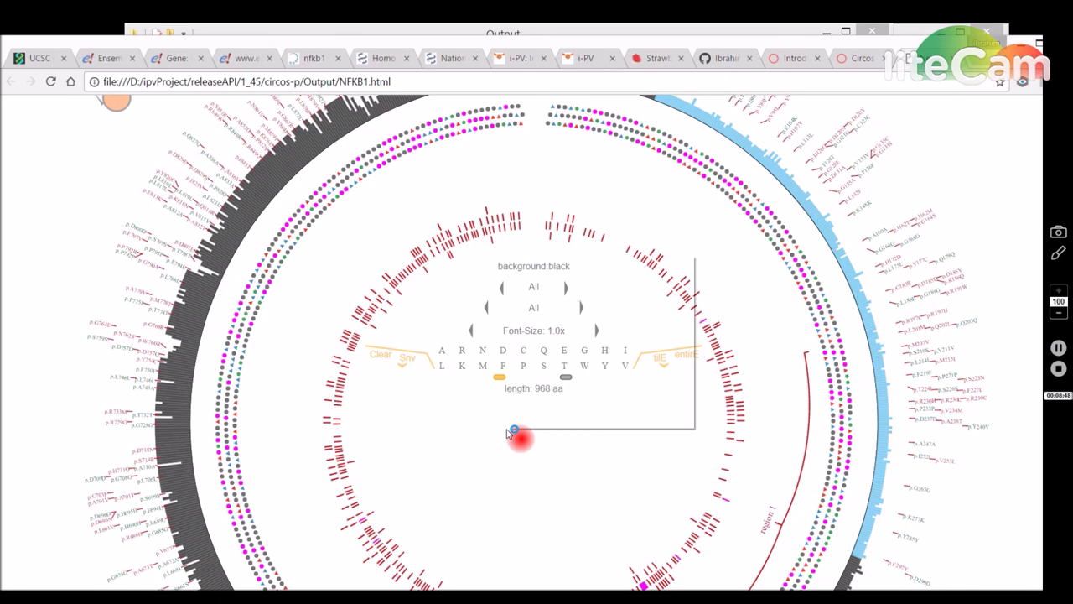
# - Open Chrome DevTools on the plot page, view the console, then dismiss the context menu
pyautogui.rightClick(507, 432)
pyautogui.click(545, 419)
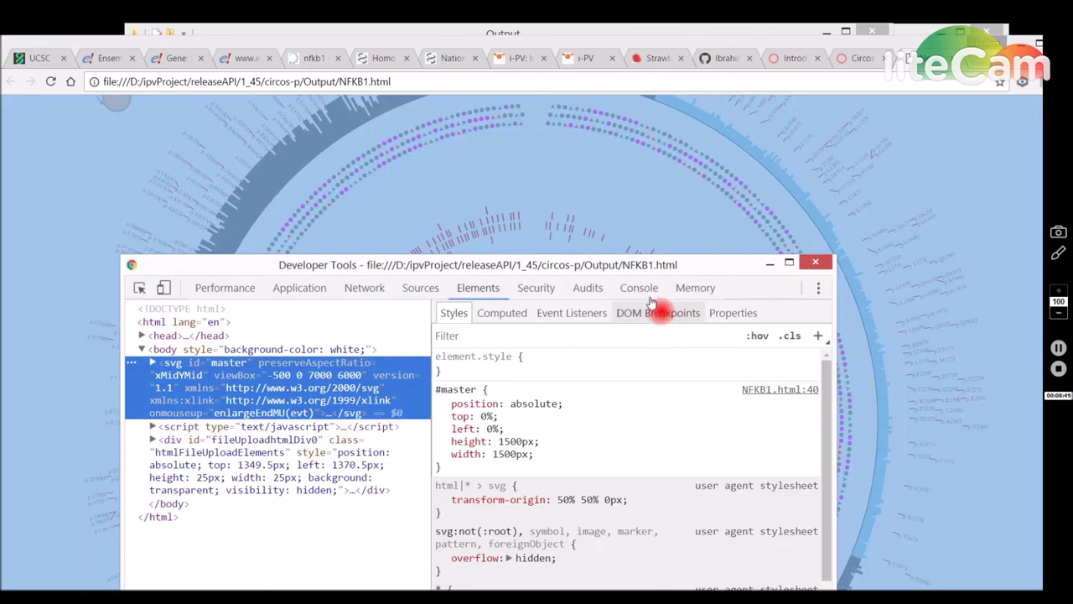
pyautogui.click(644, 290)
pyautogui.moveTo(581, 264); pyautogui.dragTo(587, 269)
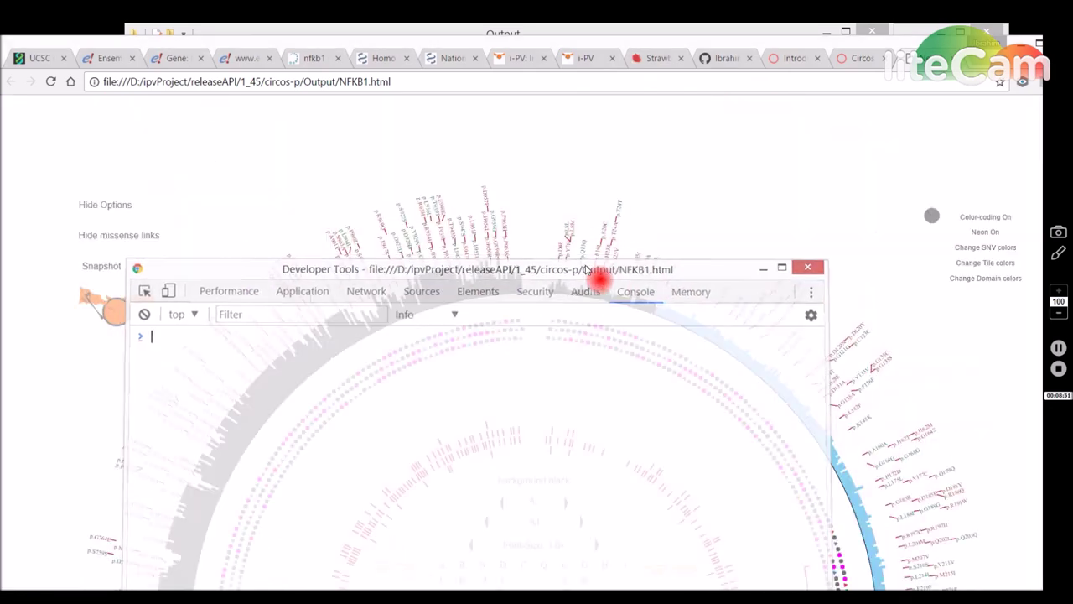
pyautogui.middleClick(595, 400)
pyautogui.rightClick(523, 355)
pyautogui.press('Escape')
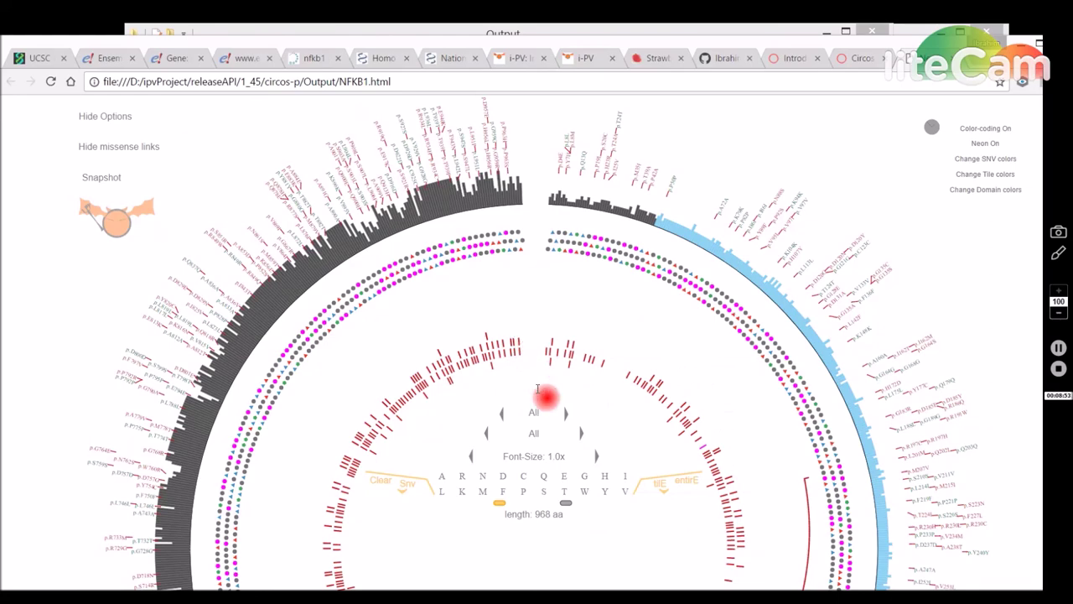
# - Choose the background:black option in the centre panel and explore the darkened NFKB1 plot
pyautogui.click(537, 388)
pyautogui.scroll(-1, 529, 407)
pyautogui.click(503, 405)
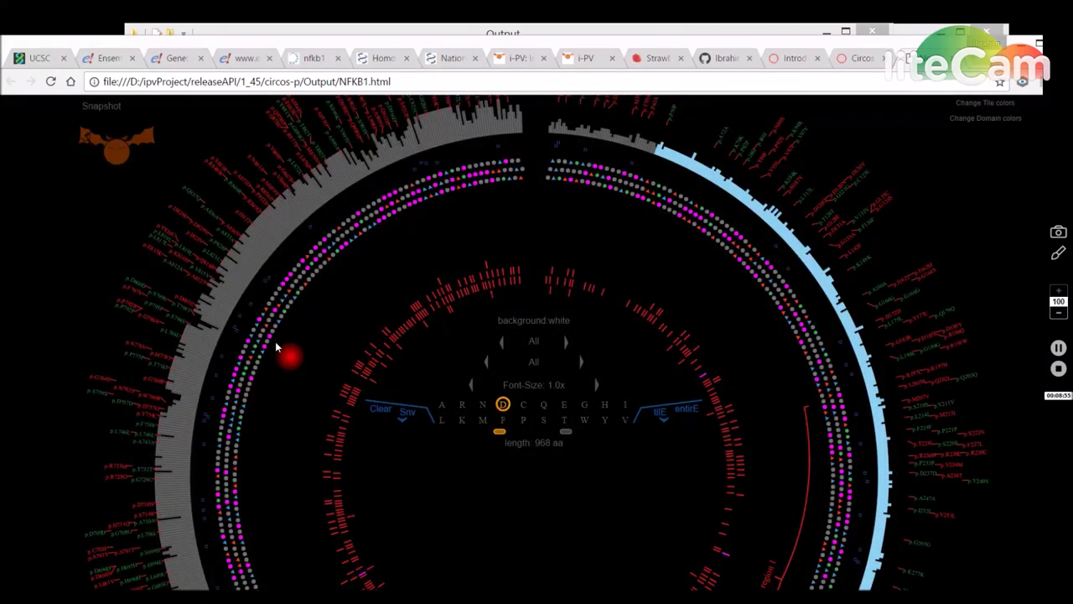
pyautogui.click(314, 373)
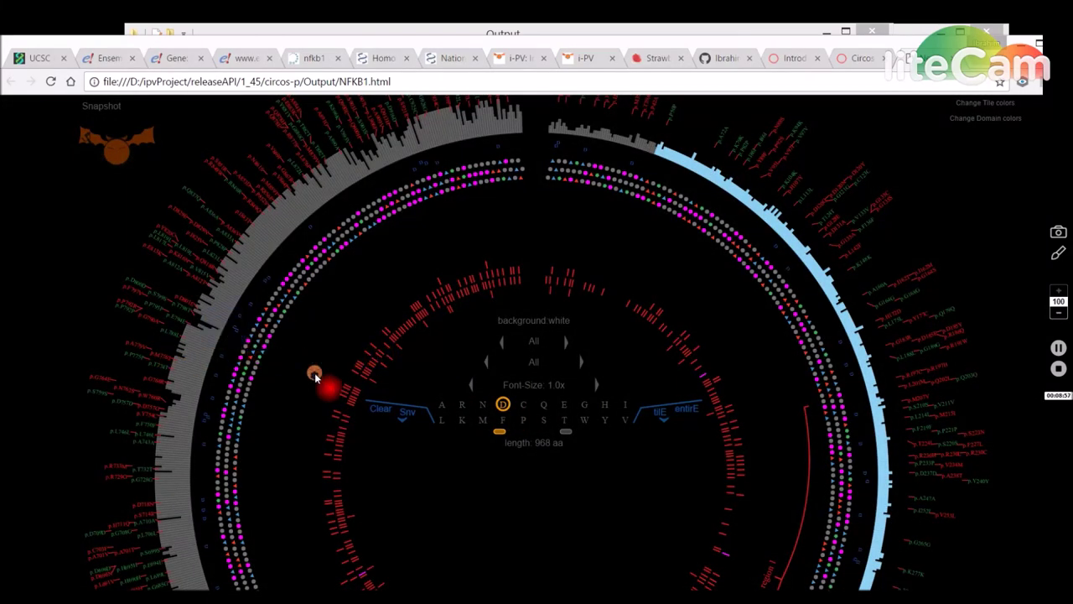